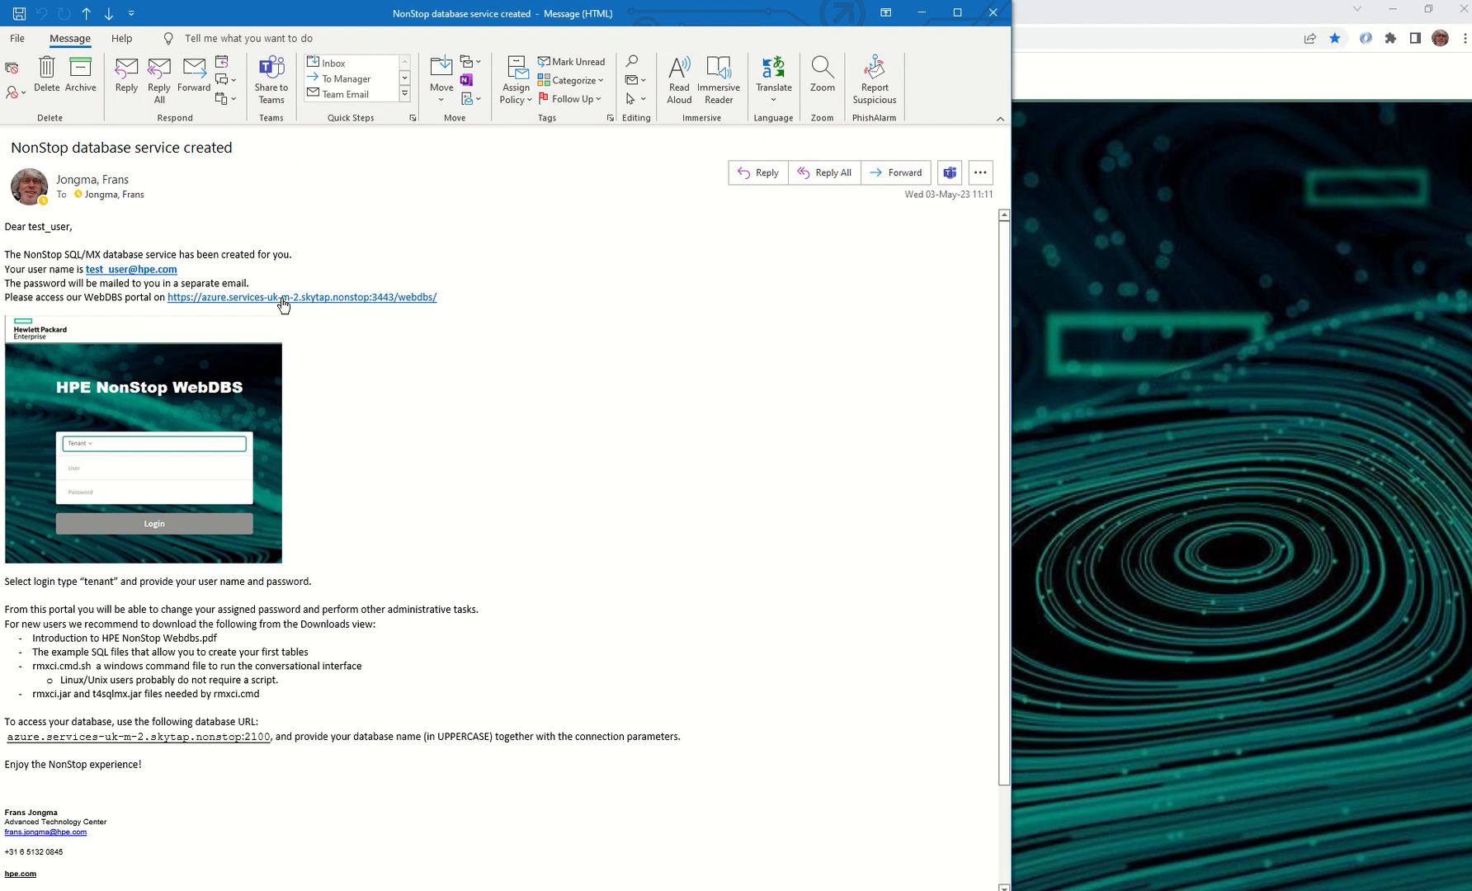
Open the WebDBS portal linked in the e-mail and log in with login type Tenant, the test user's e-mail and the account password.
{"action": "left_click", "coordinate": [283, 298]}
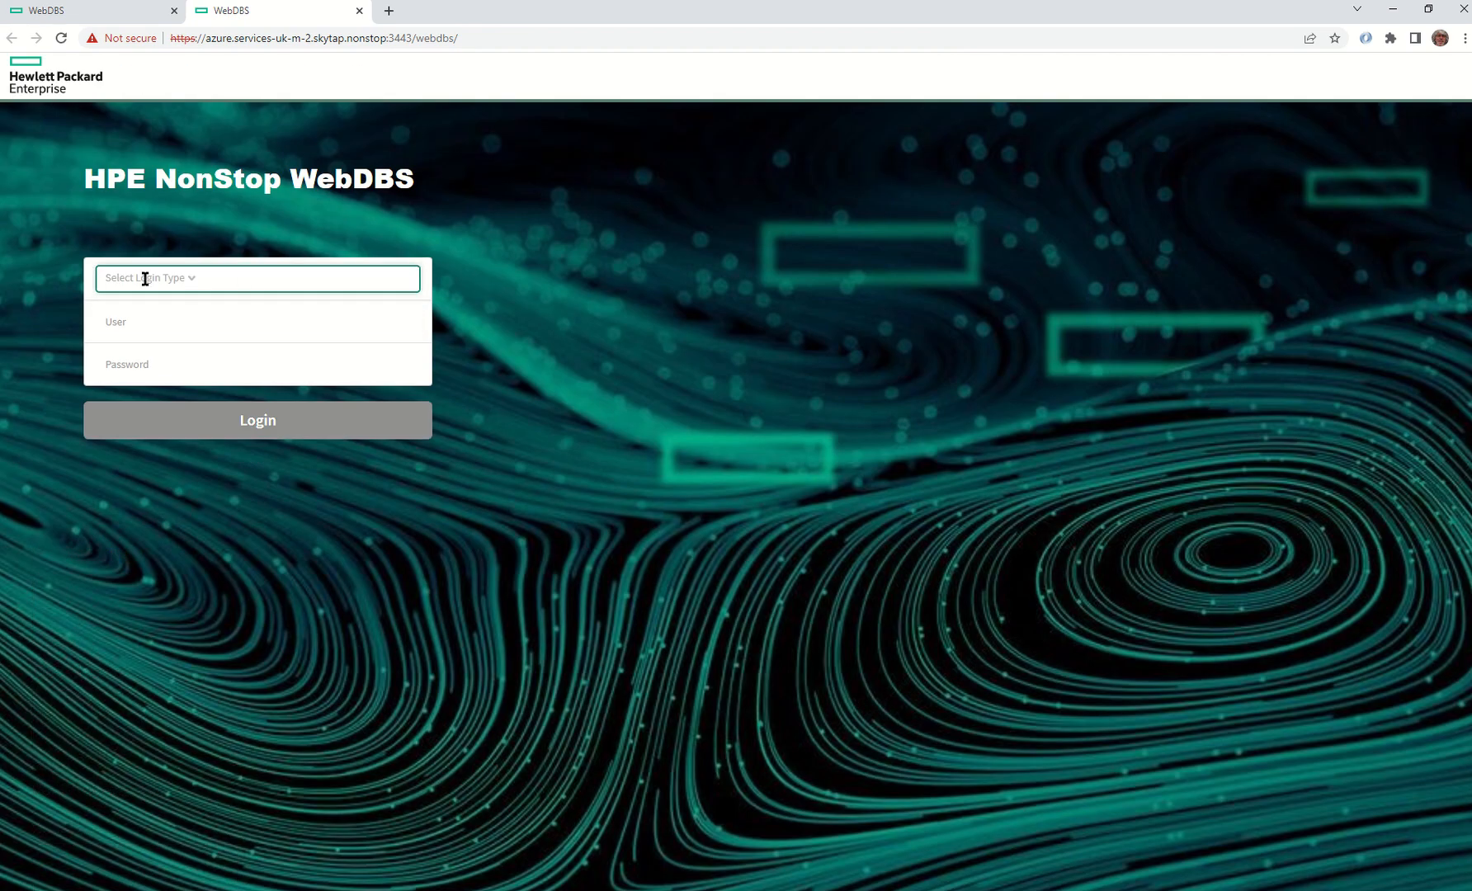
{"action": "left_click", "coordinate": [190, 280]}
{"action": "left_click", "coordinate": [138, 332]}
{"action": "left_click", "coordinate": [136, 326]}
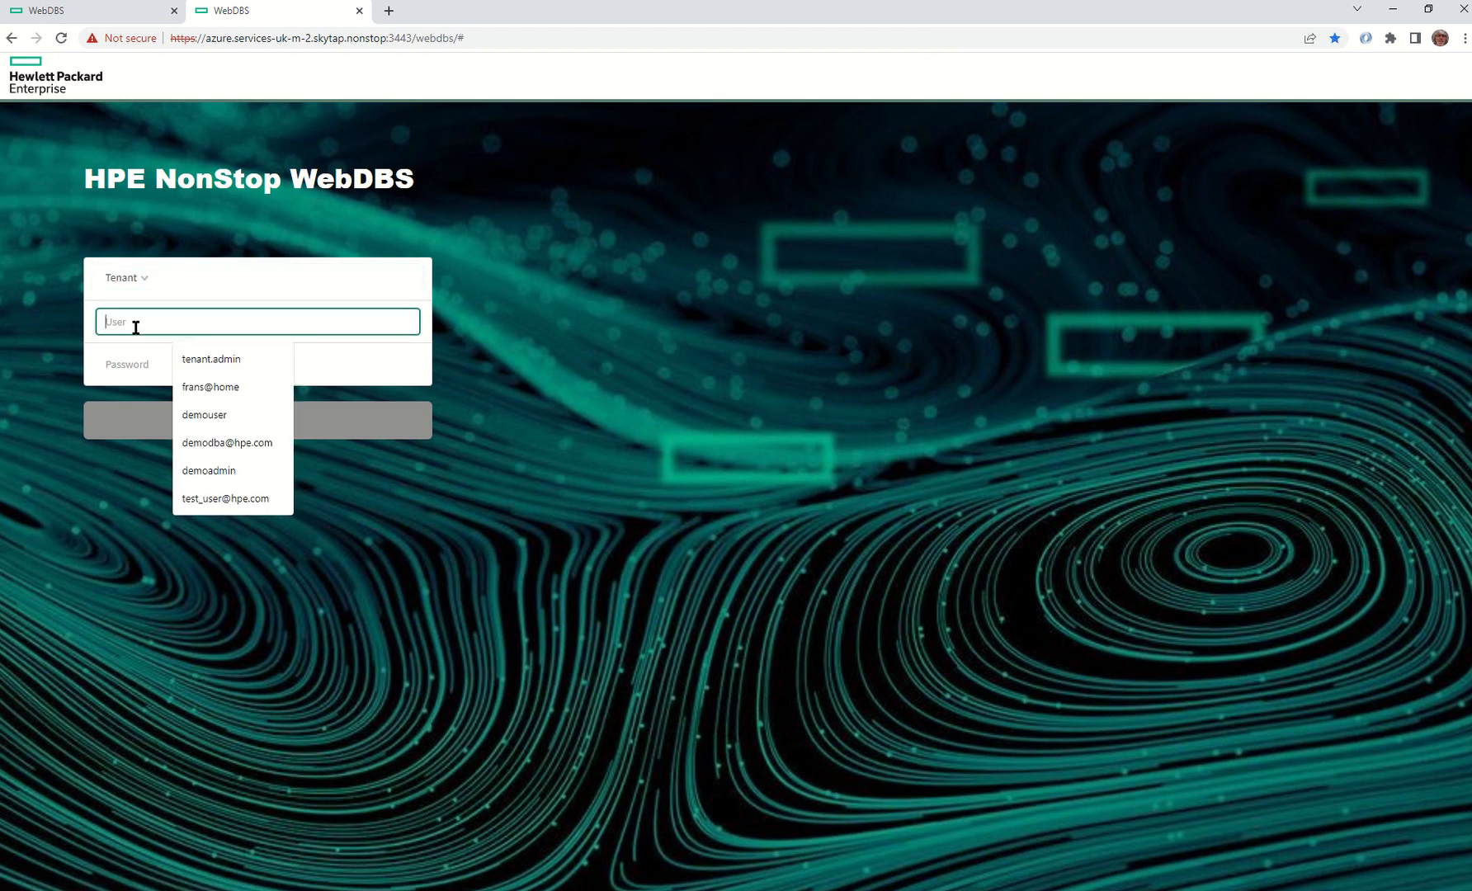
{"action": "left_click", "coordinate": [230, 498]}
{"action": "left_click", "coordinate": [162, 363]}
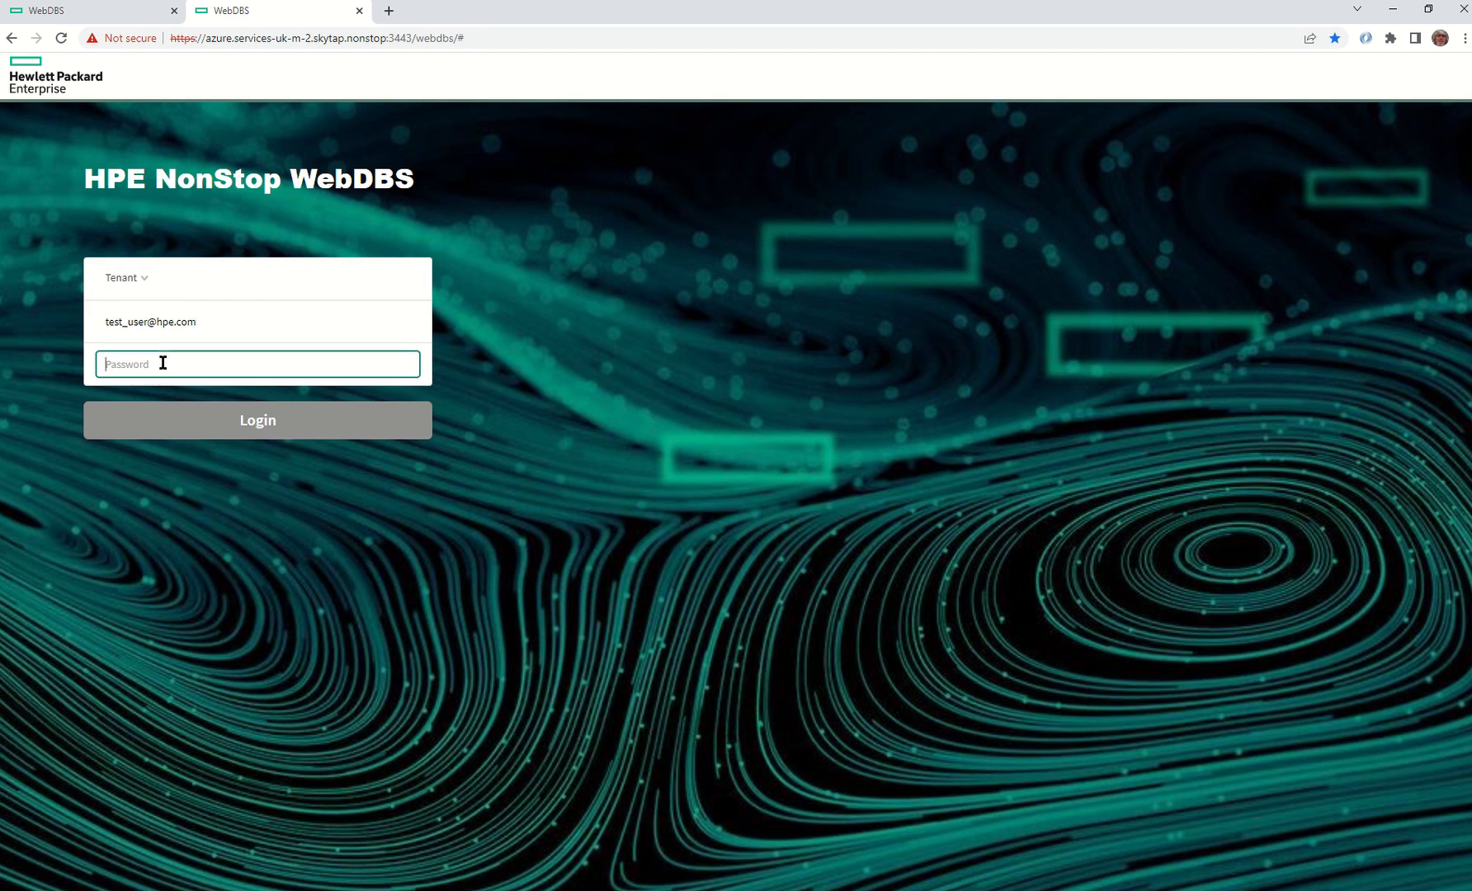
{"action": "type", "text": "••"}
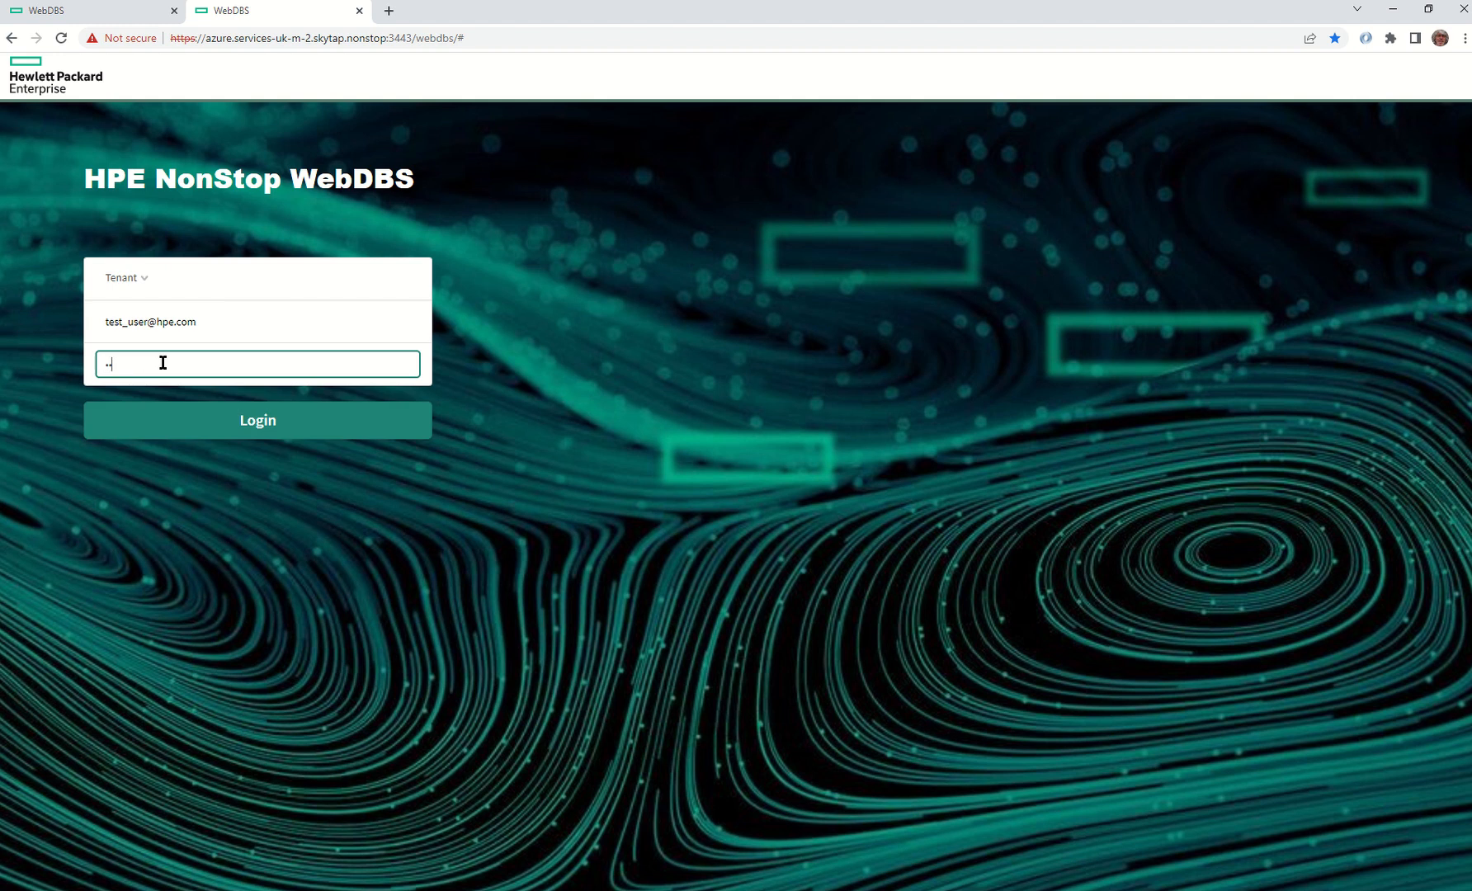
{"action": "type", "text": "••••••••••"}
{"action": "key", "text": "Return"}
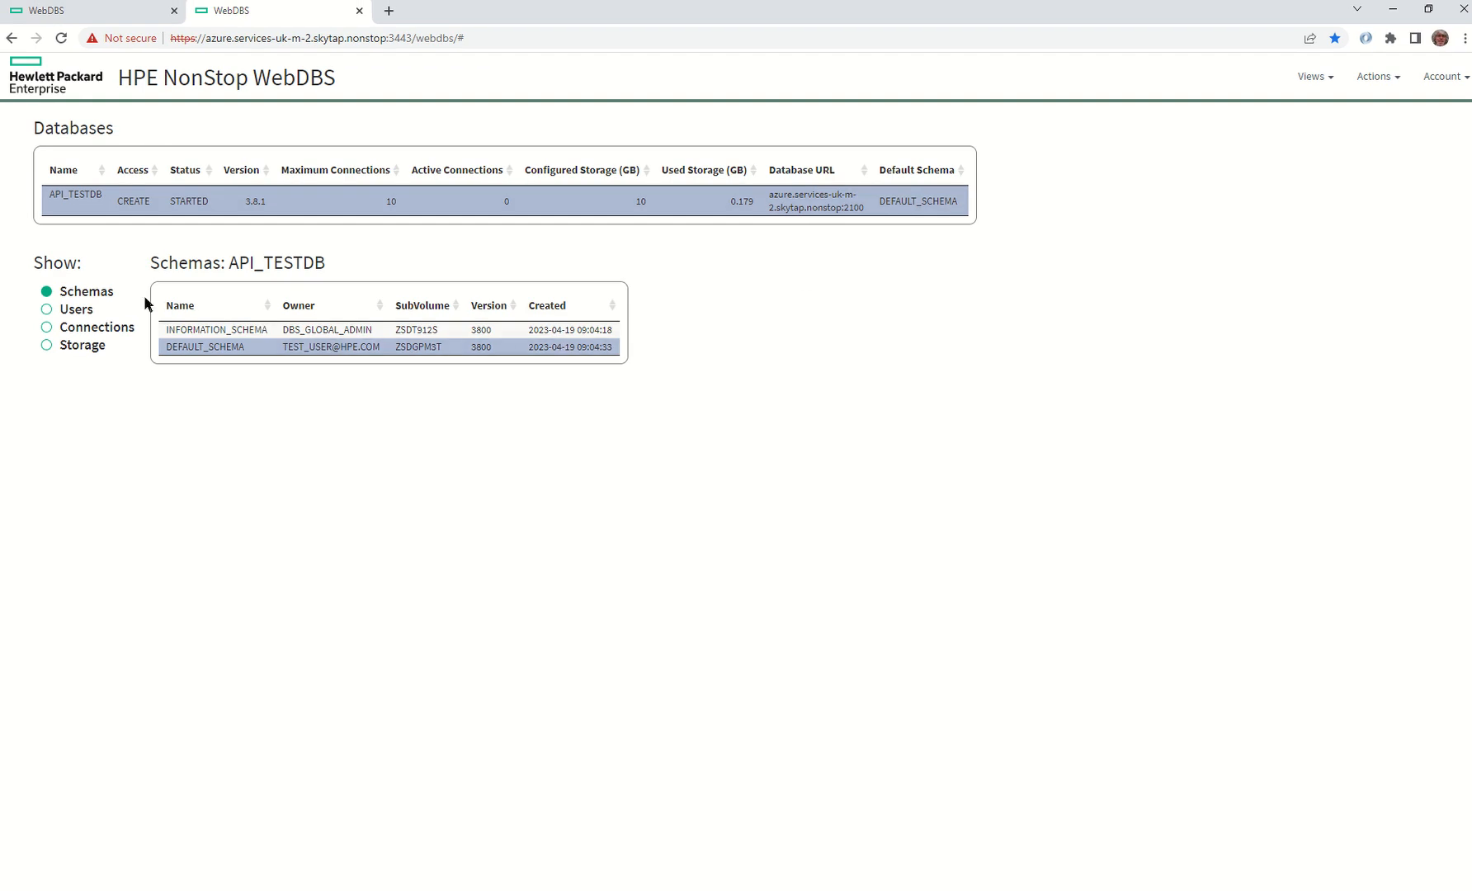
Show the connections of the API_TESTDB database.
{"action": "left_click", "coordinate": [46, 330]}
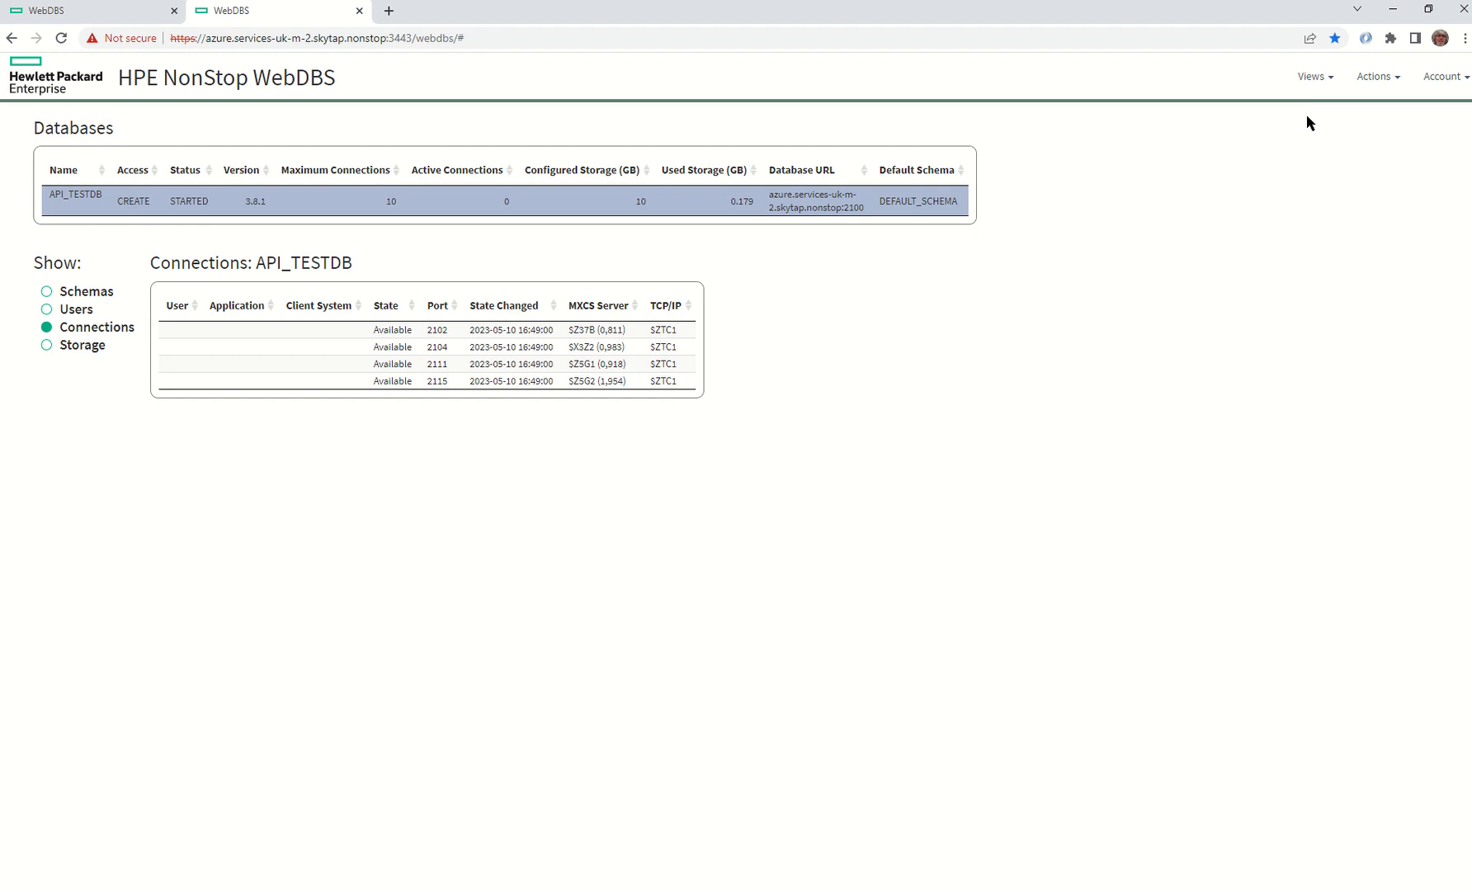
Open the Downloads view and download the client files rmxci.cmd.sh, rmxci.jar and t4sqlmx.jar.
{"action": "left_click", "coordinate": [1311, 85]}
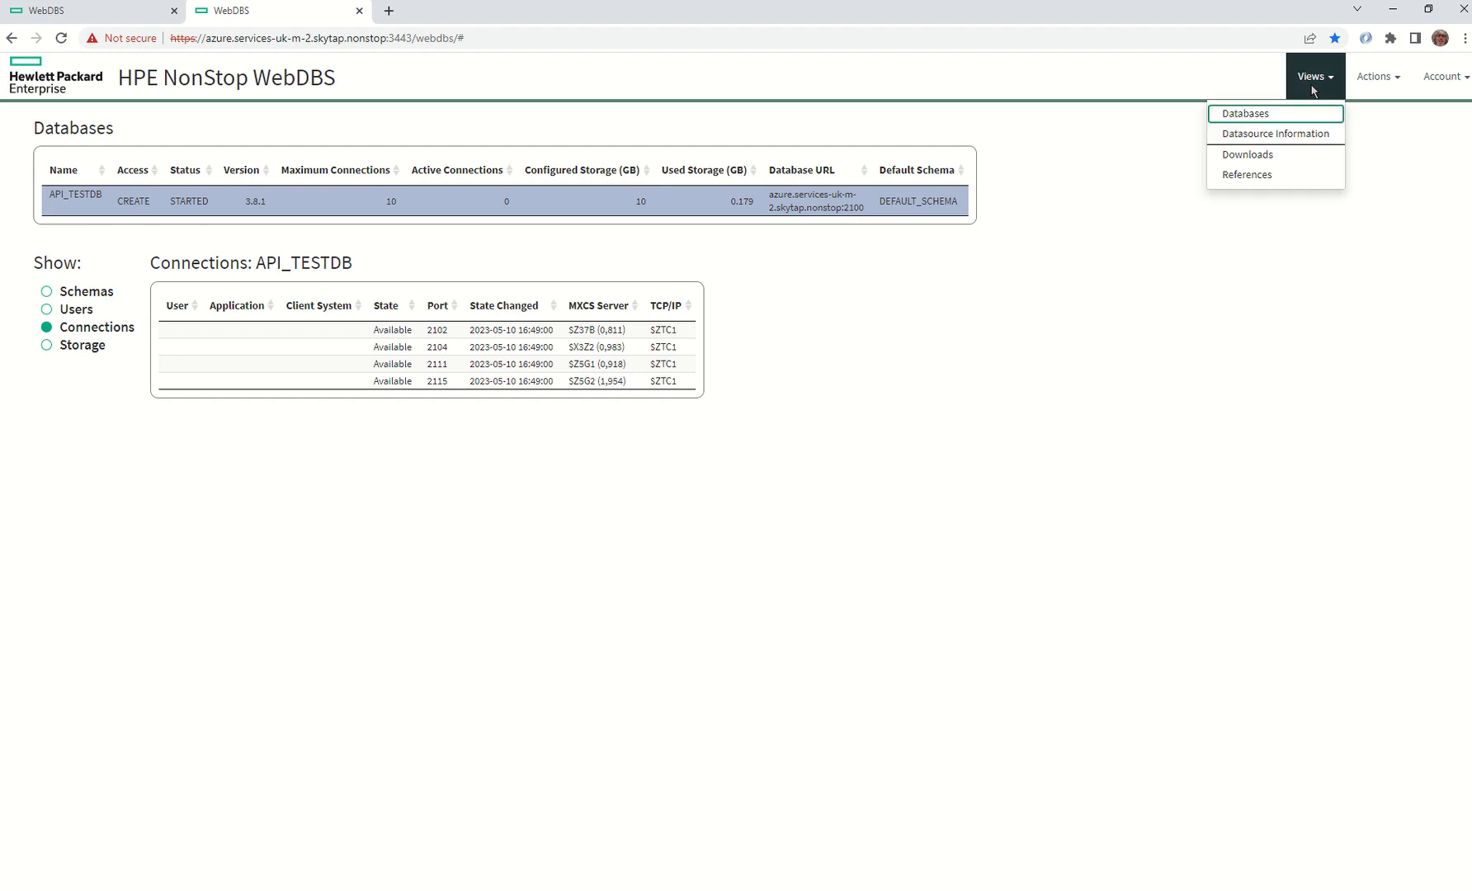
{"action": "left_click", "coordinate": [1254, 154]}
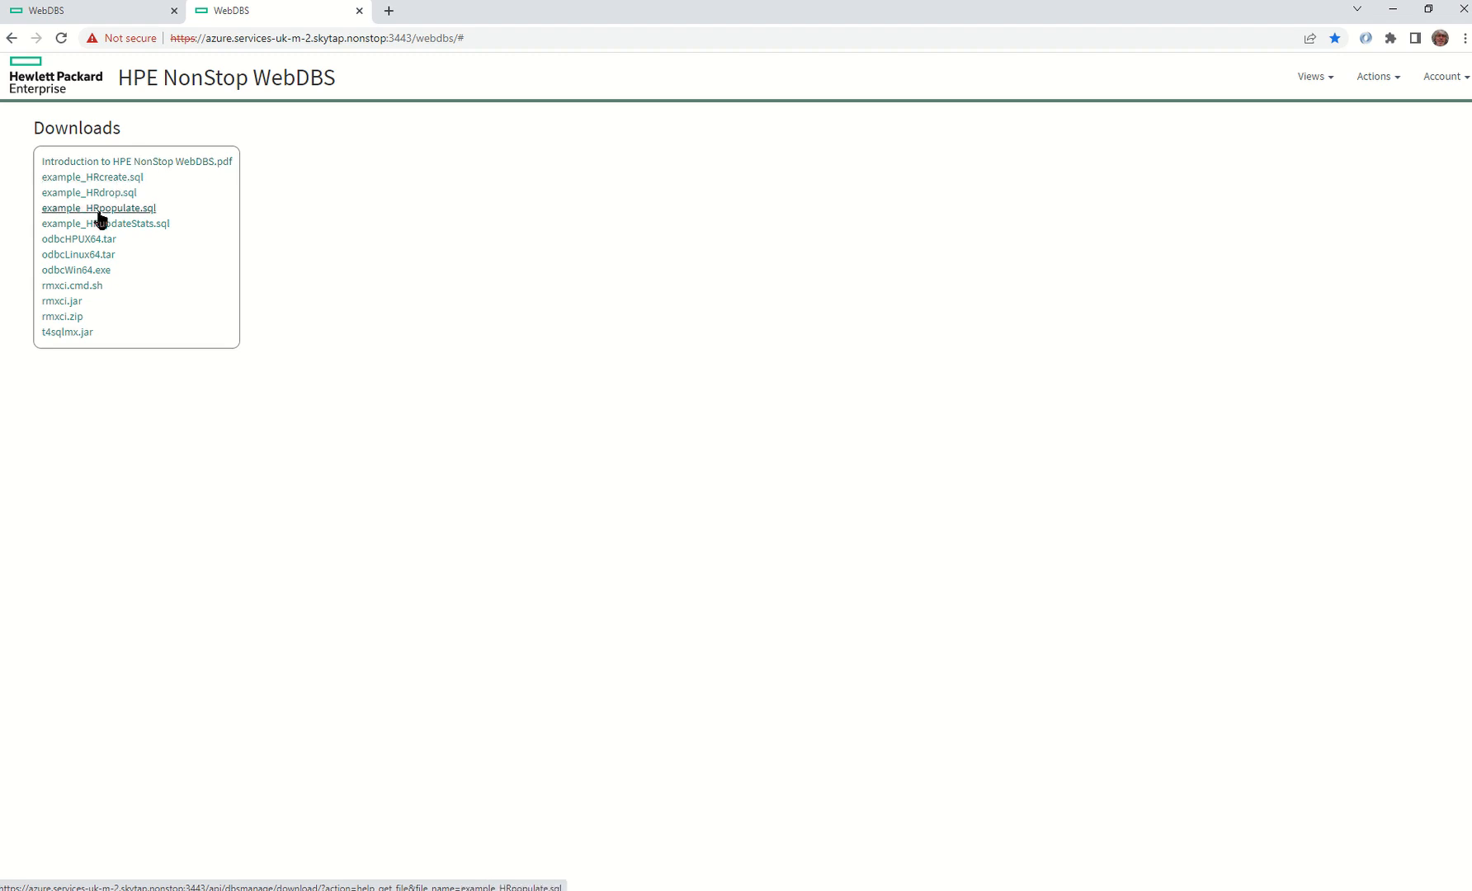
{"action": "left_click", "coordinate": [70, 287]}
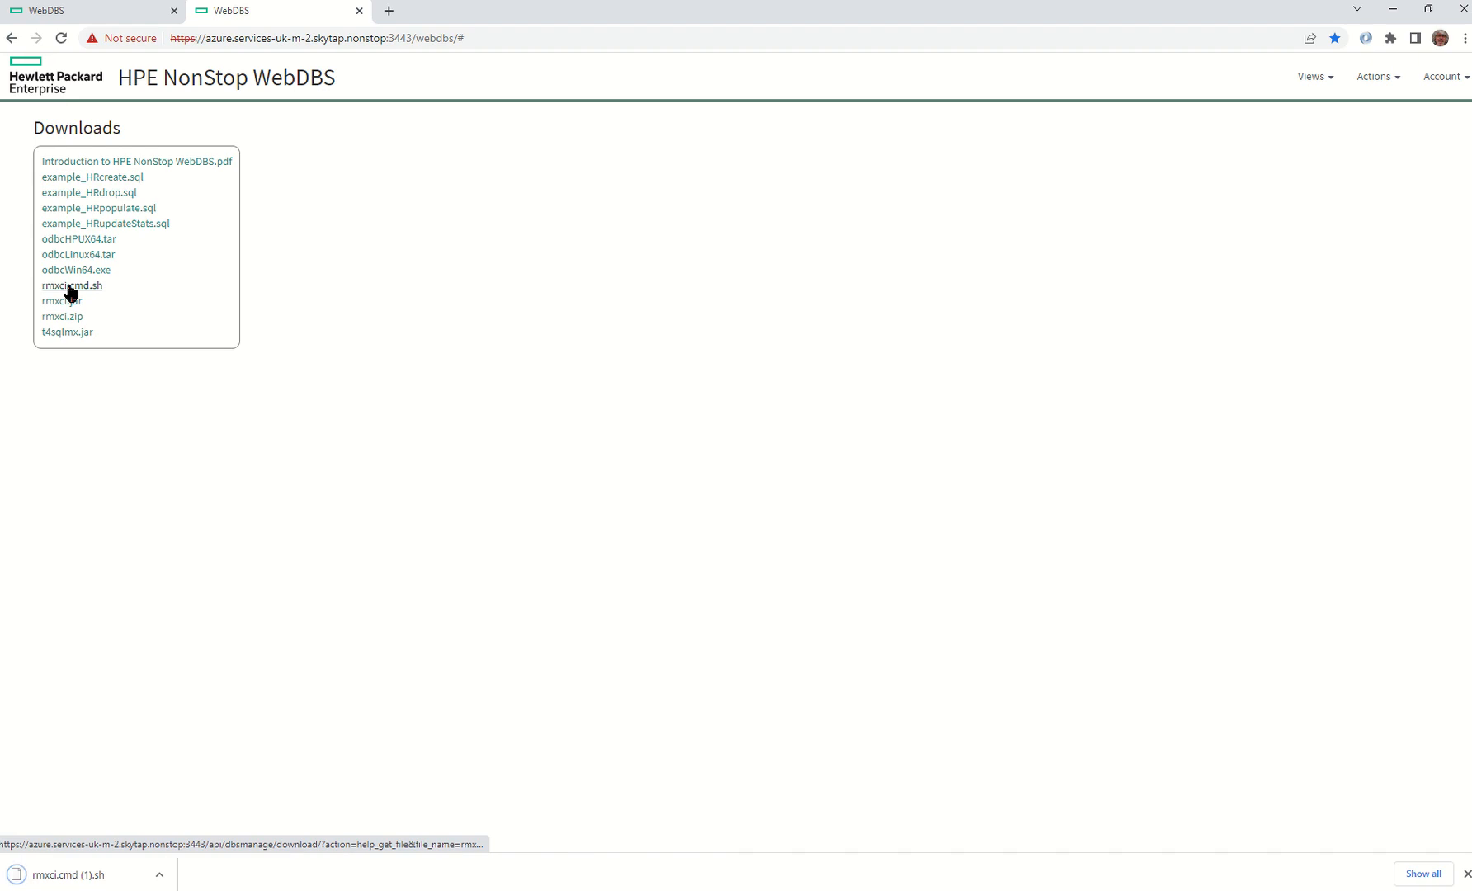
{"action": "left_click", "coordinate": [65, 308]}
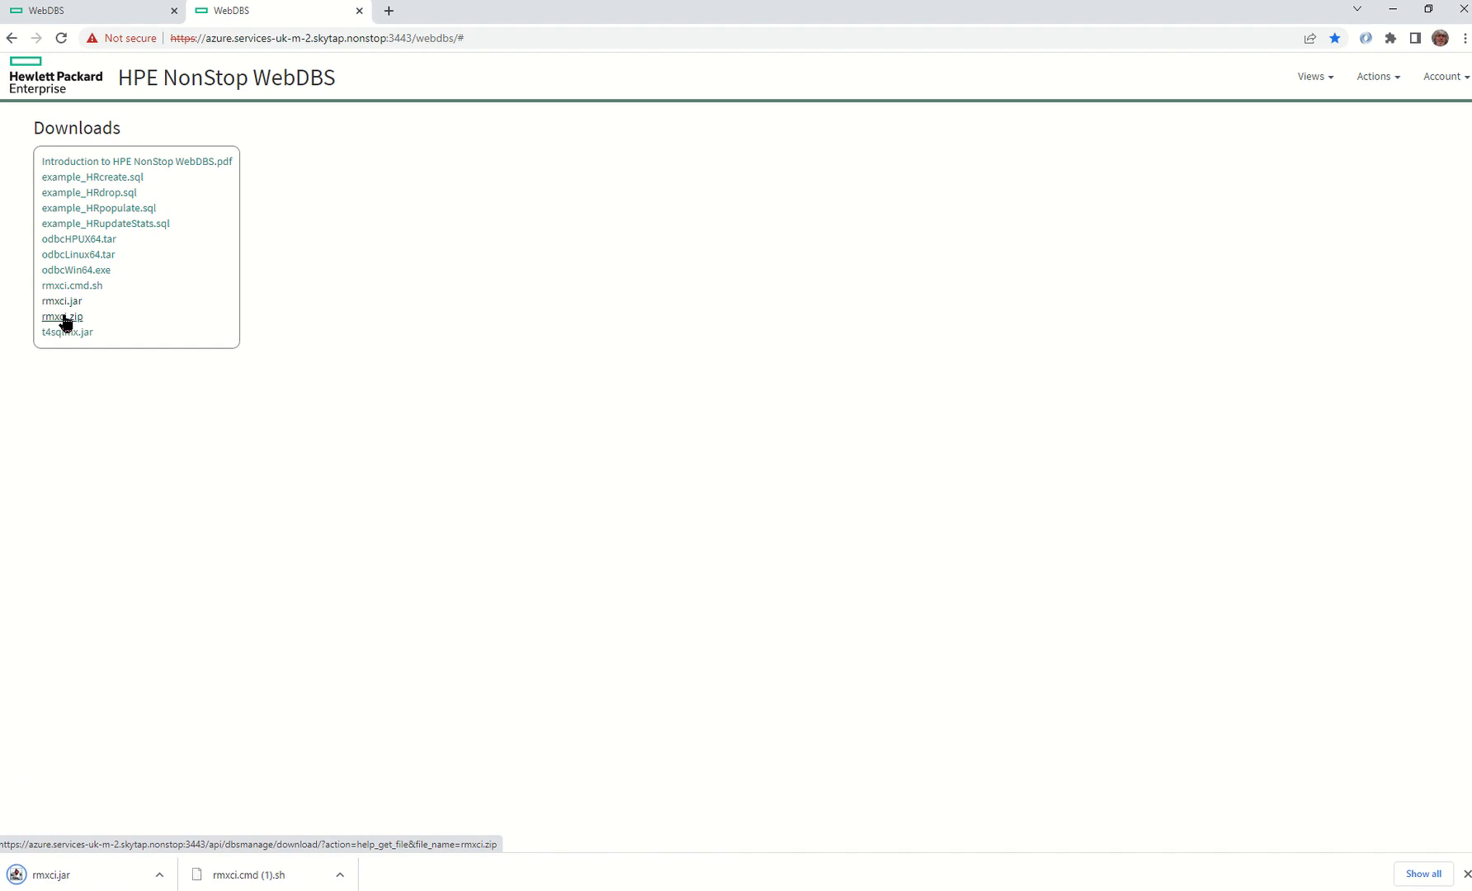
{"action": "left_click", "coordinate": [60, 333]}
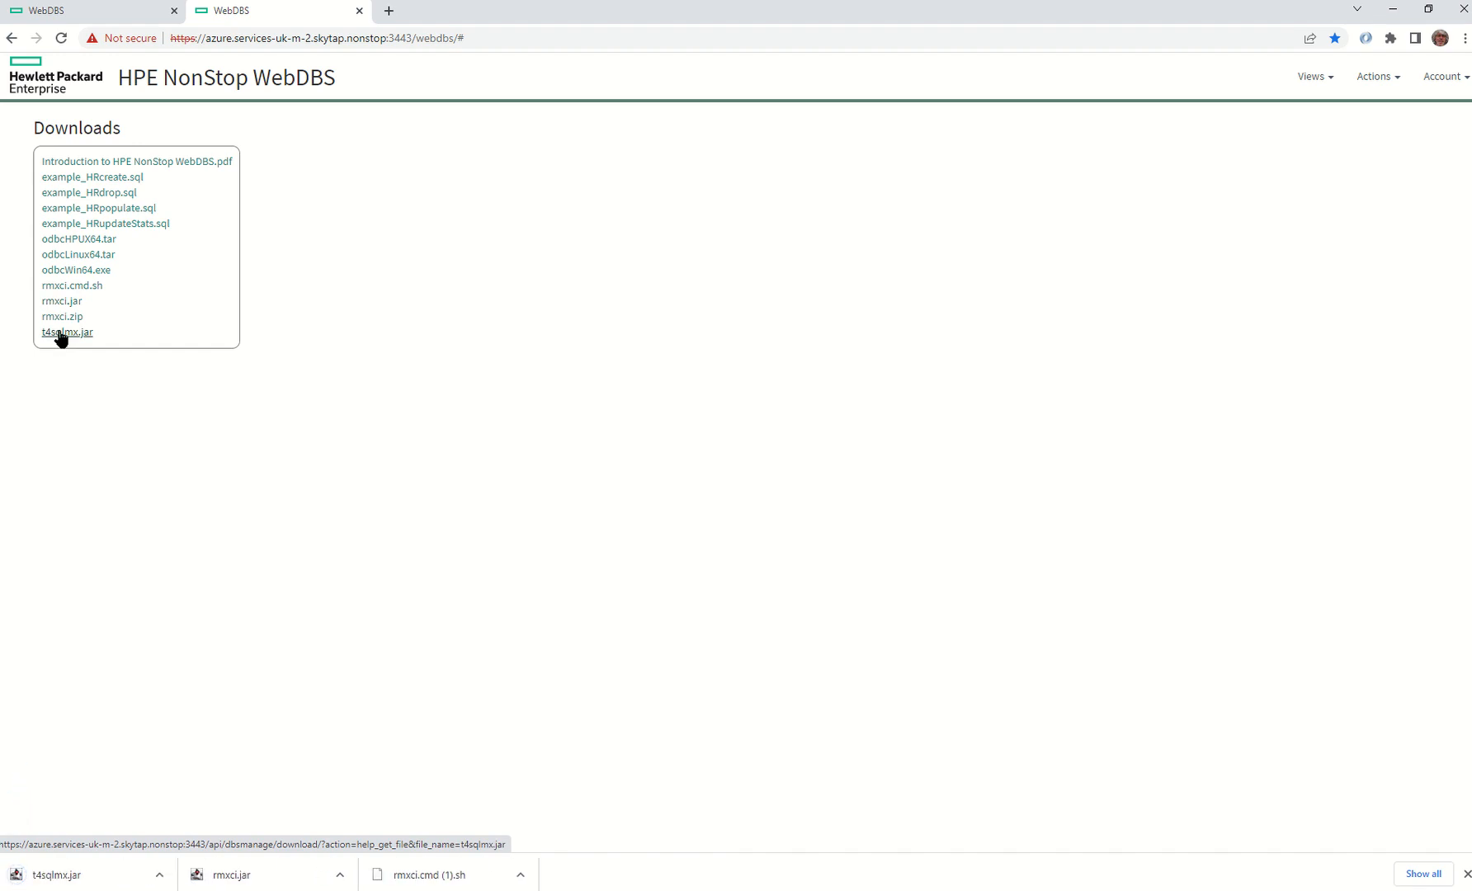
Download the example SQL files example_HRcreate.sql, example_HRdrop.sql, example_HRpopulate.sql and example_HRupdateStats.sql.
{"action": "left_click", "coordinate": [63, 178]}
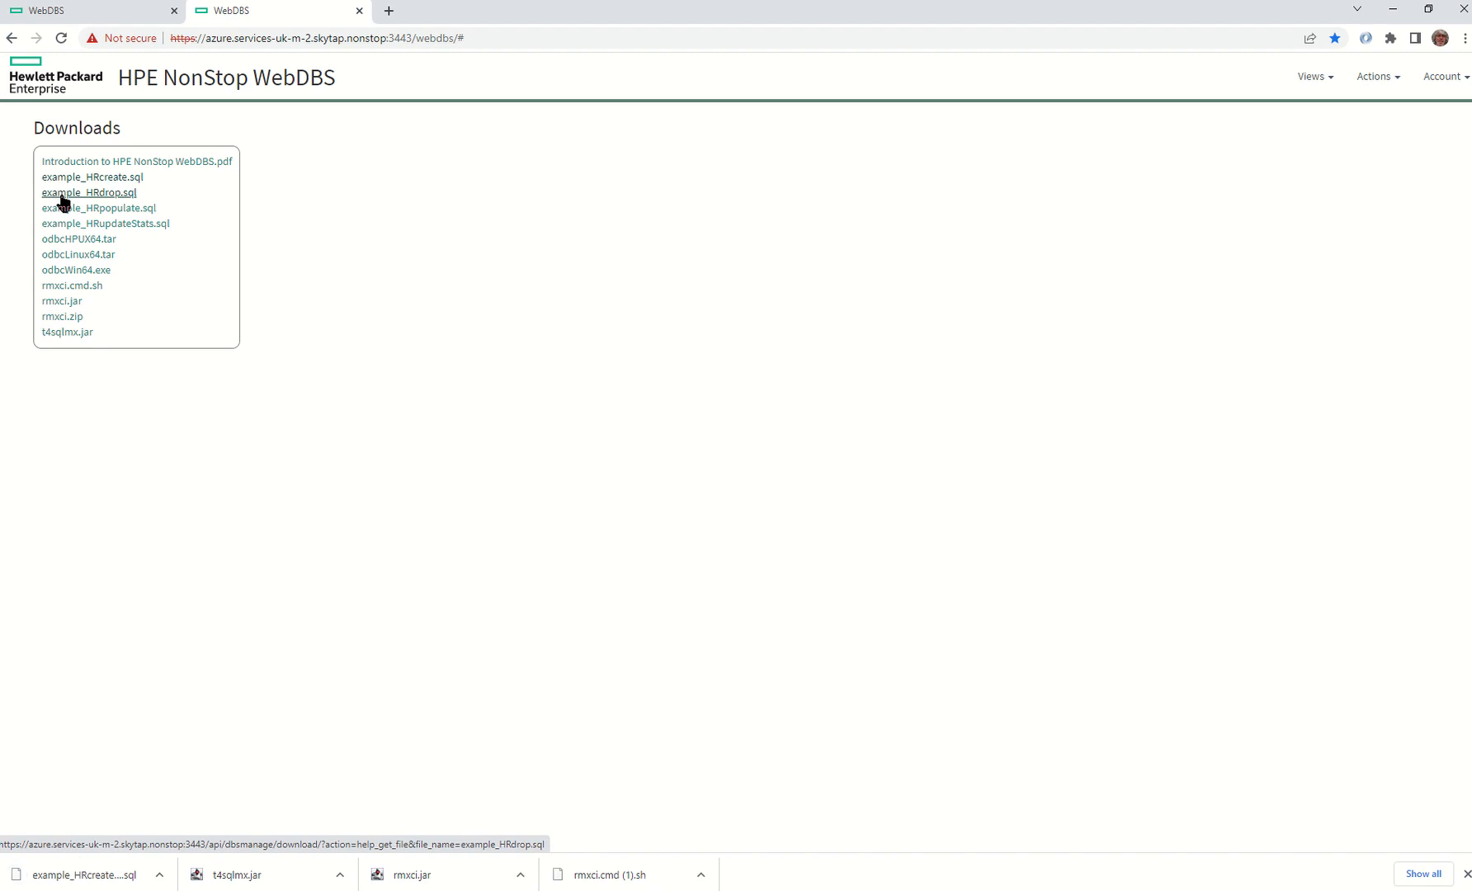
{"action": "left_click", "coordinate": [63, 194]}
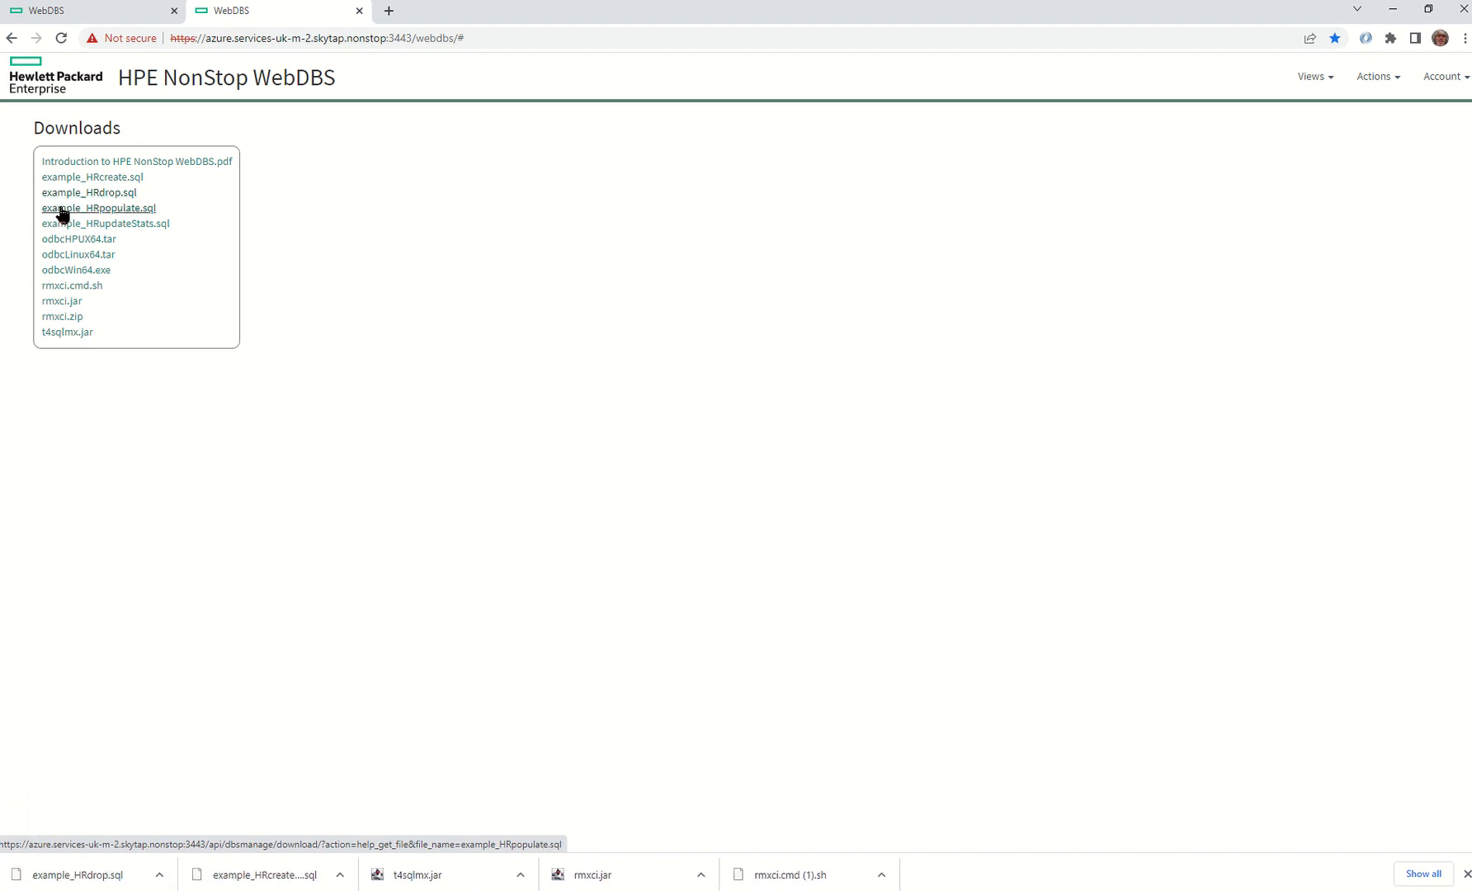
{"action": "left_click", "coordinate": [63, 214]}
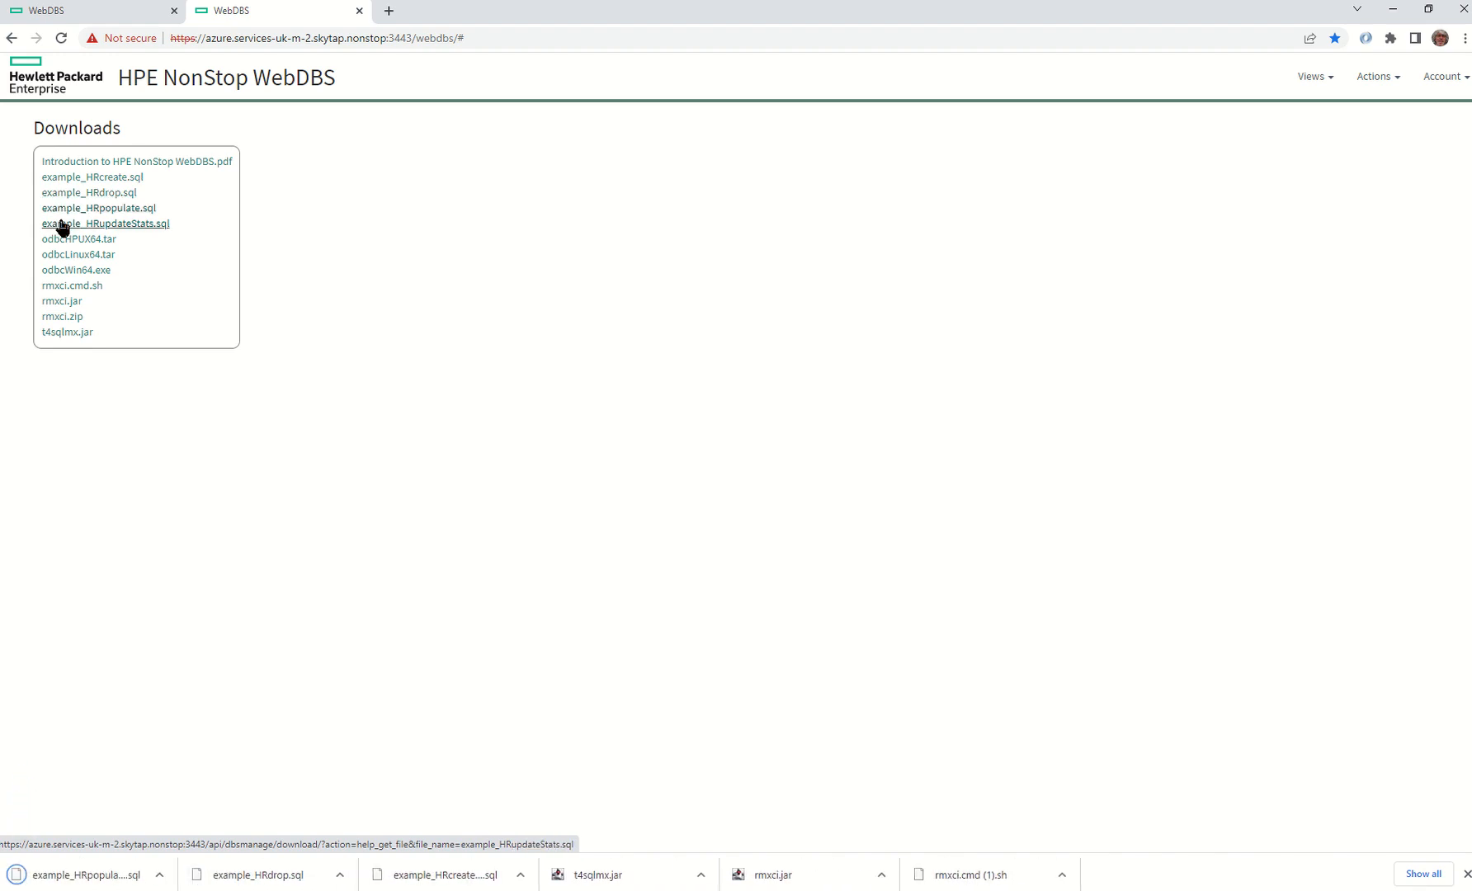
{"action": "left_click", "coordinate": [63, 224]}
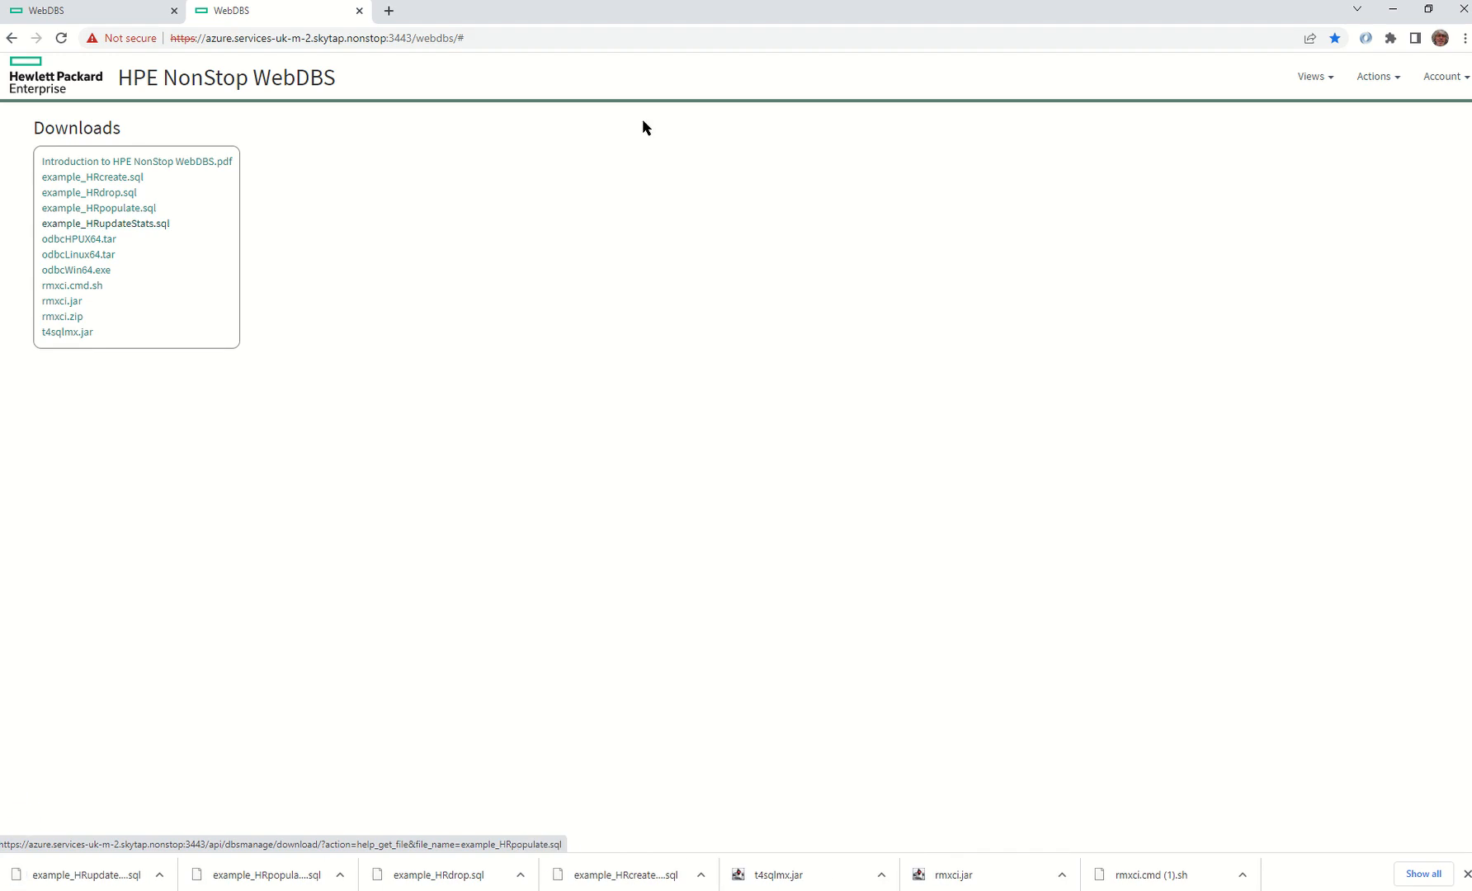
Look at the SQL/MX DBS videos on YouTube linked in the References view, close that page and return to the Databases view.
{"action": "left_click", "coordinate": [1314, 76]}
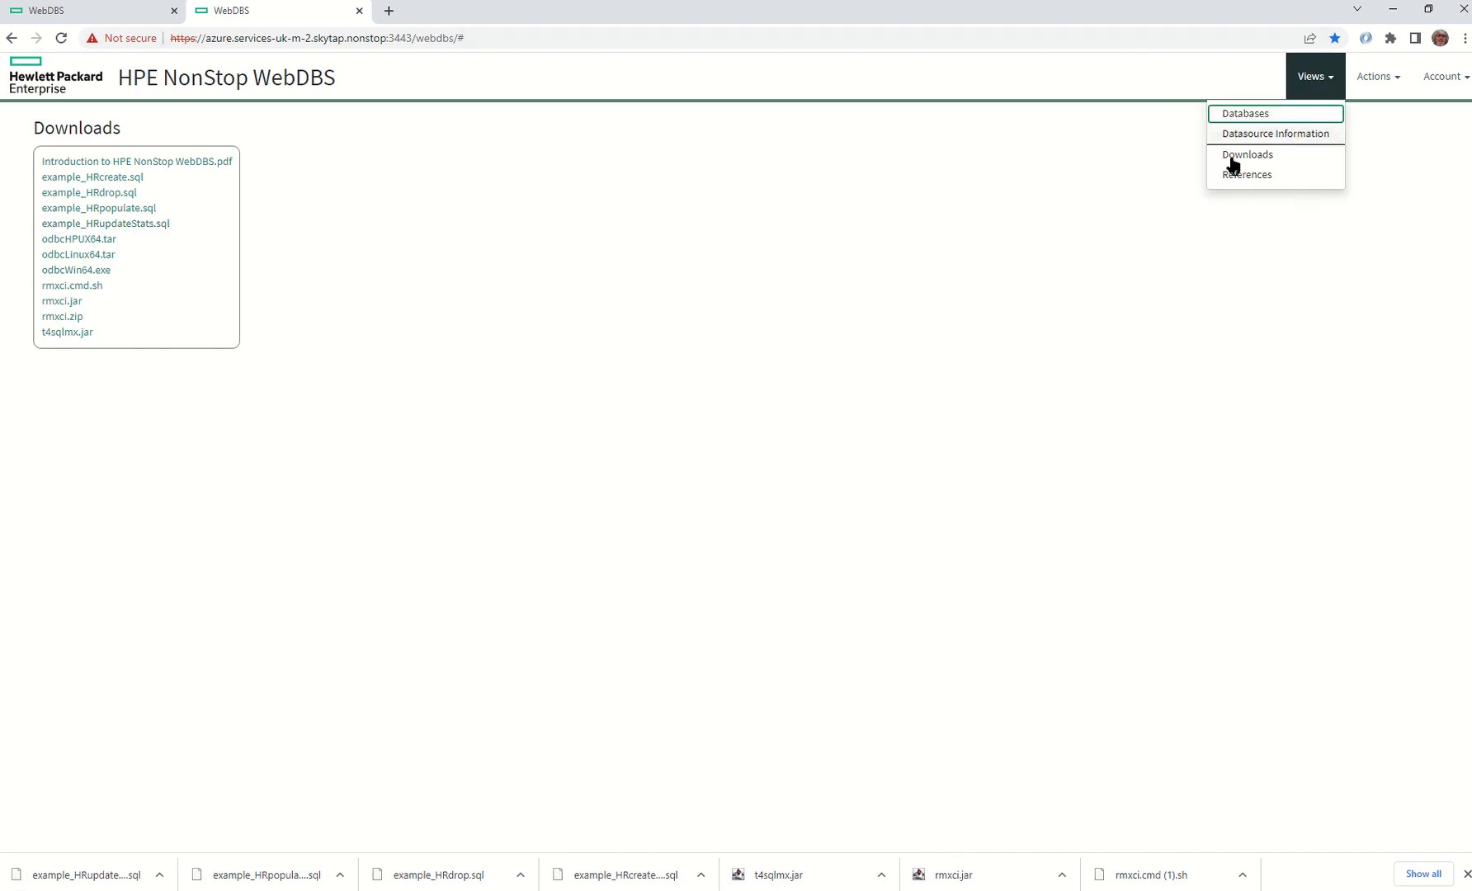
{"action": "left_click", "coordinate": [1248, 175]}
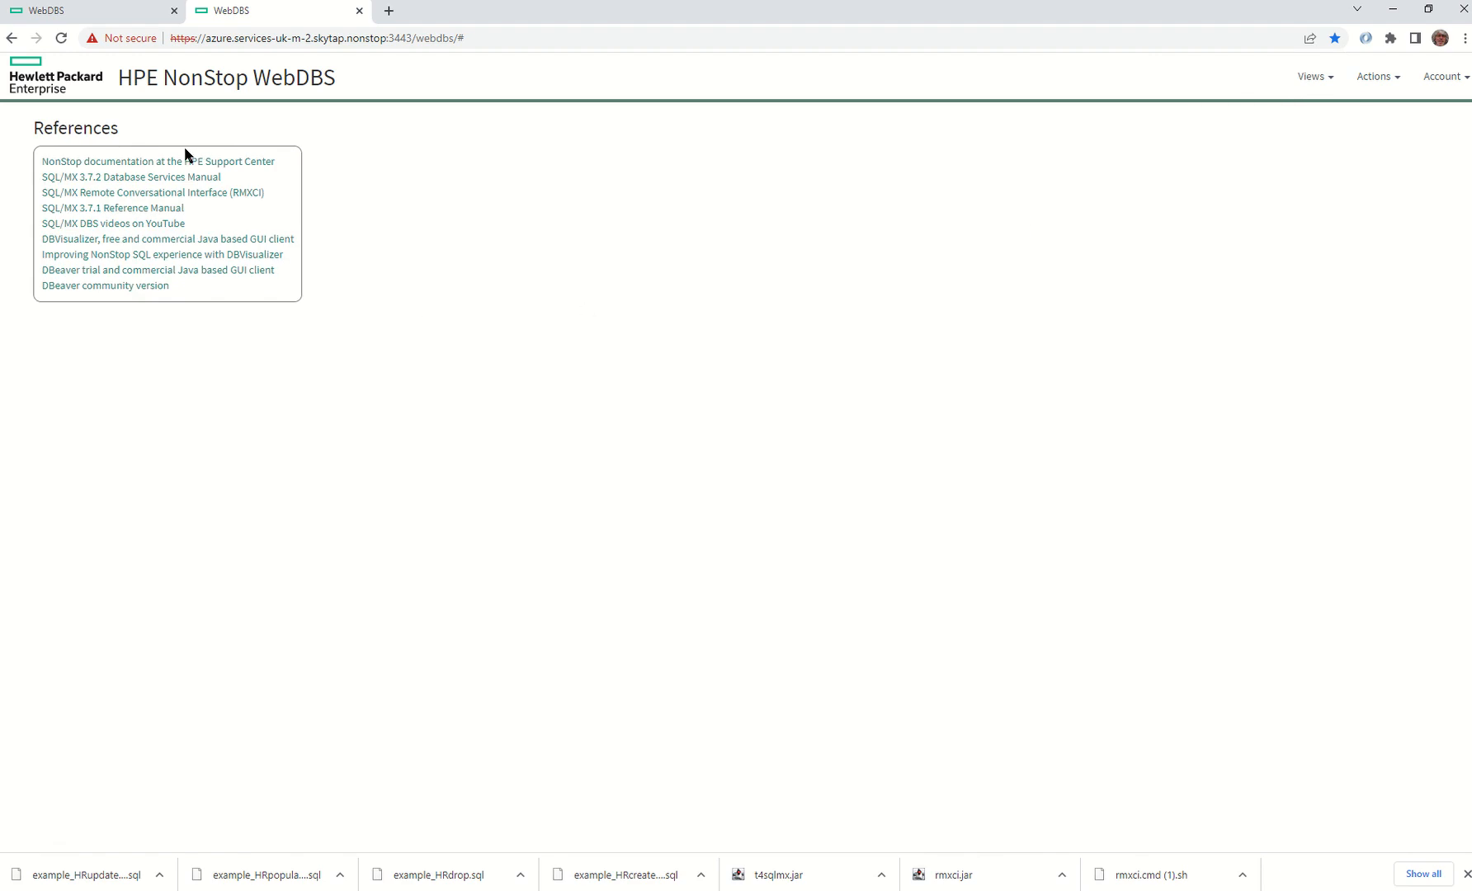
{"action": "left_click", "coordinate": [132, 230]}
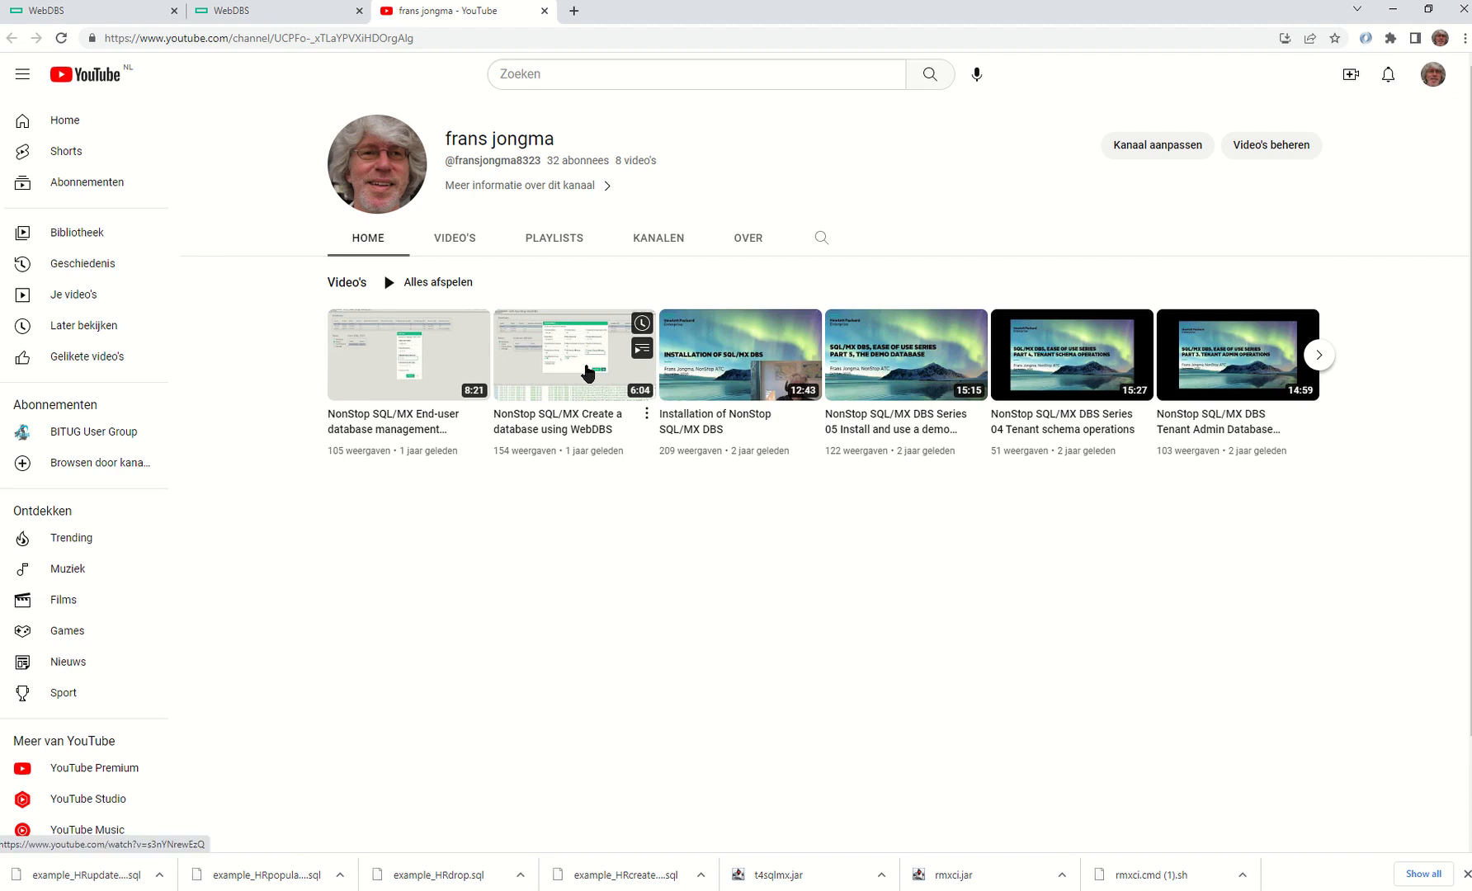
{"action": "left_click", "coordinate": [544, 11]}
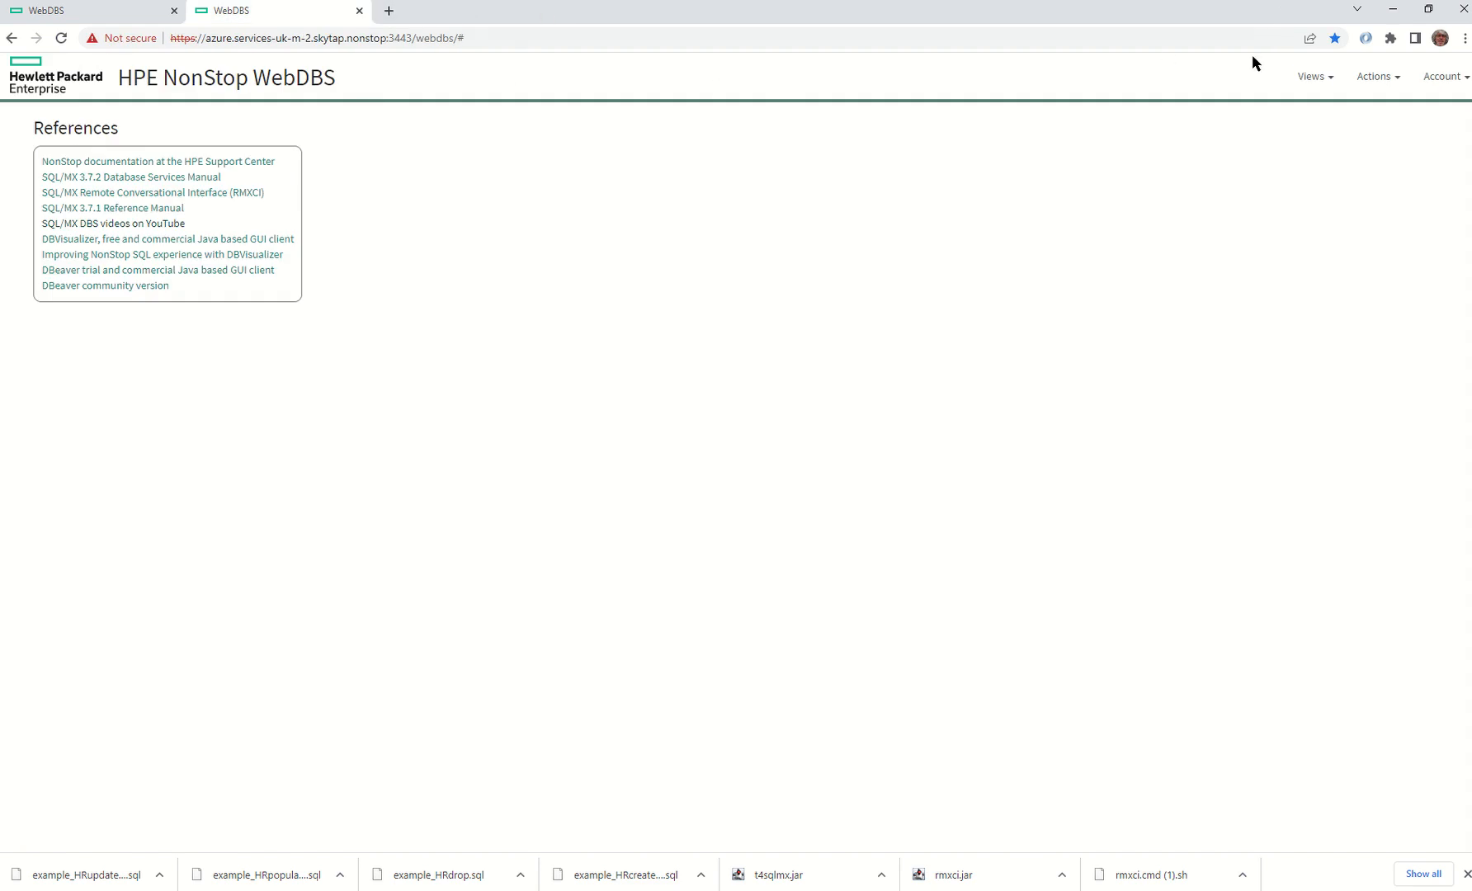
{"action": "left_click", "coordinate": [1315, 75]}
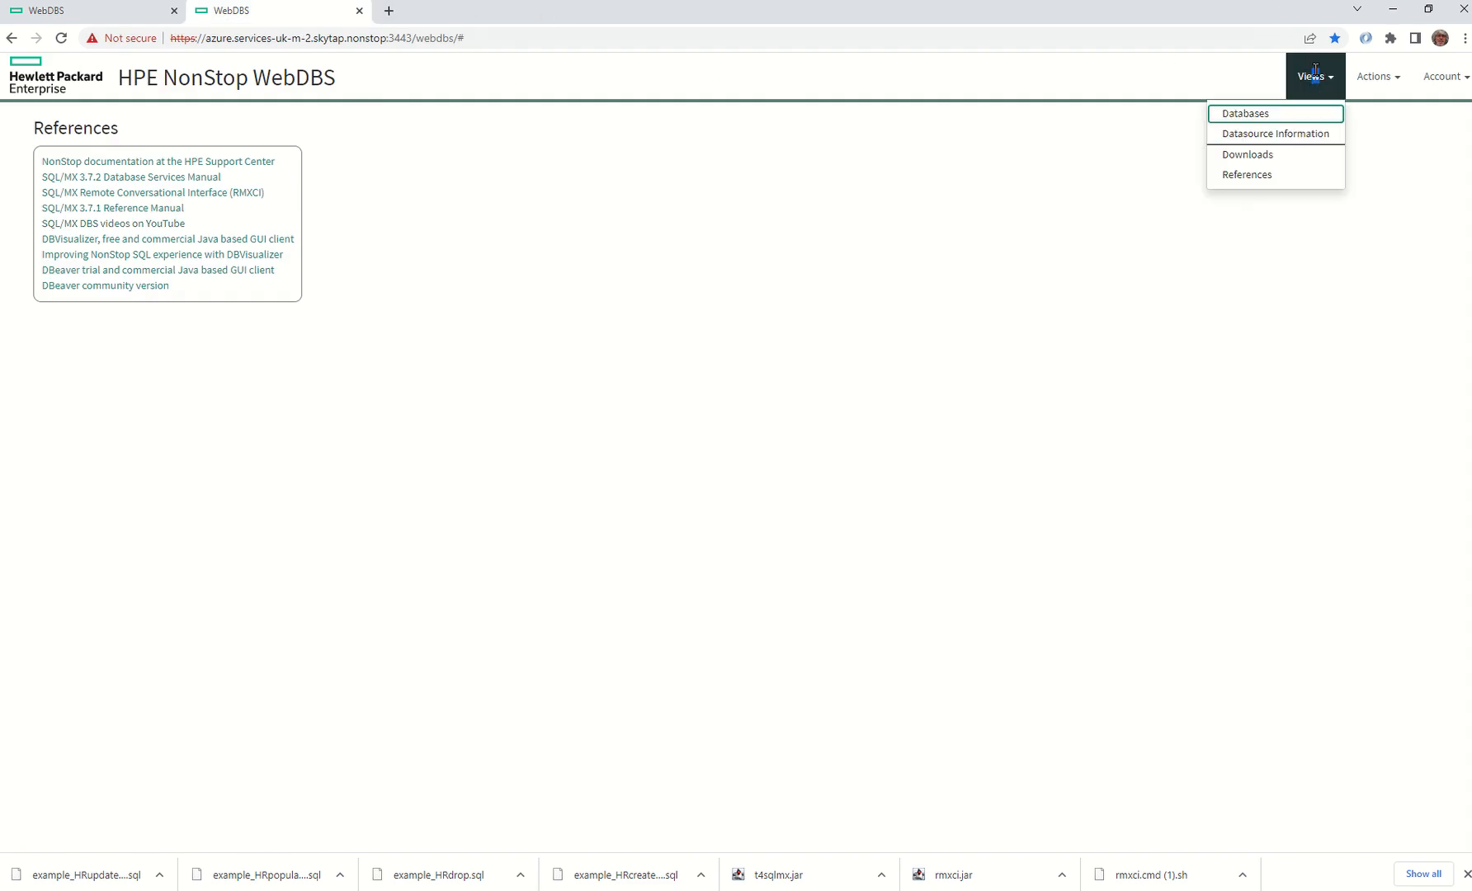
{"action": "left_click", "coordinate": [1250, 120]}
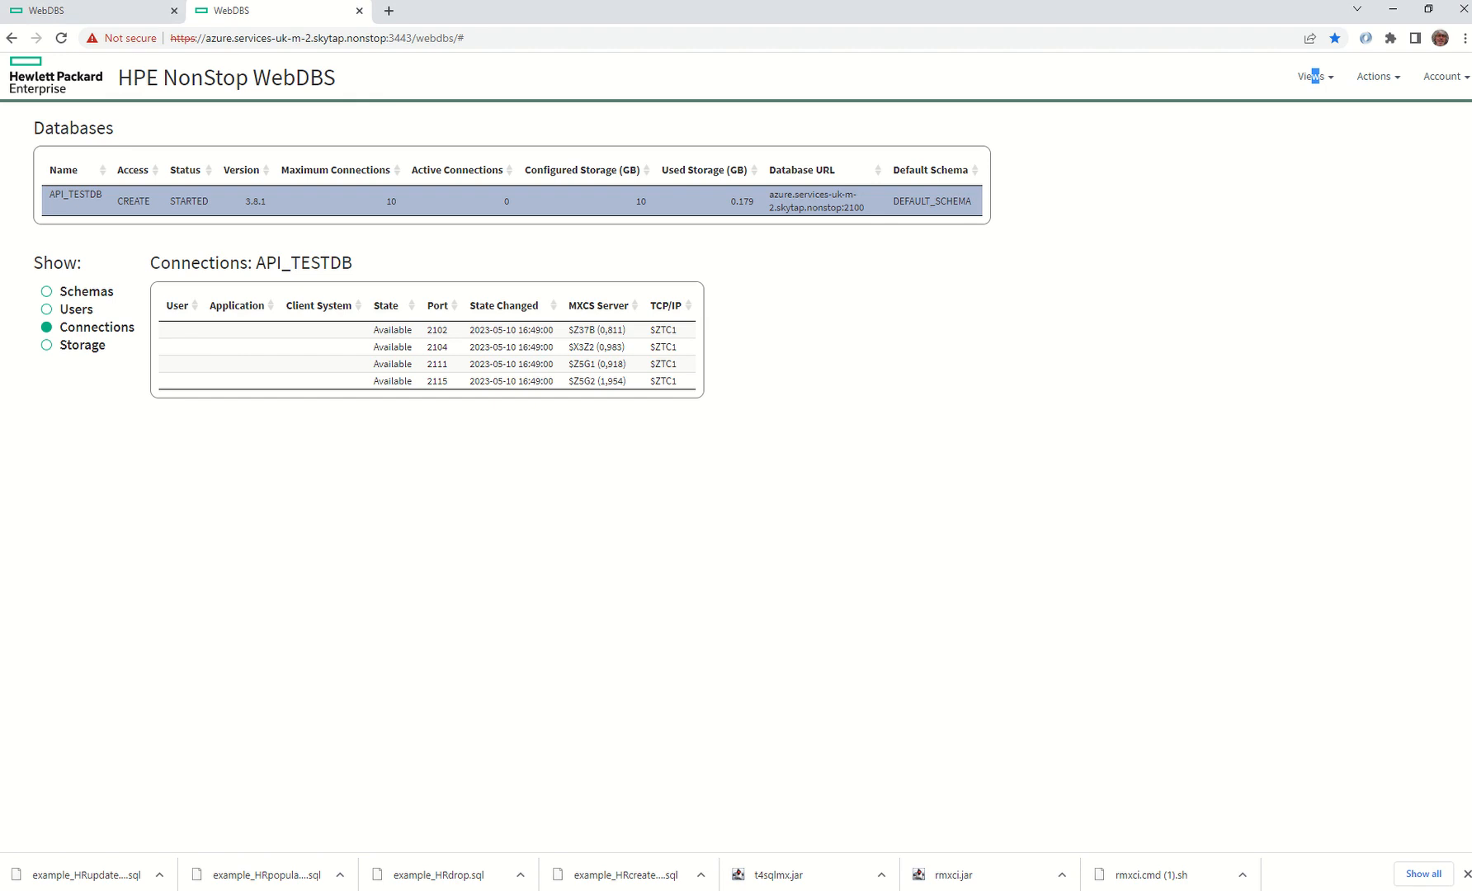
Switch to the SQL/MX Remote Conversational Interface console and paste the account password to connect to API_TESTDB.
{"action": "left_click_drag", "start_coordinate": [0, 285], "coordinate": [1091, 233]}
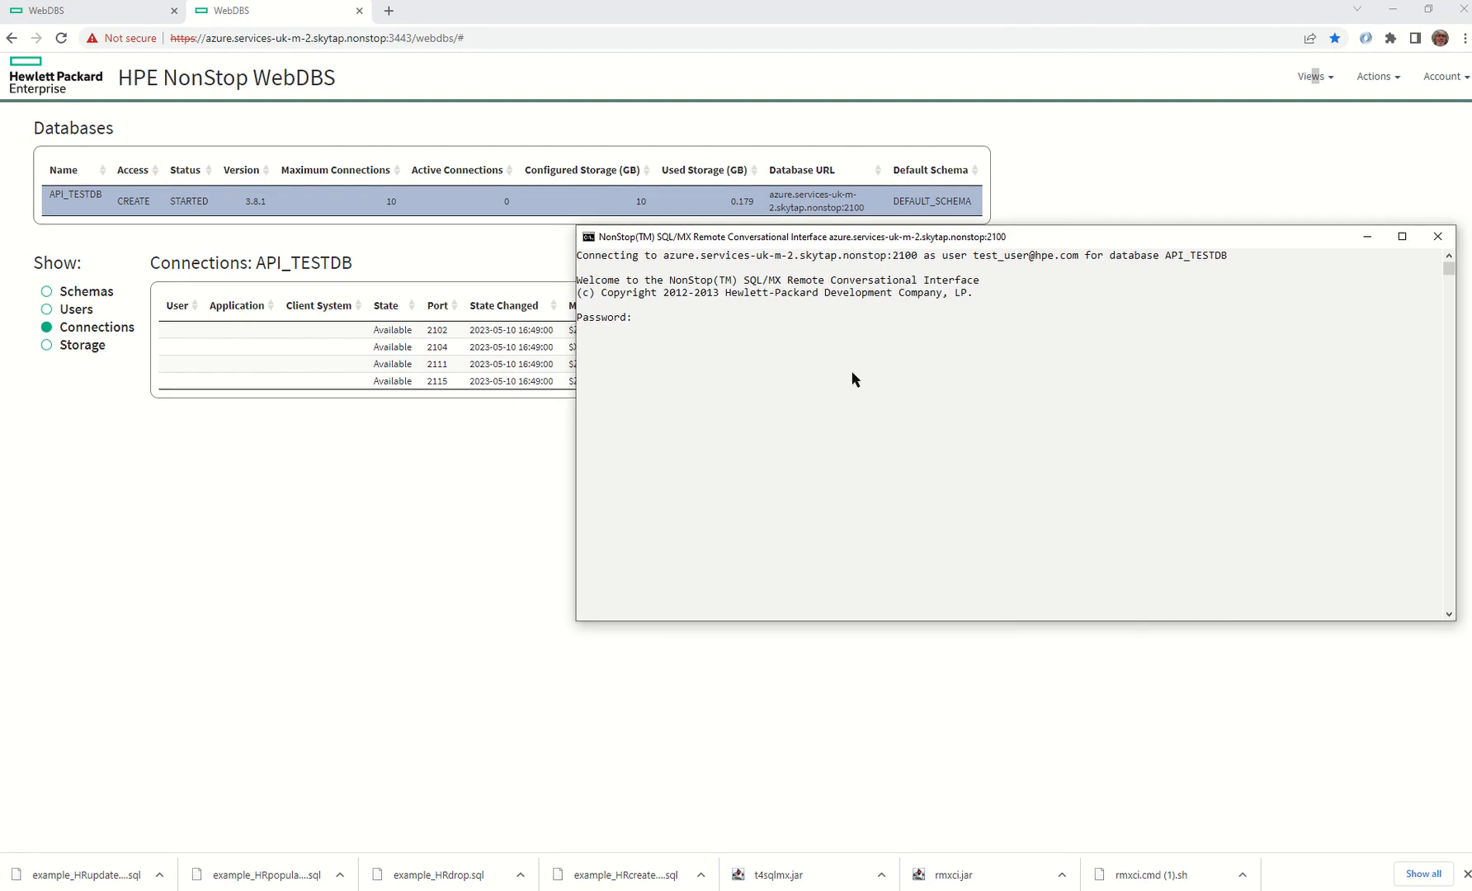
{"action": "left_click", "coordinate": [643, 317]}
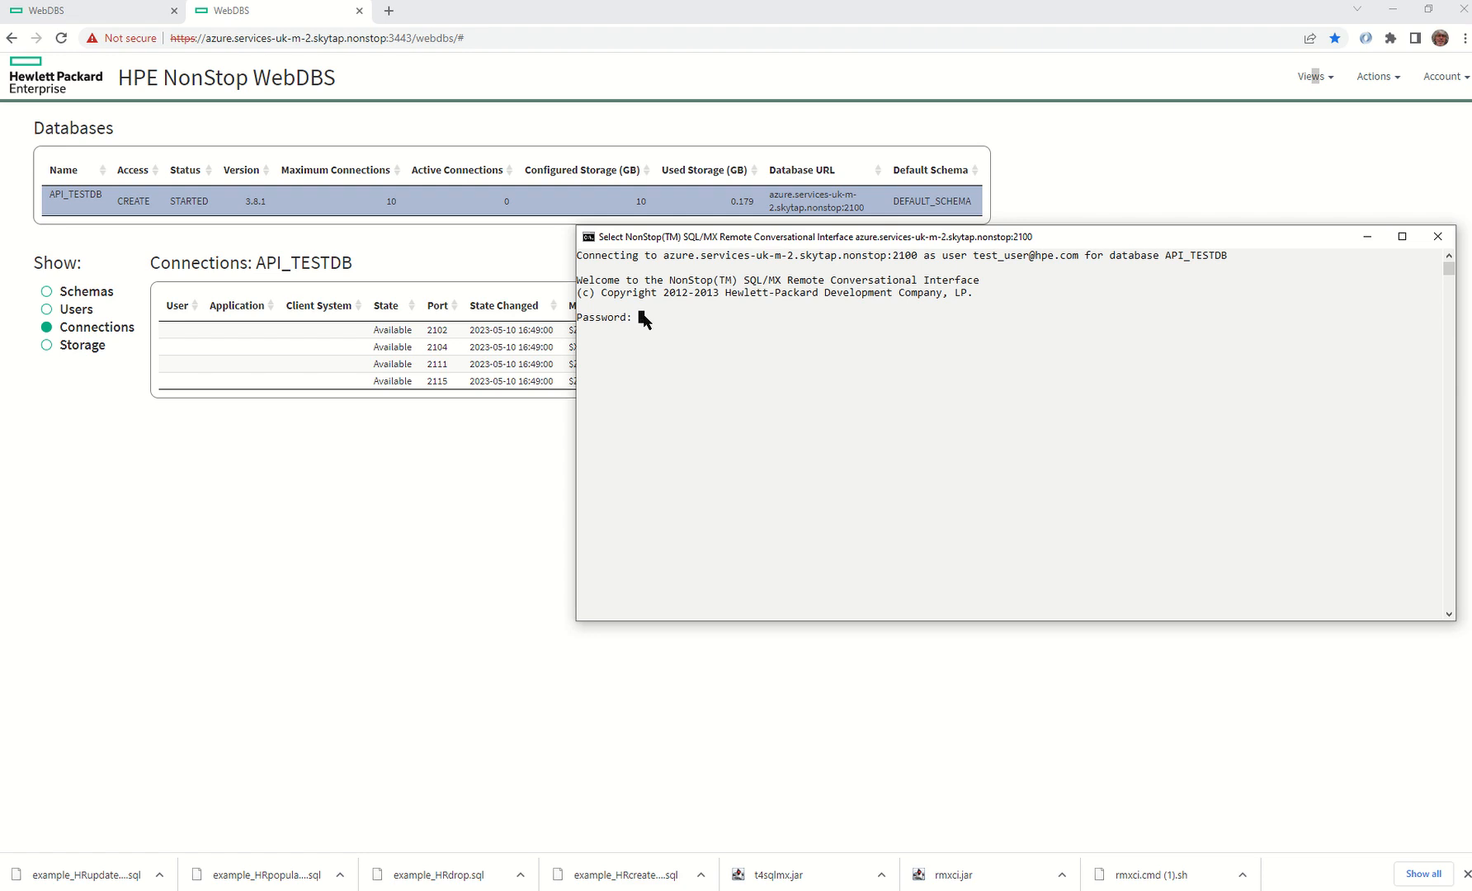
{"action": "right_click", "coordinate": [643, 313]}
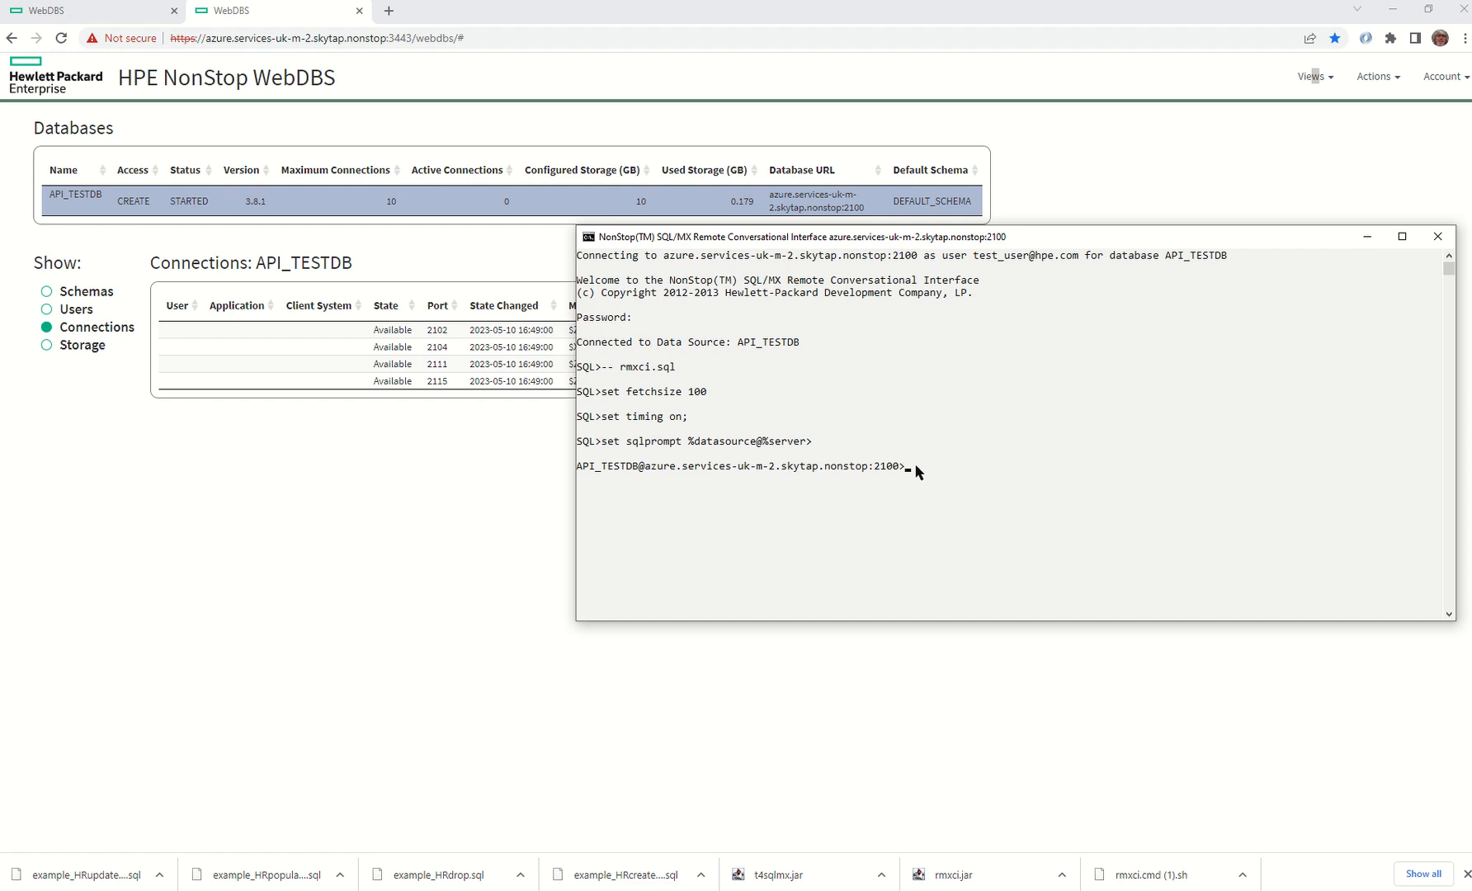
List the tables and views of the default schema with "show tables" and "show views".
{"action": "type", "text": "show tables"}
{"action": "key", "text": "Return"}
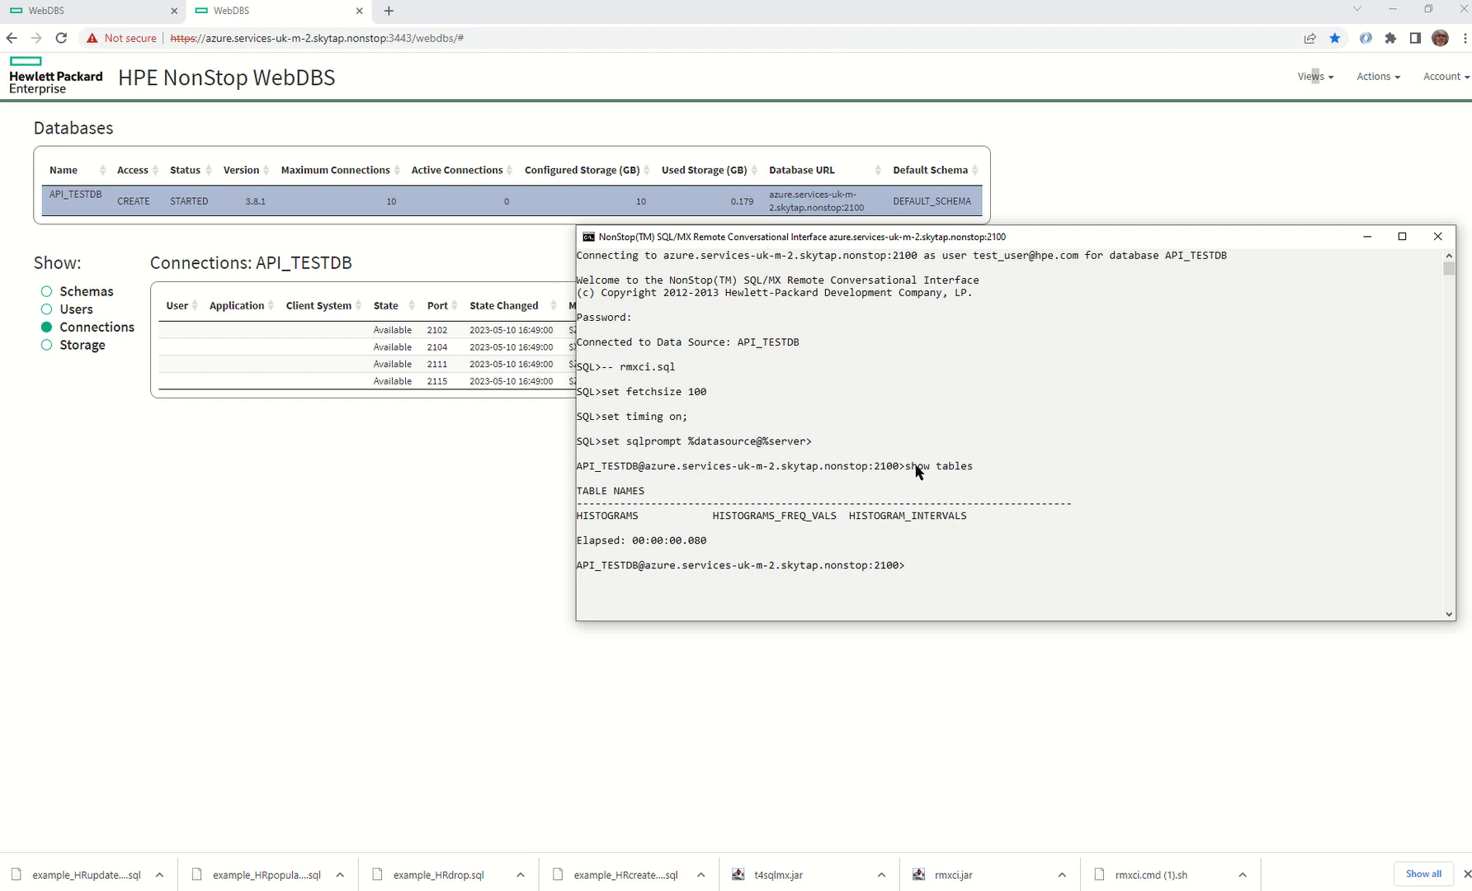
{"action": "type", "text": "show"}
{"action": "type", "text": "views"}
{"action": "key", "text": "Return"}
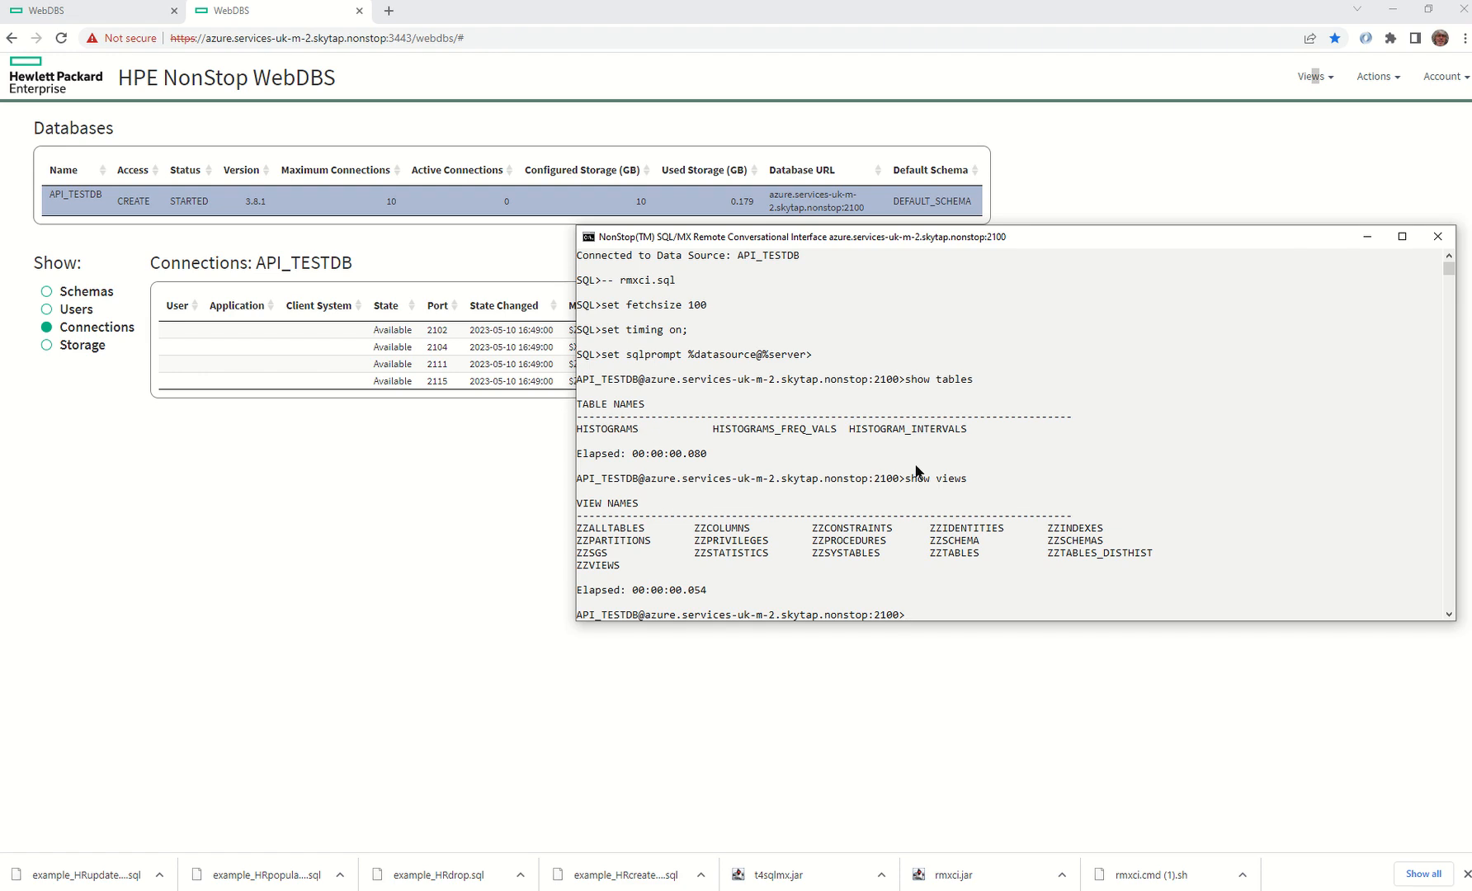
Query the system views with "select * from zzviews;" and "select * from zzsystables;", enlarging the console window to read the rows.
{"action": "type", "text": "select * from zzviews;"}
{"action": "key", "text": "Return"}
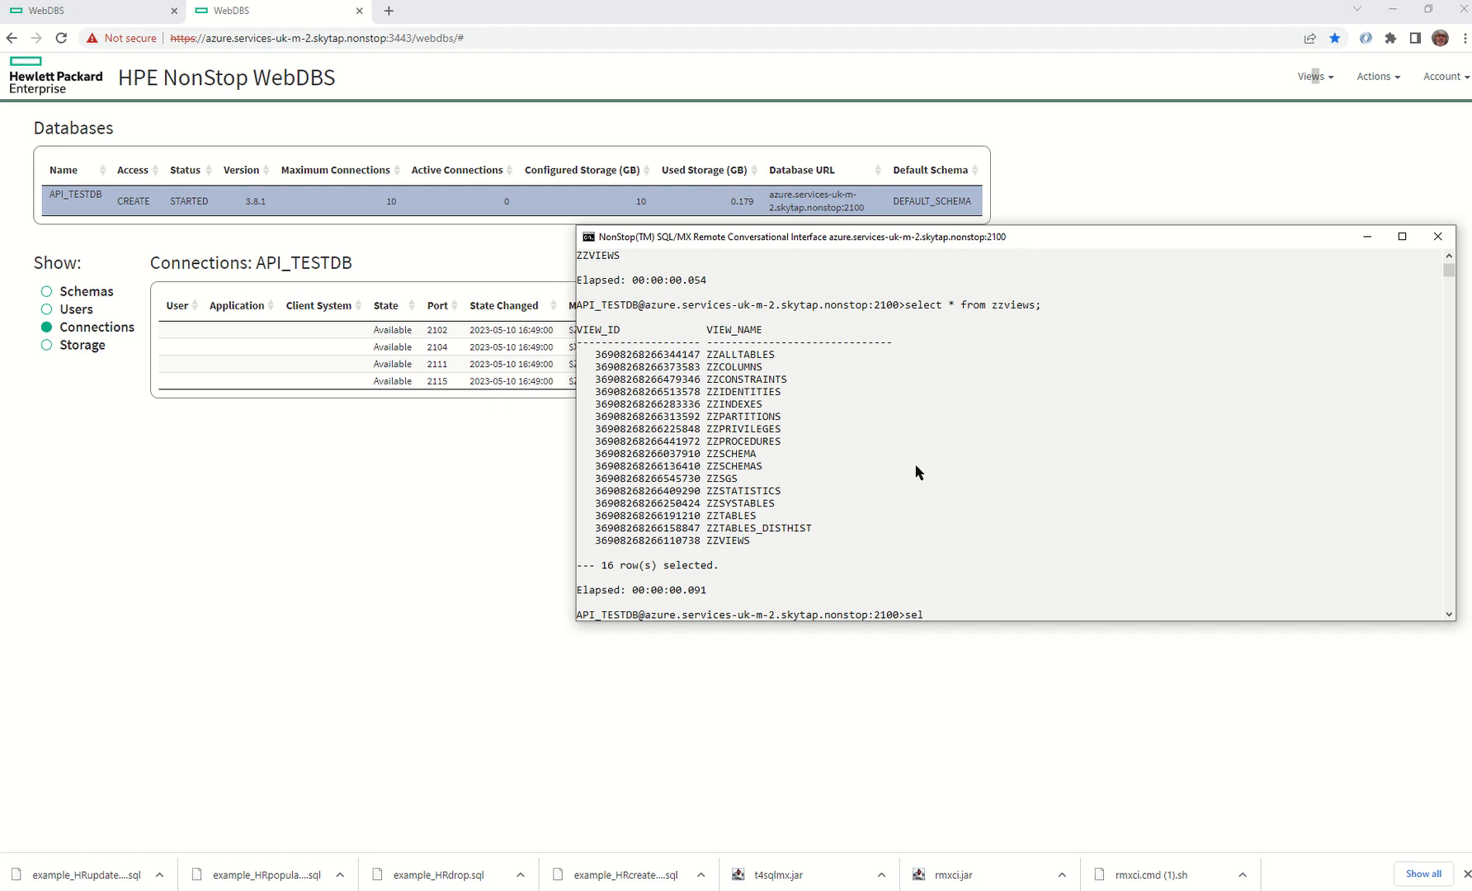
{"action": "type", "text": "ect * from zzsystables;"}
{"action": "key", "text": "Return"}
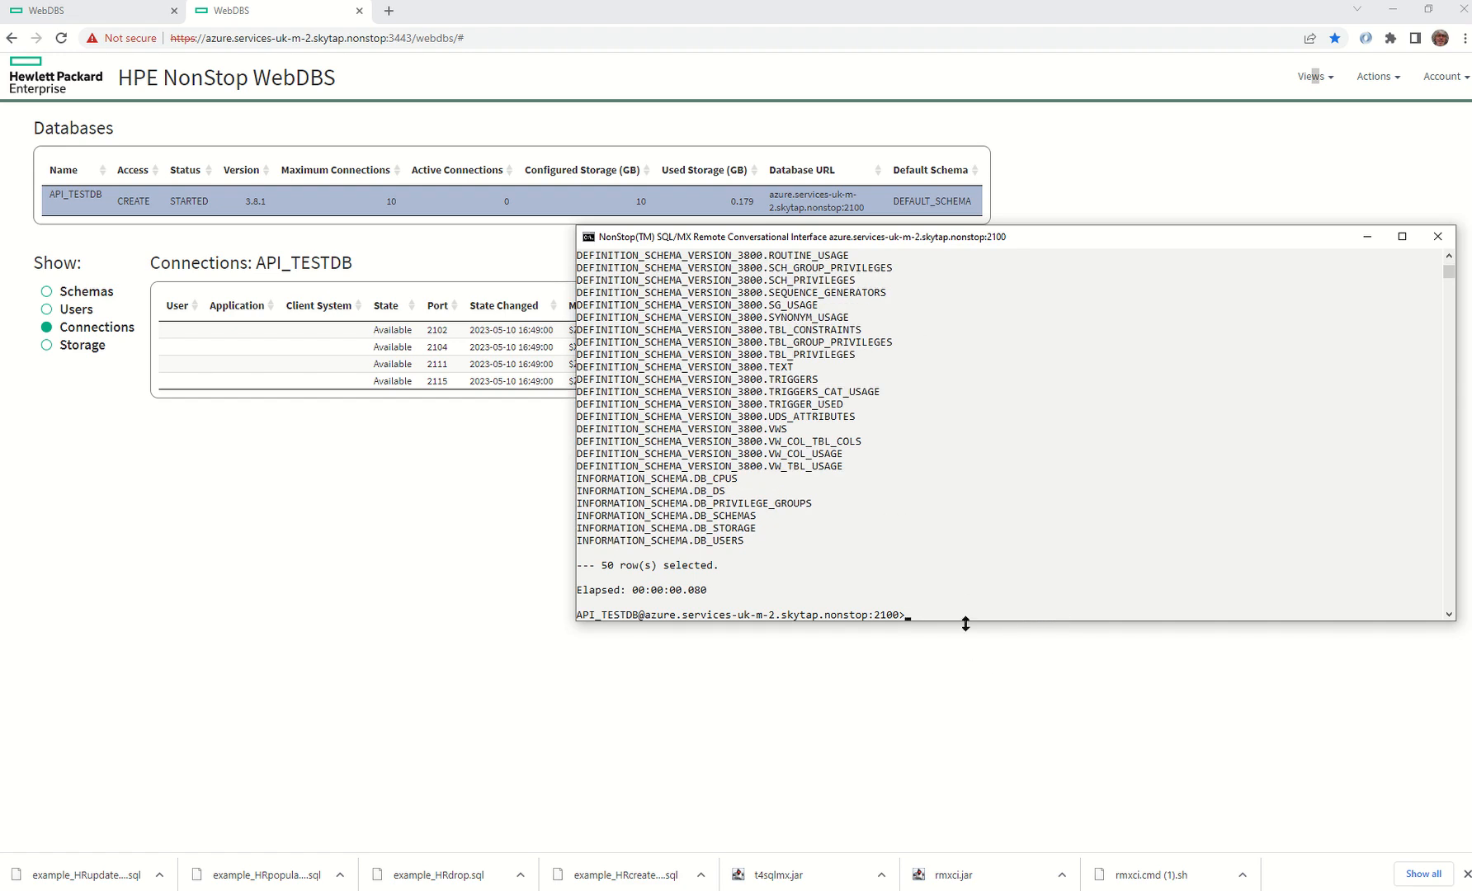
{"action": "left_click_drag", "start_coordinate": [960, 623], "coordinate": [981, 838]}
{"action": "scroll", "coordinate": [880, 639], "scroll_direction": "up", "scroll_amount": 4}
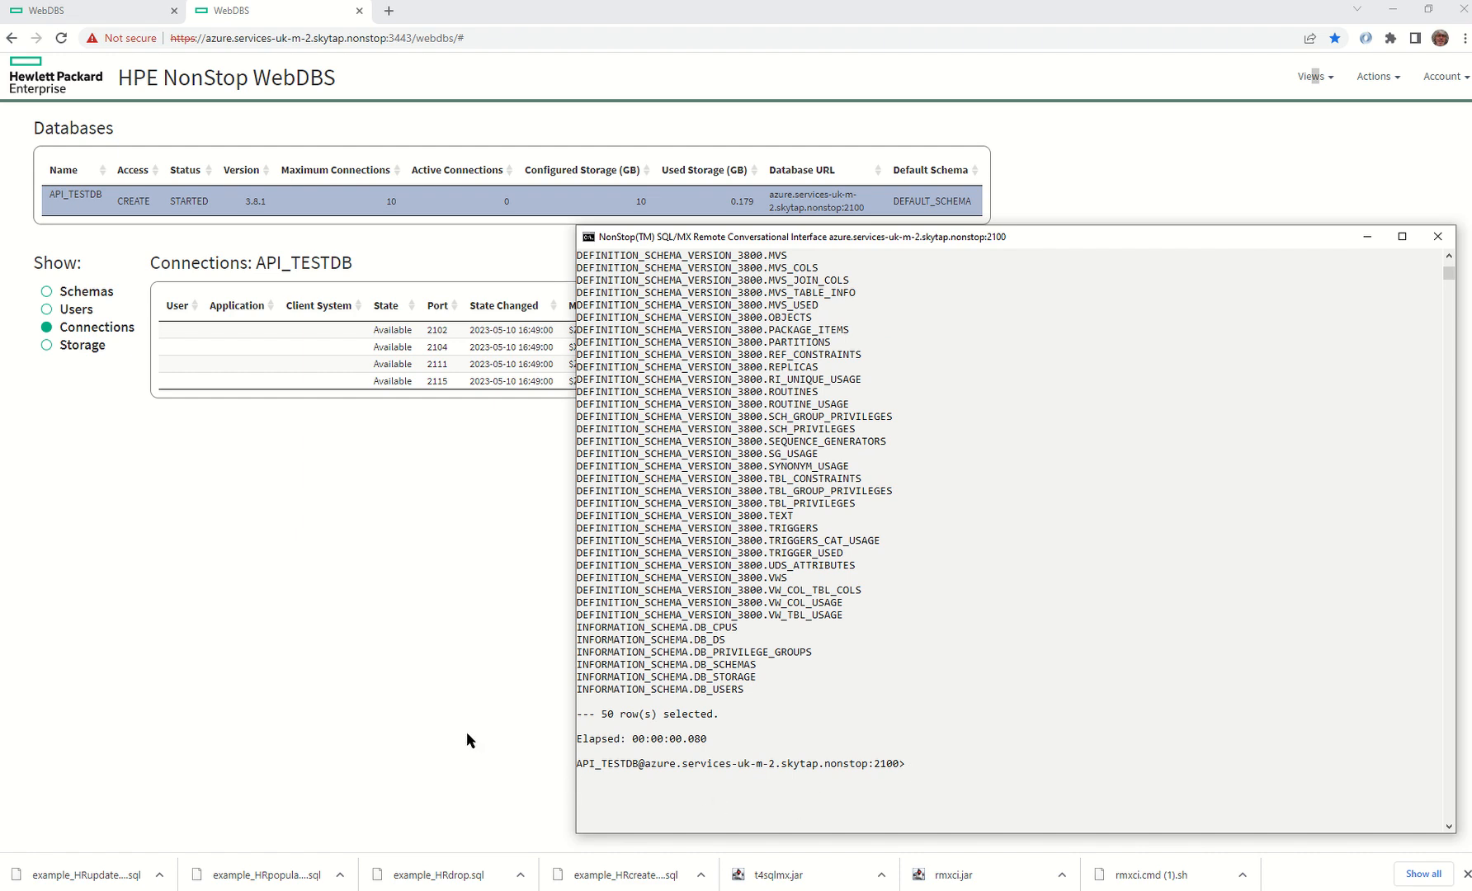
Return to WebDBS in the browser and refresh the database information to check the active connections.
{"action": "left_click", "coordinate": [431, 716]}
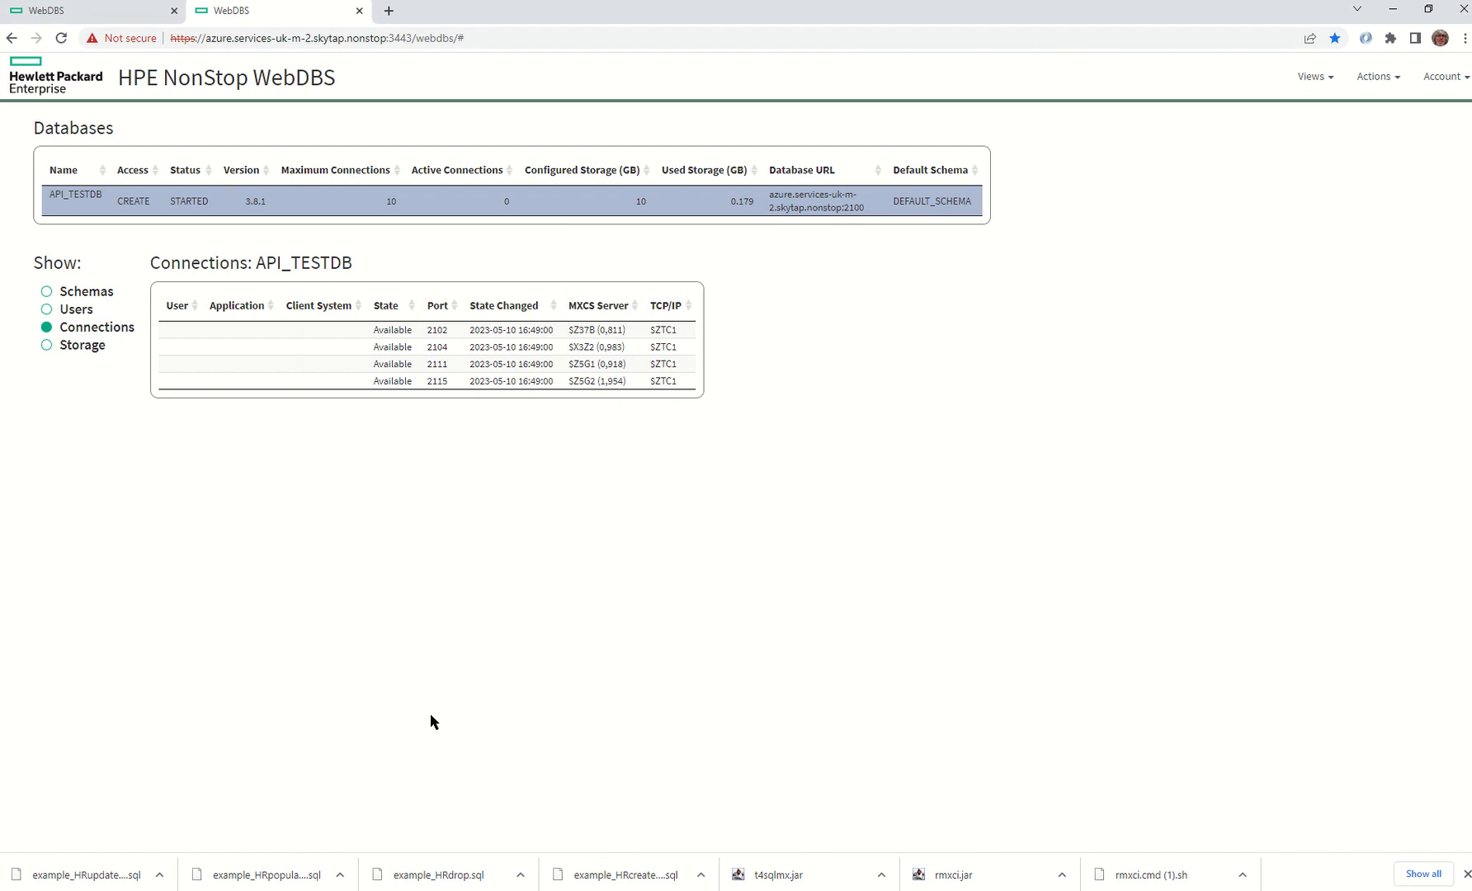
{"action": "left_click", "coordinate": [1375, 78]}
{"action": "left_click", "coordinate": [1331, 110]}
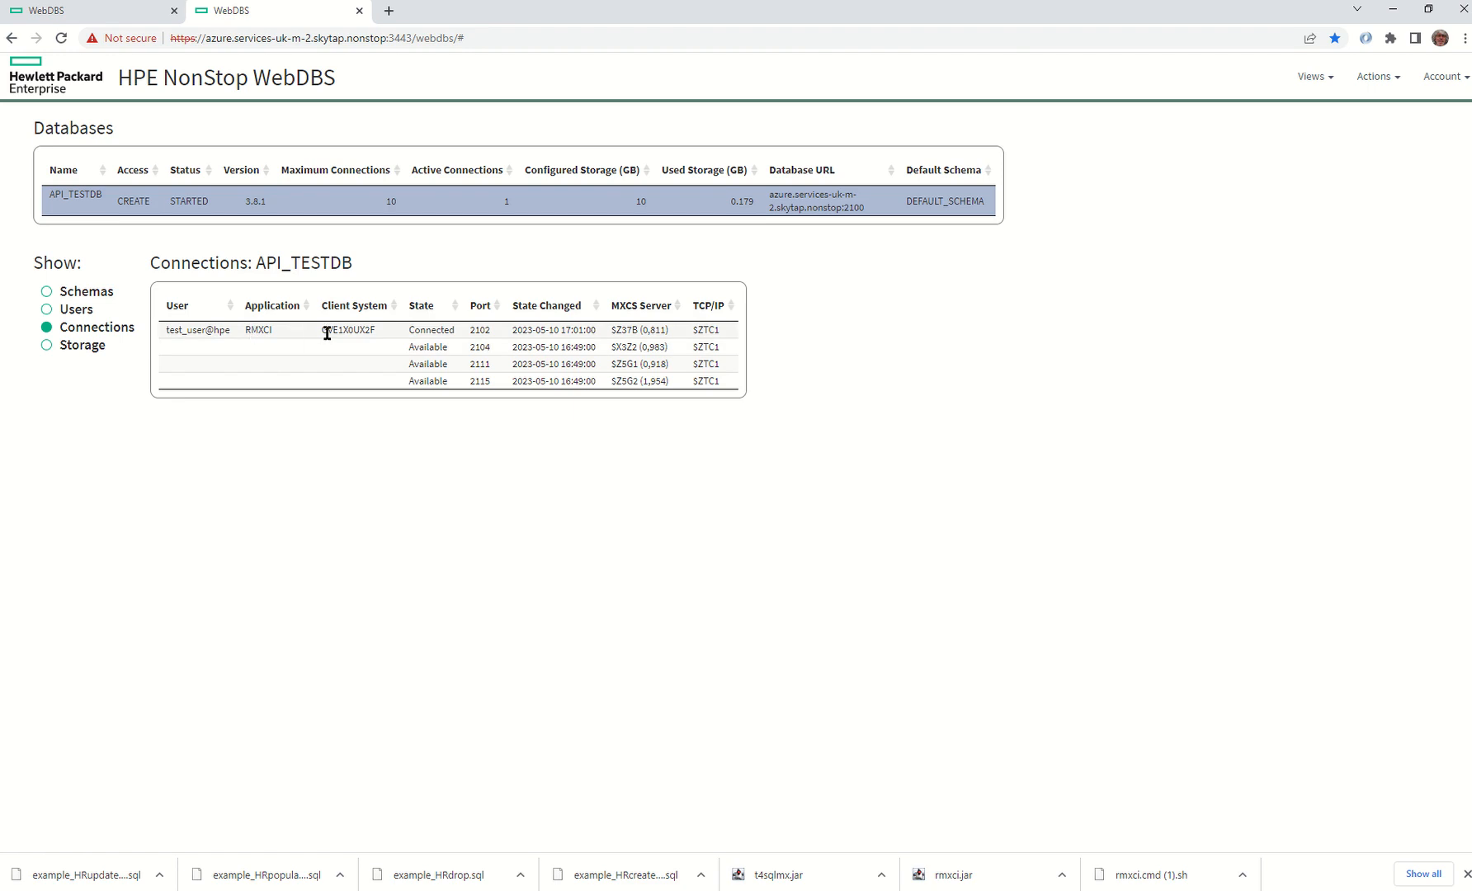
Switch back to the SQL/MX console and list the local directory's files with "lh dir".
{"action": "key", "text": "alt+Tab"}
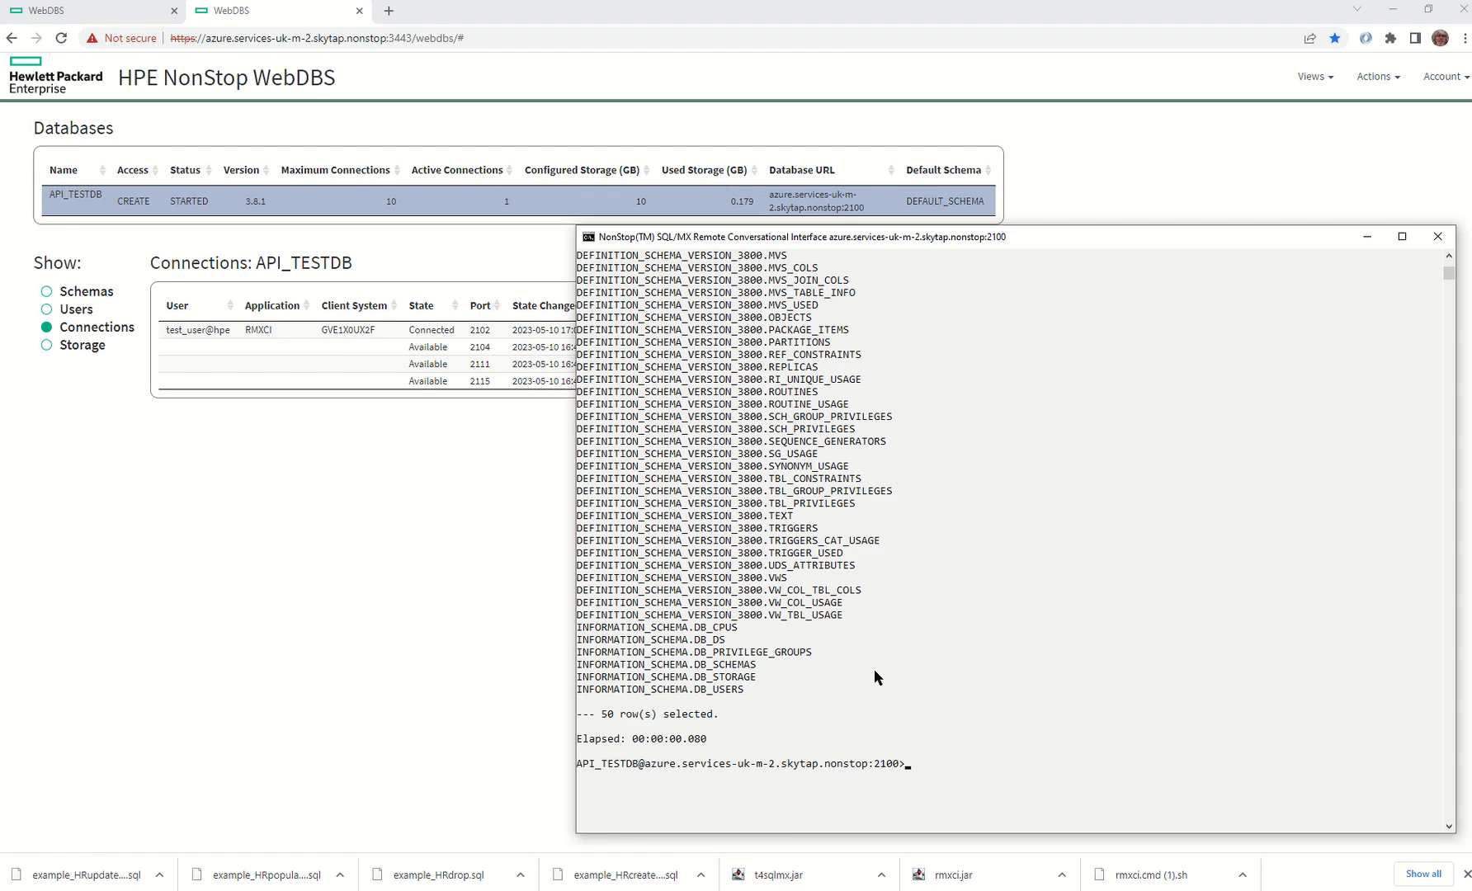
{"action": "type", "text": "lh dir"}
{"action": "key", "text": "Return"}
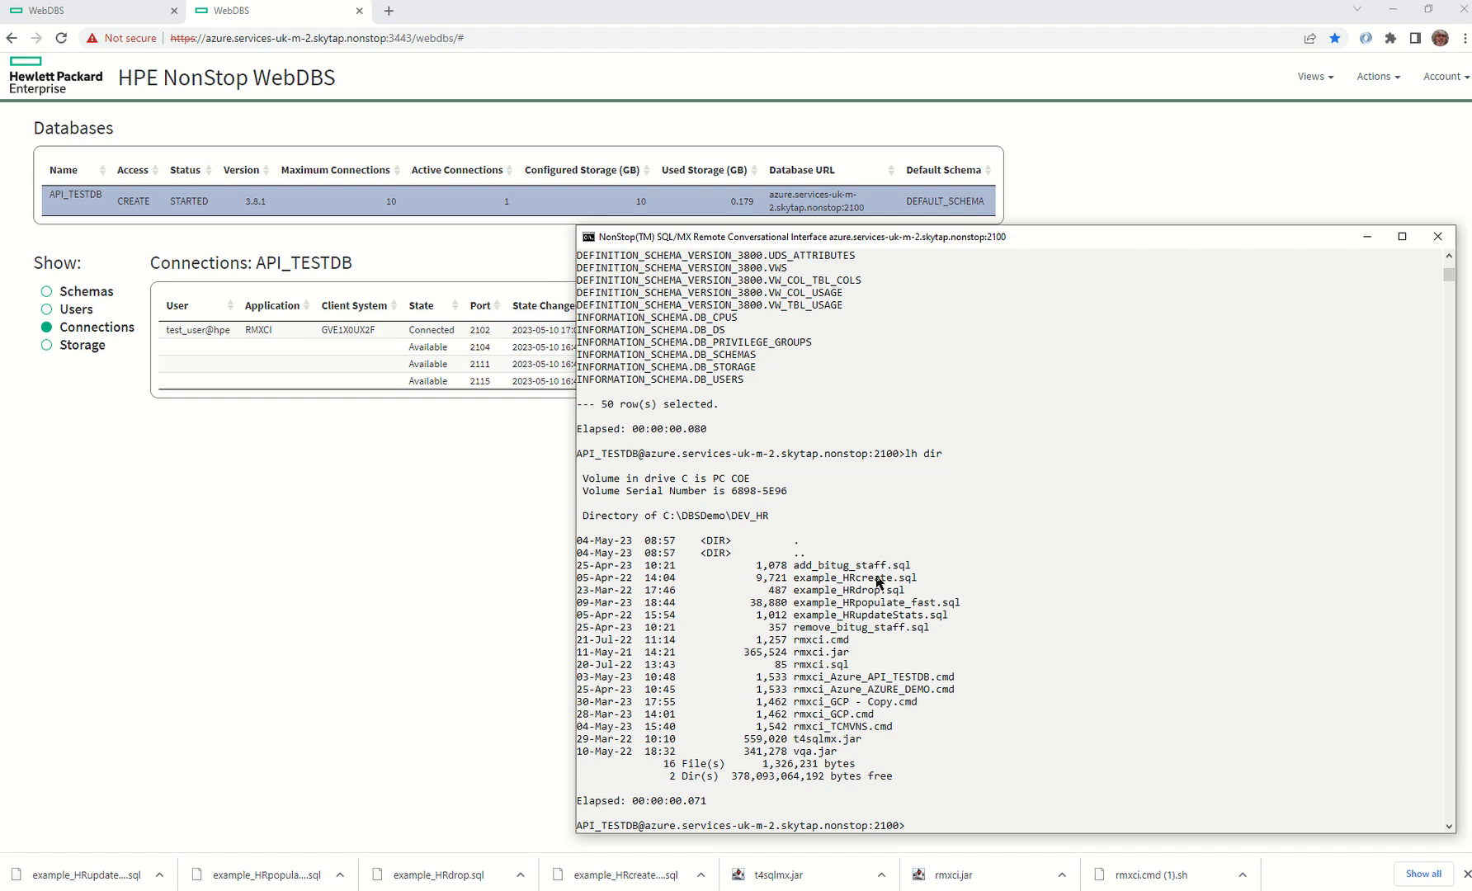
Run the example_HRcreate.sql script with the @ command to create the example HR tables and indexes.
{"action": "type", "text": "@"}
{"action": "double_click", "coordinate": [879, 581]}
{"action": "right_click", "coordinate": [879, 582]}
{"action": "right_click", "coordinate": [879, 582]}
{"action": "key", "text": "Return"}
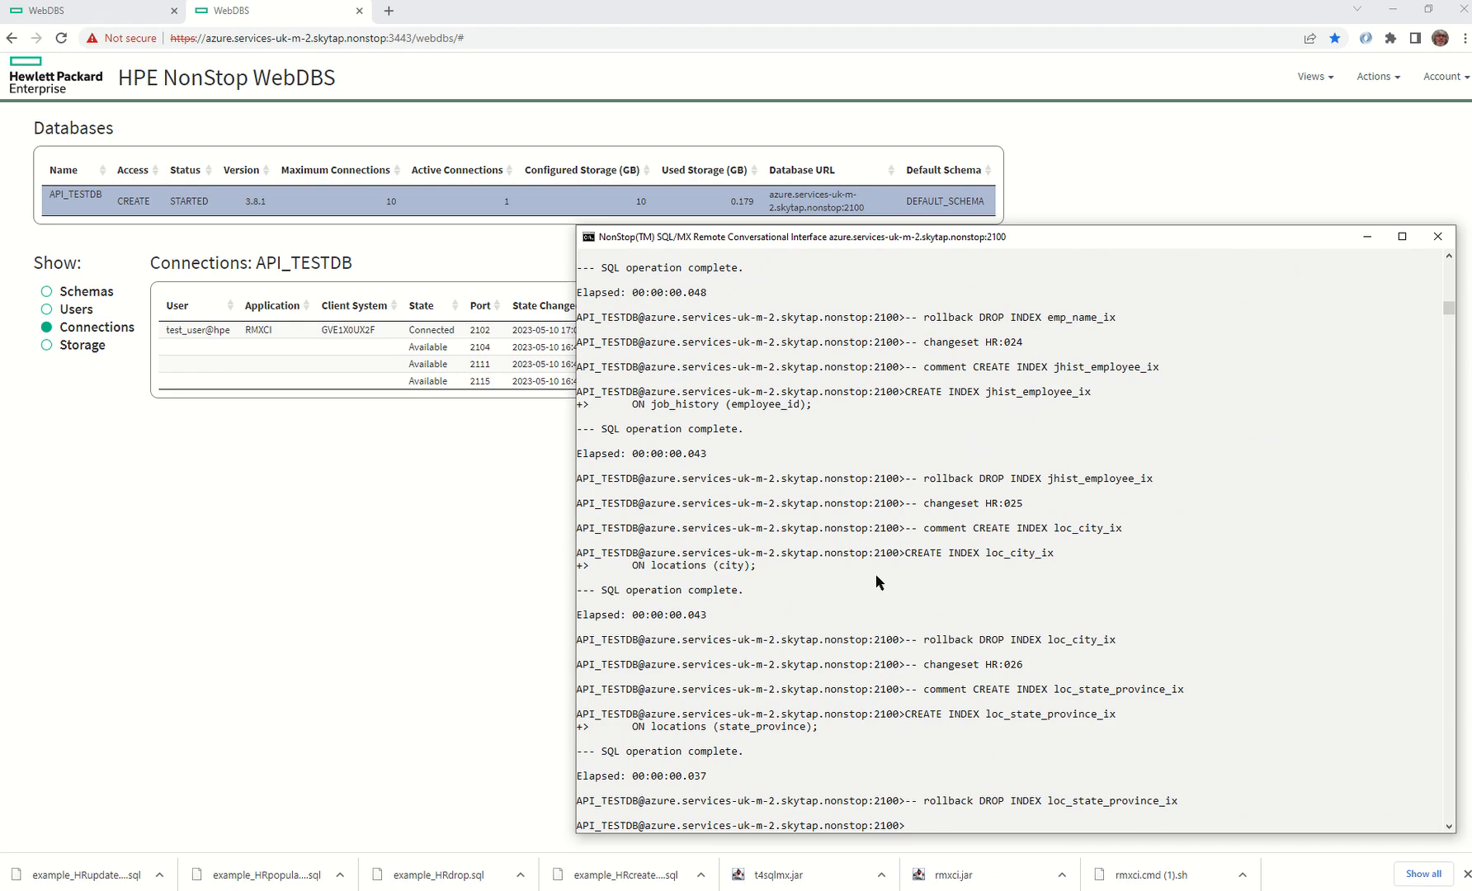
Check the tables created by the HR script with "show tables;".
{"action": "type", "text": "show tables;"}
{"action": "key", "text": "Return"}
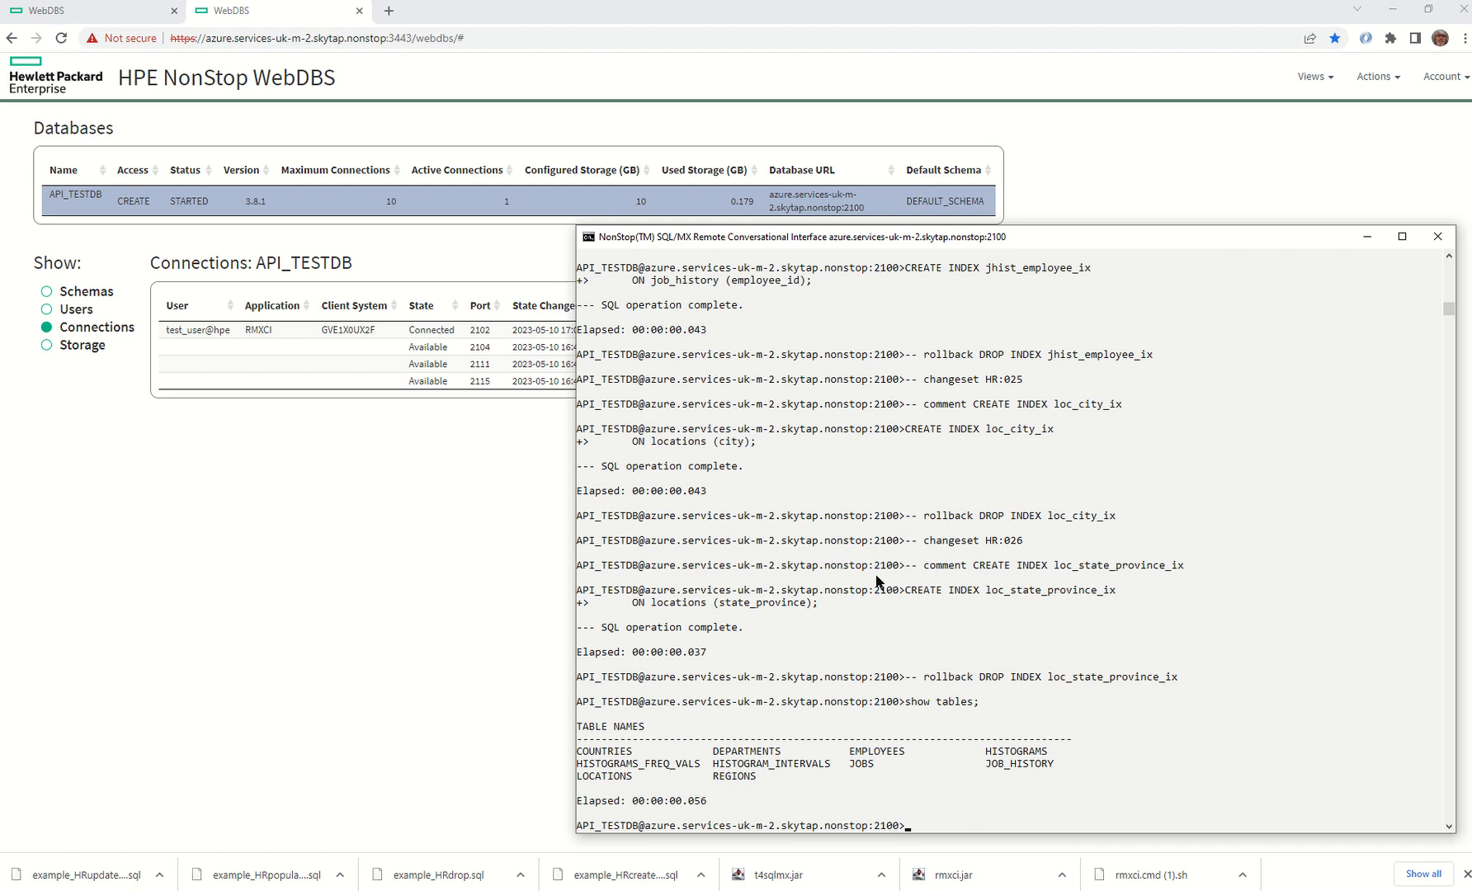
List the local directory's files again with "lh dir".
{"action": "key", "text": "Up"}
{"action": "key", "text": "Up"}
{"action": "key", "text": "Up"}
{"action": "key", "text": "Return"}
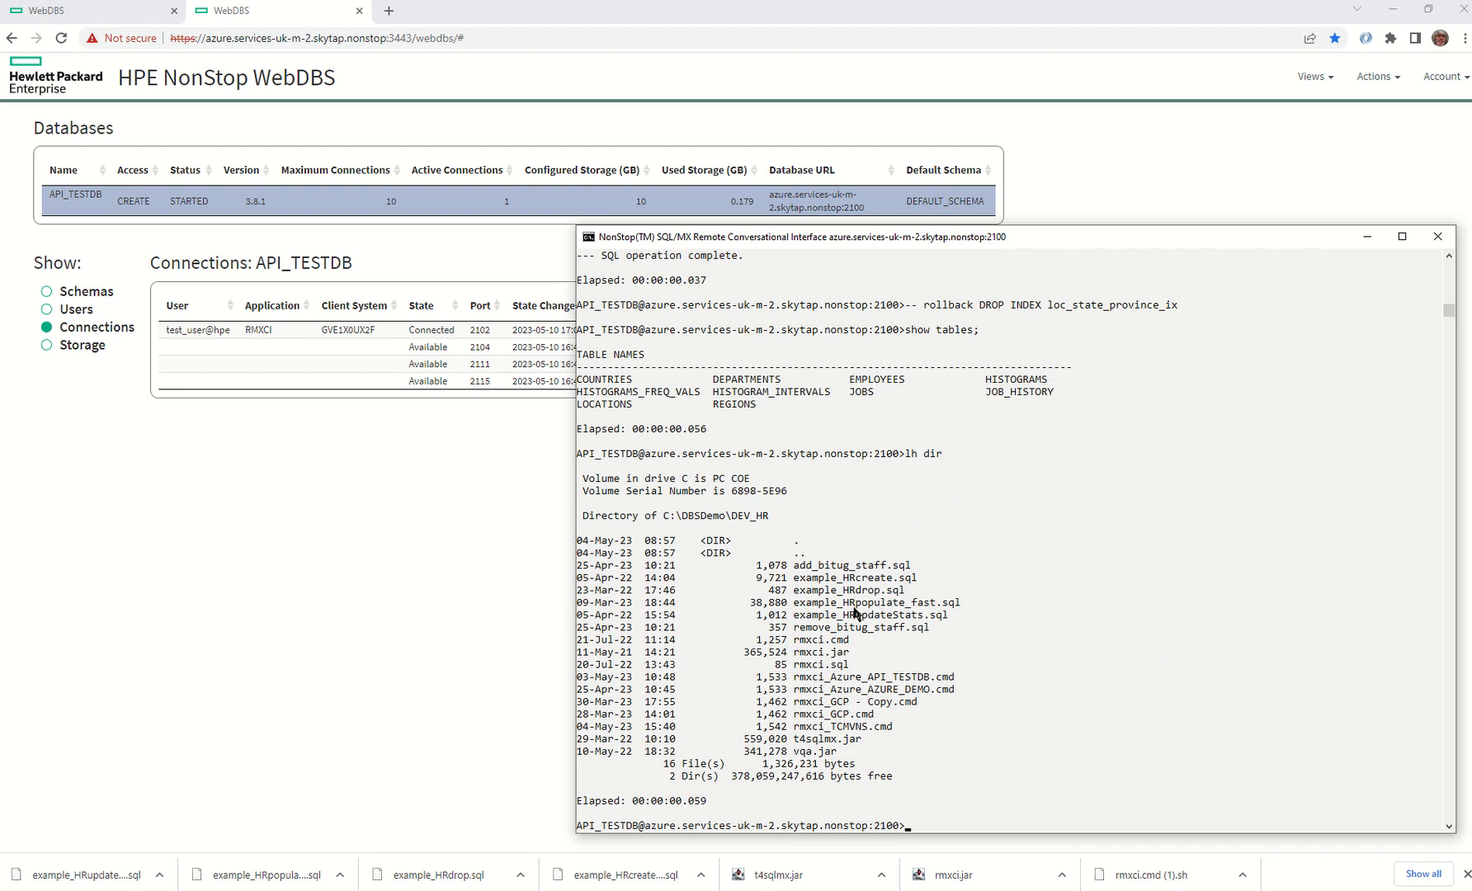
Run the example_HRpopulate_fast.sql script with the @ command to load data into the HR tables.
{"action": "double_click", "coordinate": [853, 603]}
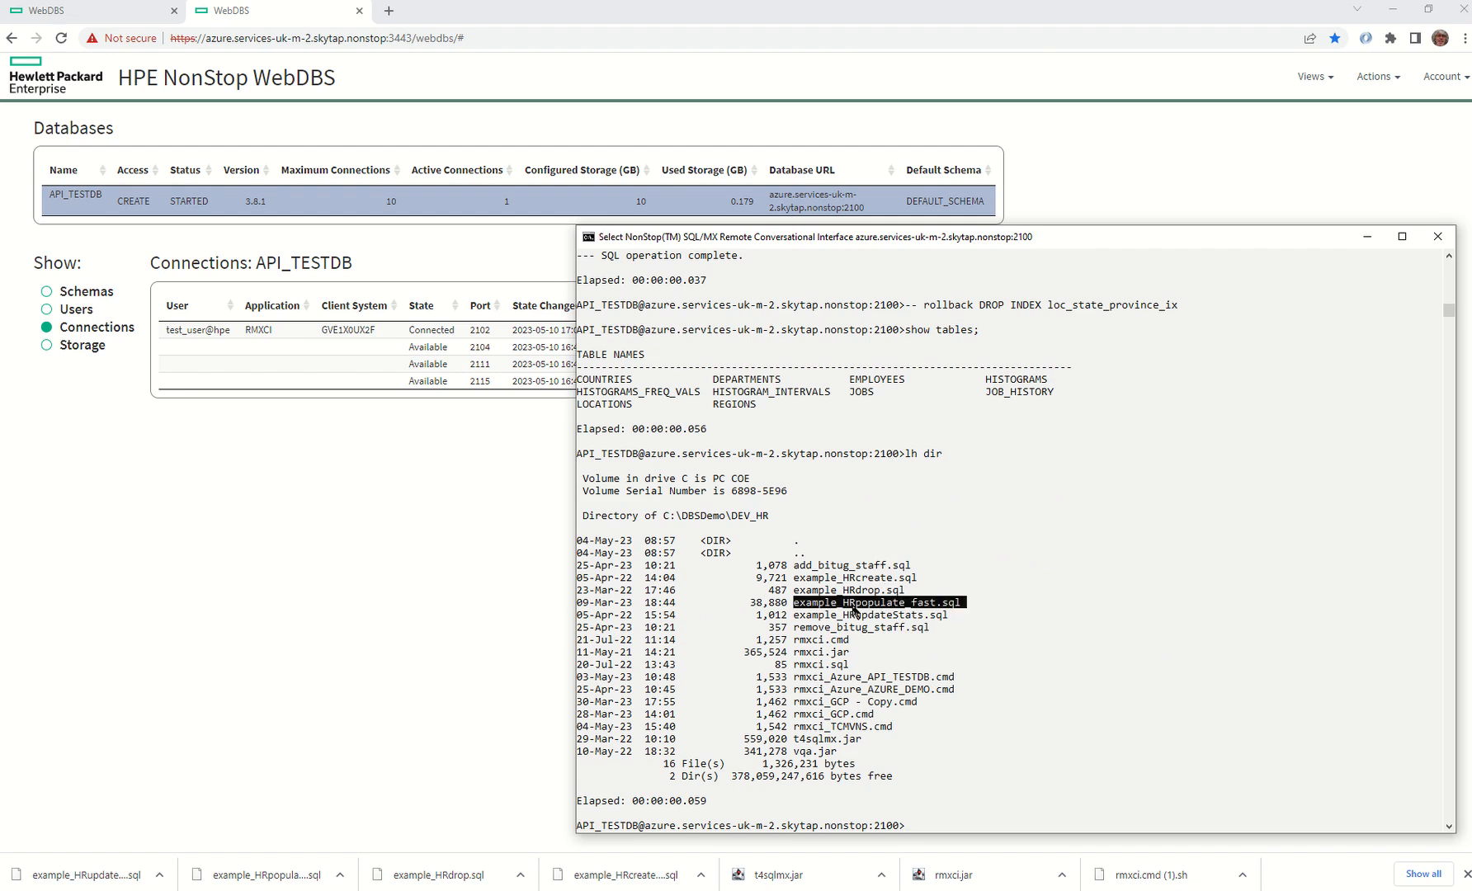
{"action": "right_click", "coordinate": [854, 606]}
{"action": "type", "text": "@"}
{"action": "right_click", "coordinate": [966, 571]}
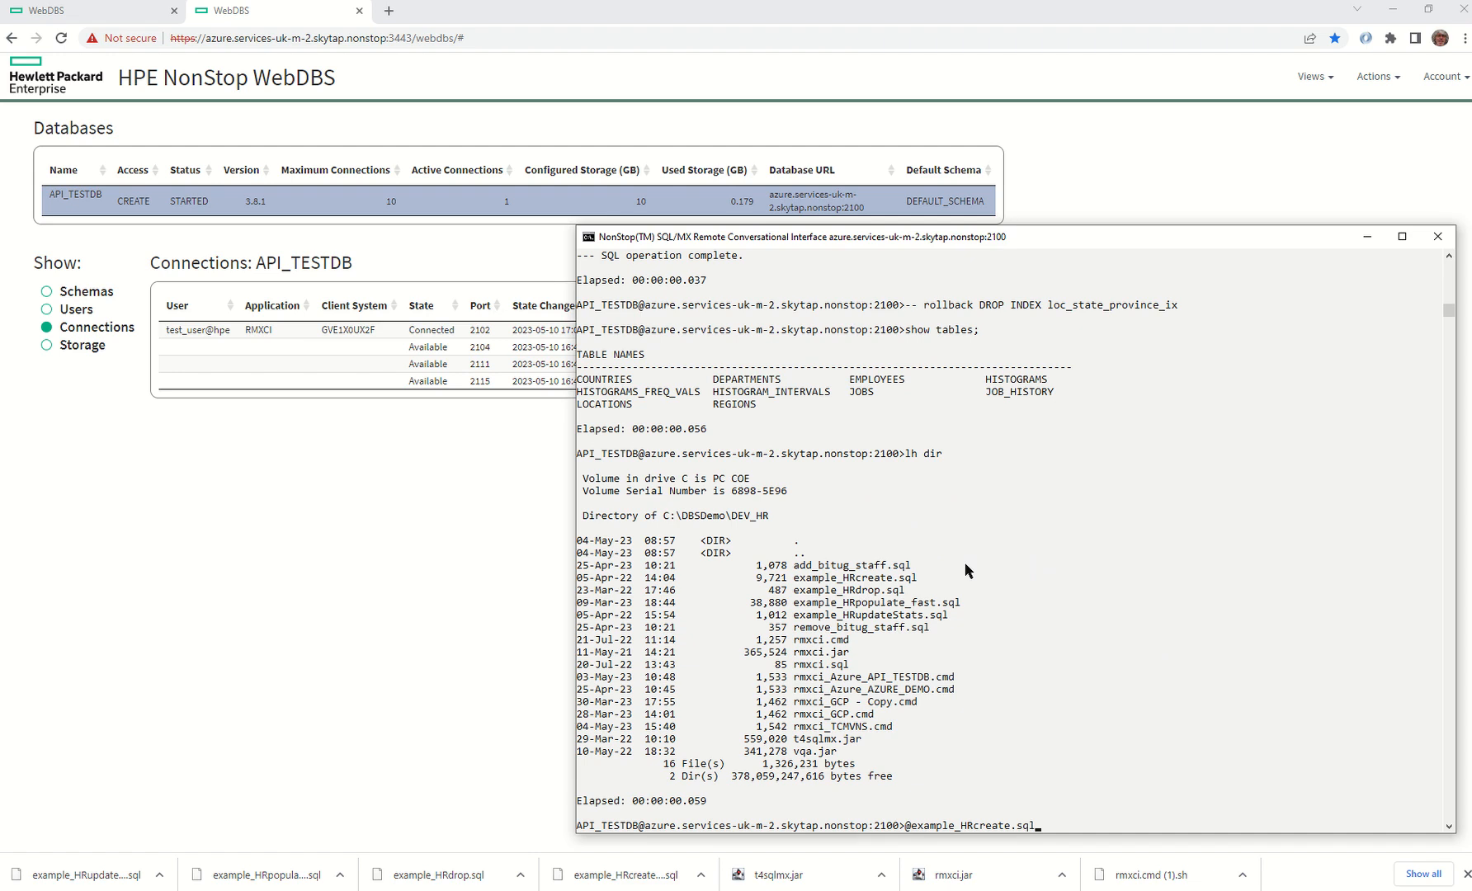
{"action": "key", "text": "BackSpace"}
{"action": "key", "text": "BackSpace"}
{"action": "key", "text": "BackSpace"}
{"action": "key", "text": "BackSpace"}
{"action": "key", "text": "BackSpace"}
{"action": "key", "text": "BackSpace"}
{"action": "key", "text": "BackSpace"}
{"action": "key", "text": "BackSpace"}
{"action": "key", "text": "BackSpace"}
{"action": "key", "text": "BackSpace"}
{"action": "key", "text": "BackSpace"}
{"action": "key", "text": "BackSpace"}
{"action": "key", "text": "BackSpace"}
{"action": "key", "text": "BackSpace"}
{"action": "key", "text": "BackSpace"}
{"action": "key", "text": "BackSpace"}
{"action": "key", "text": "BackSpace"}
{"action": "key", "text": "BackSpace"}
{"action": "key", "text": "BackSpace"}
{"action": "left_click_drag", "start_coordinate": [796, 604], "coordinate": [961, 606]}
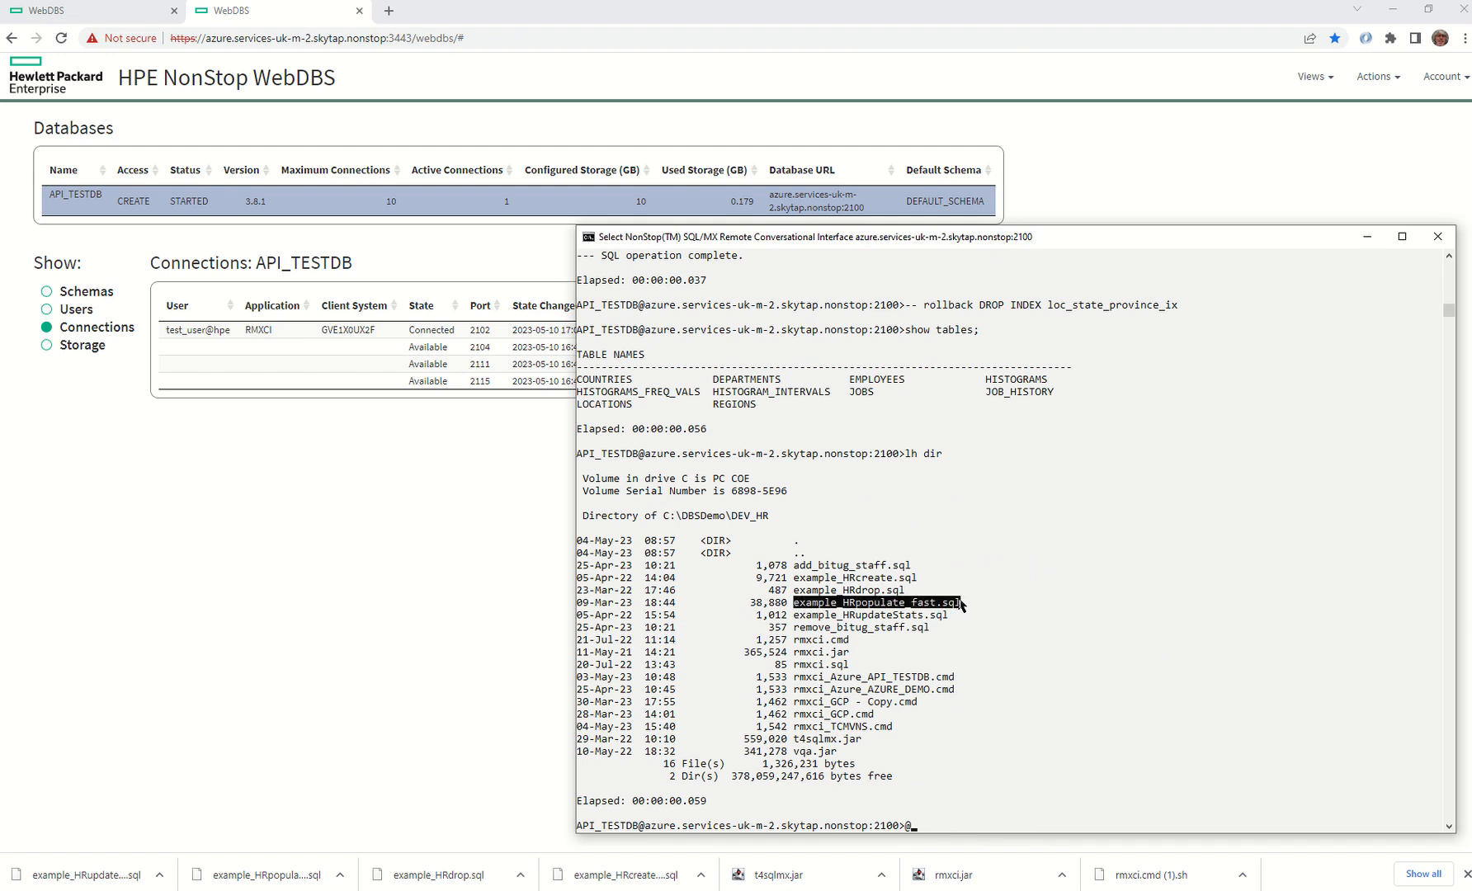
{"action": "right_click", "coordinate": [962, 605]}
{"action": "right_click", "coordinate": [1015, 595]}
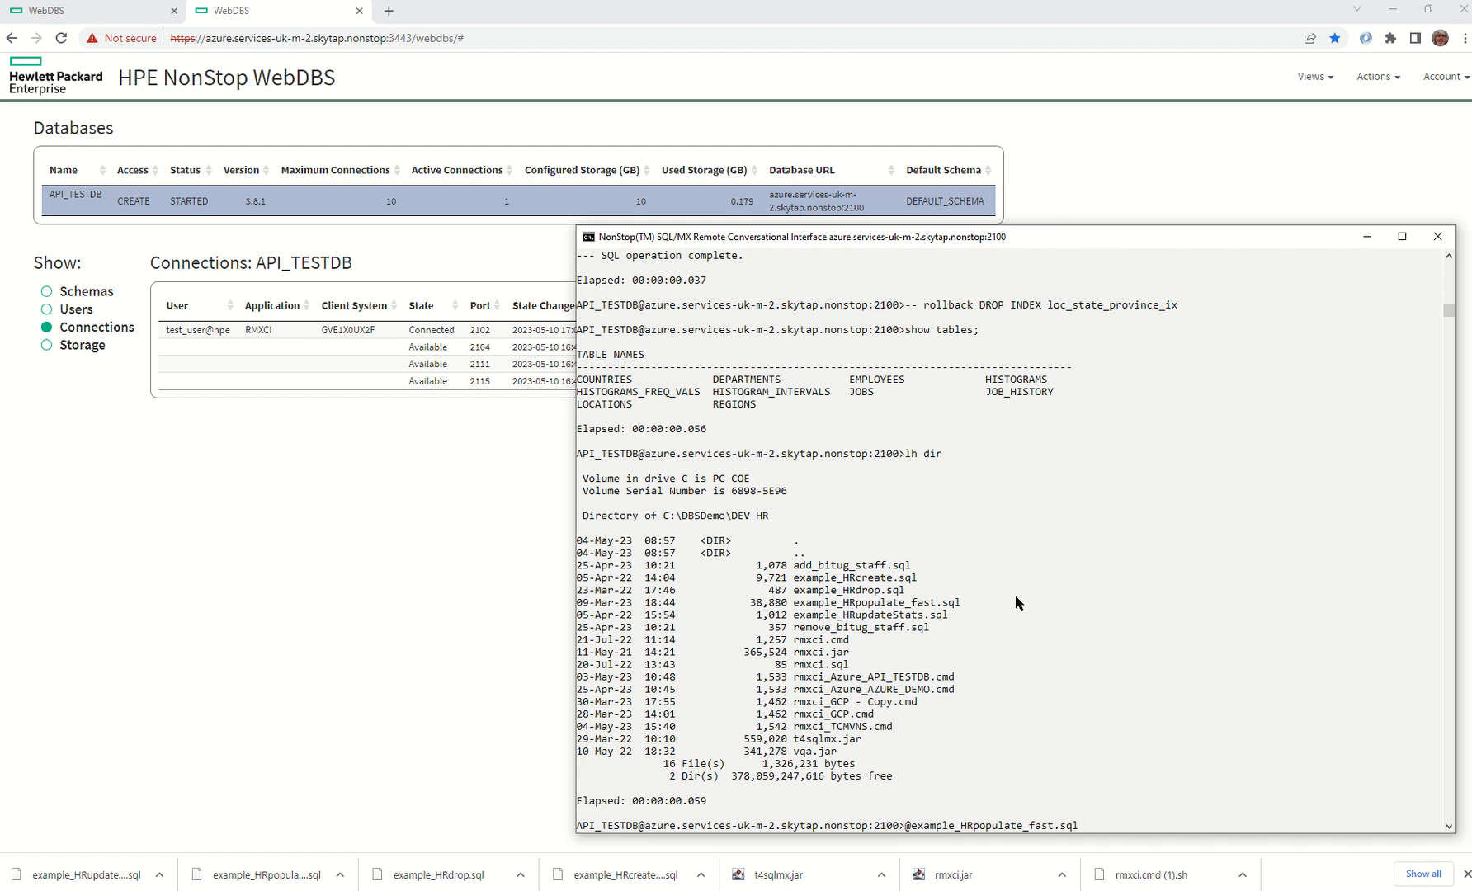
{"action": "key", "text": "Return"}
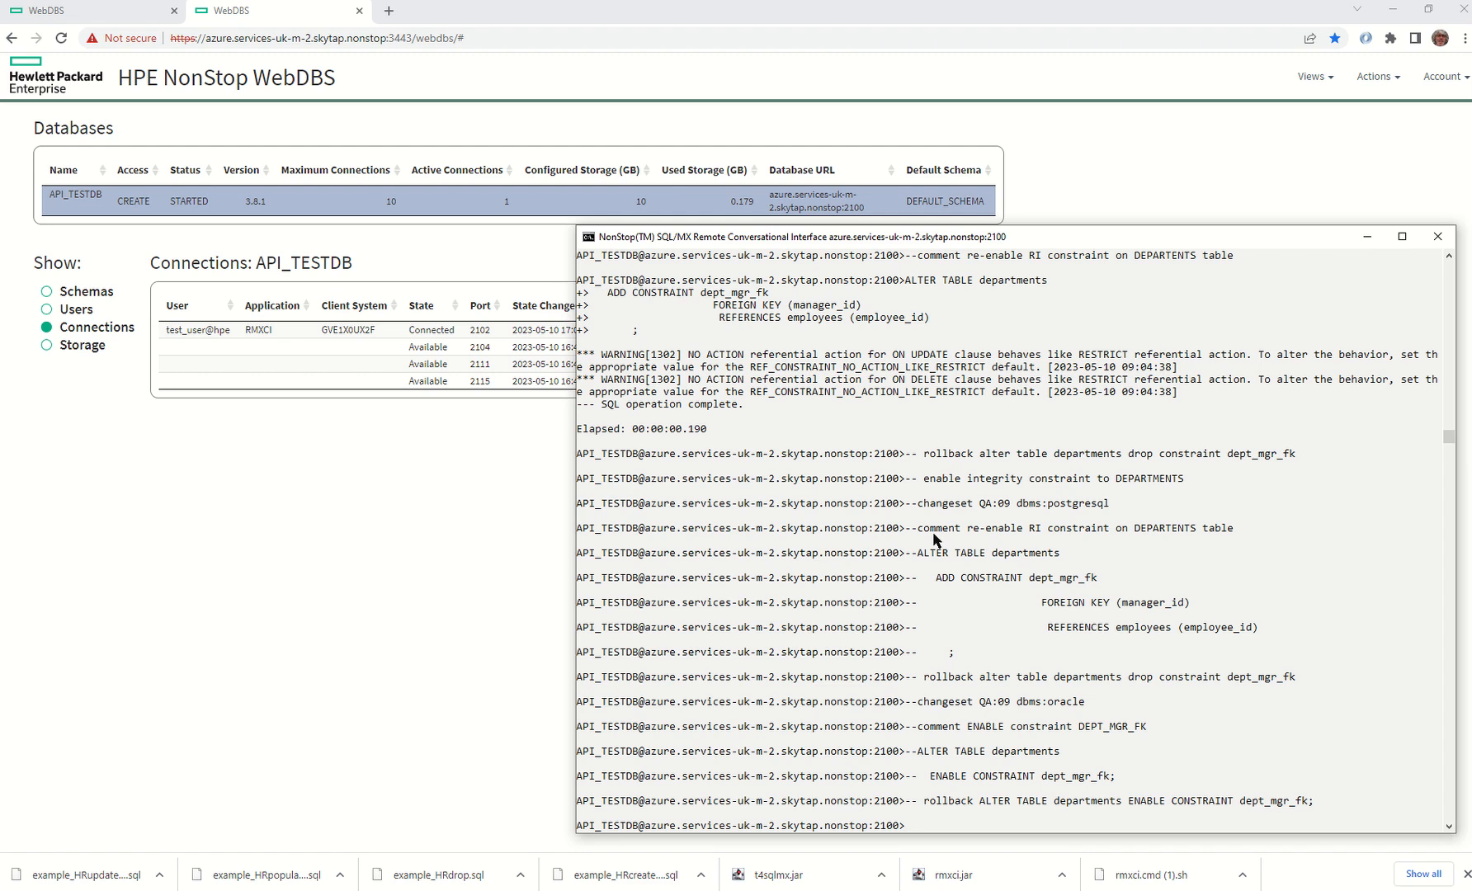
Count the rows in the employees table with "select count(*) from employees ;".
{"action": "type", "text": "s"}
{"action": "type", "text": "elect count(*) from emplo"}
{"action": "type", "text": "ee"}
{"action": "key", "text": "BackSpace"}
{"action": "key", "text": "BackSpace"}
{"action": "type", "text": "yees "}
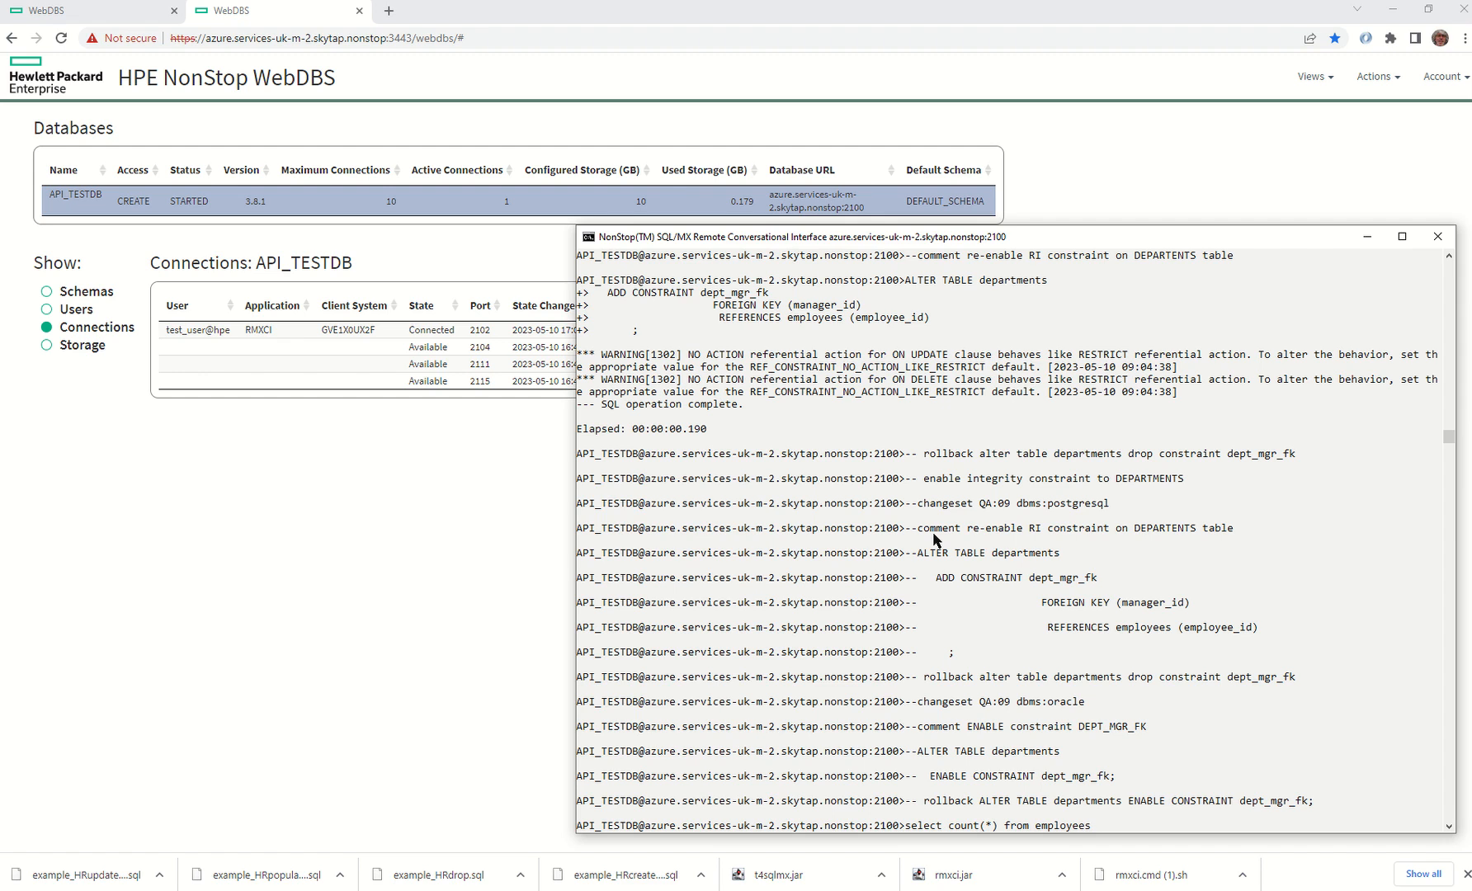
{"action": "type", "text": ";"}
{"action": "key", "text": "Return"}
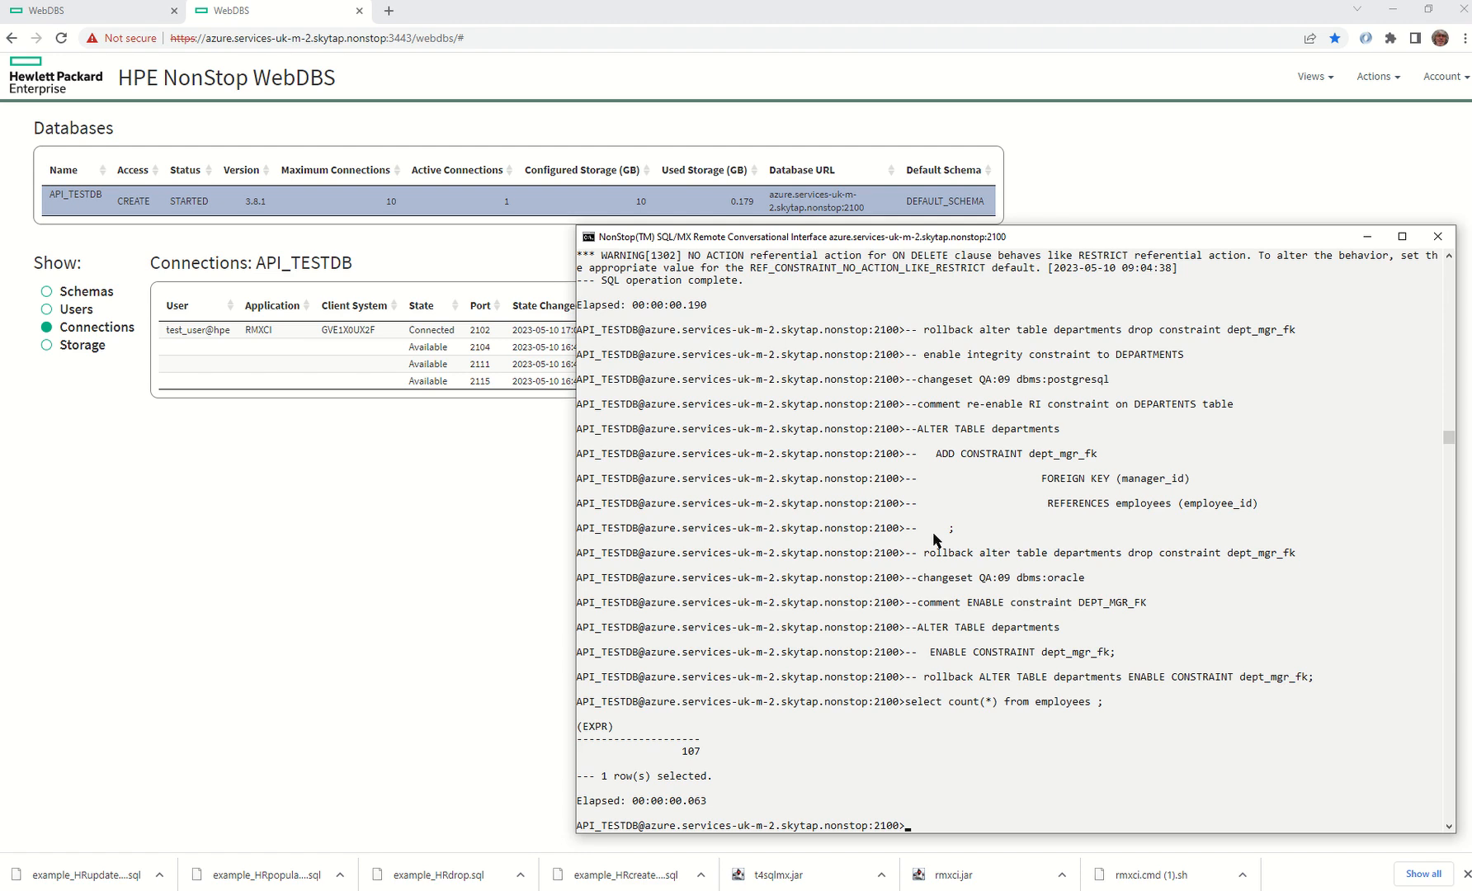
List the directory with "lh dir" and run example_HRupdateStats.sql with the @ command to update the table statistics.
{"action": "type", "text": "lh dir"}
{"action": "key", "text": "Return"}
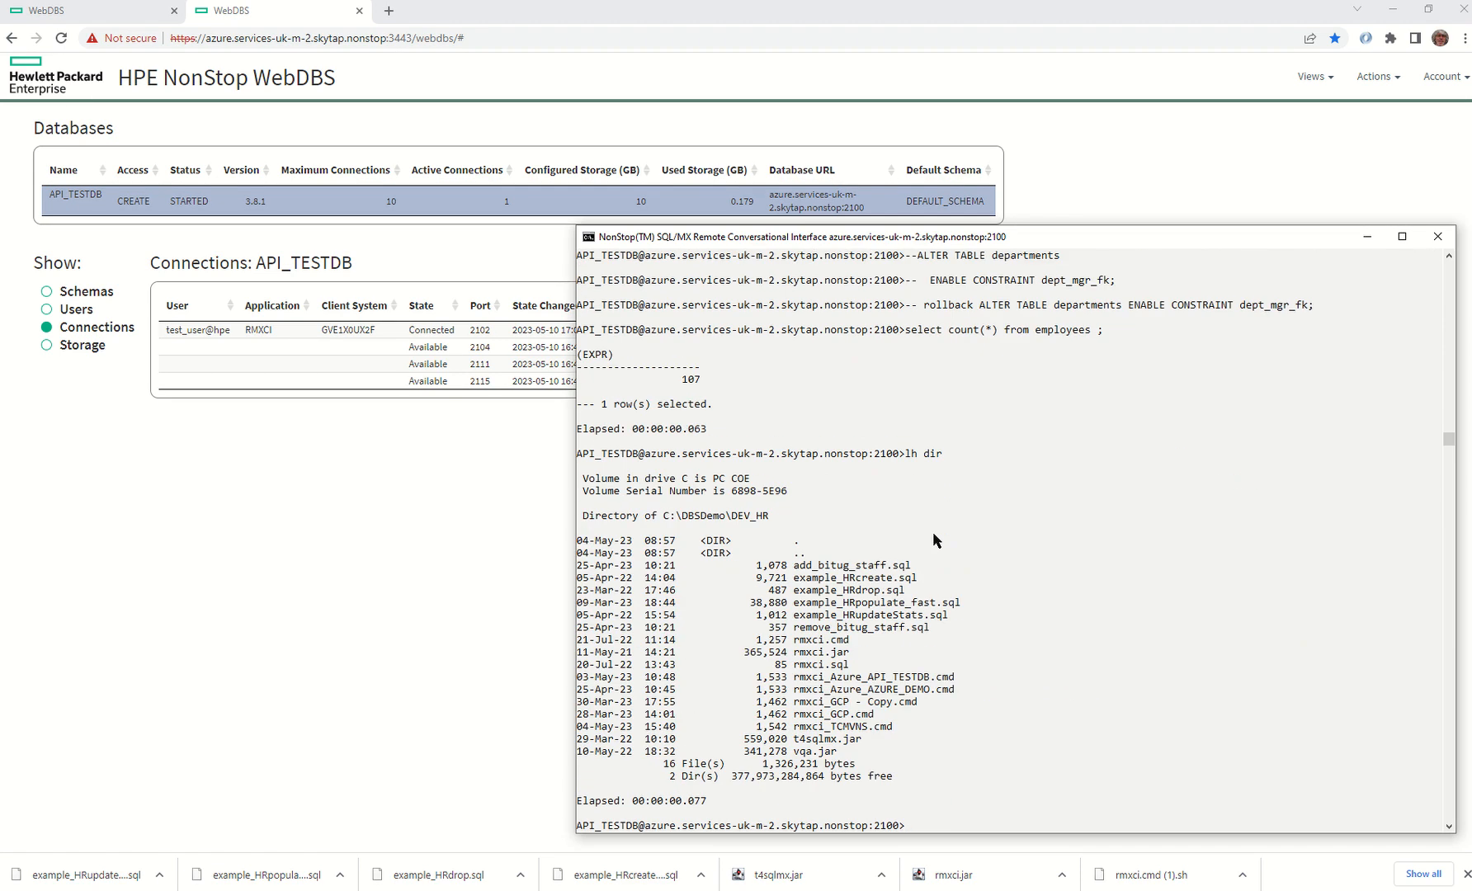
{"action": "type", "text": "@"}
{"action": "left_click_drag", "start_coordinate": [794, 617], "coordinate": [969, 620]}
{"action": "right_click", "coordinate": [967, 615]}
{"action": "right_click", "coordinate": [982, 601]}
{"action": "key", "text": "Return"}
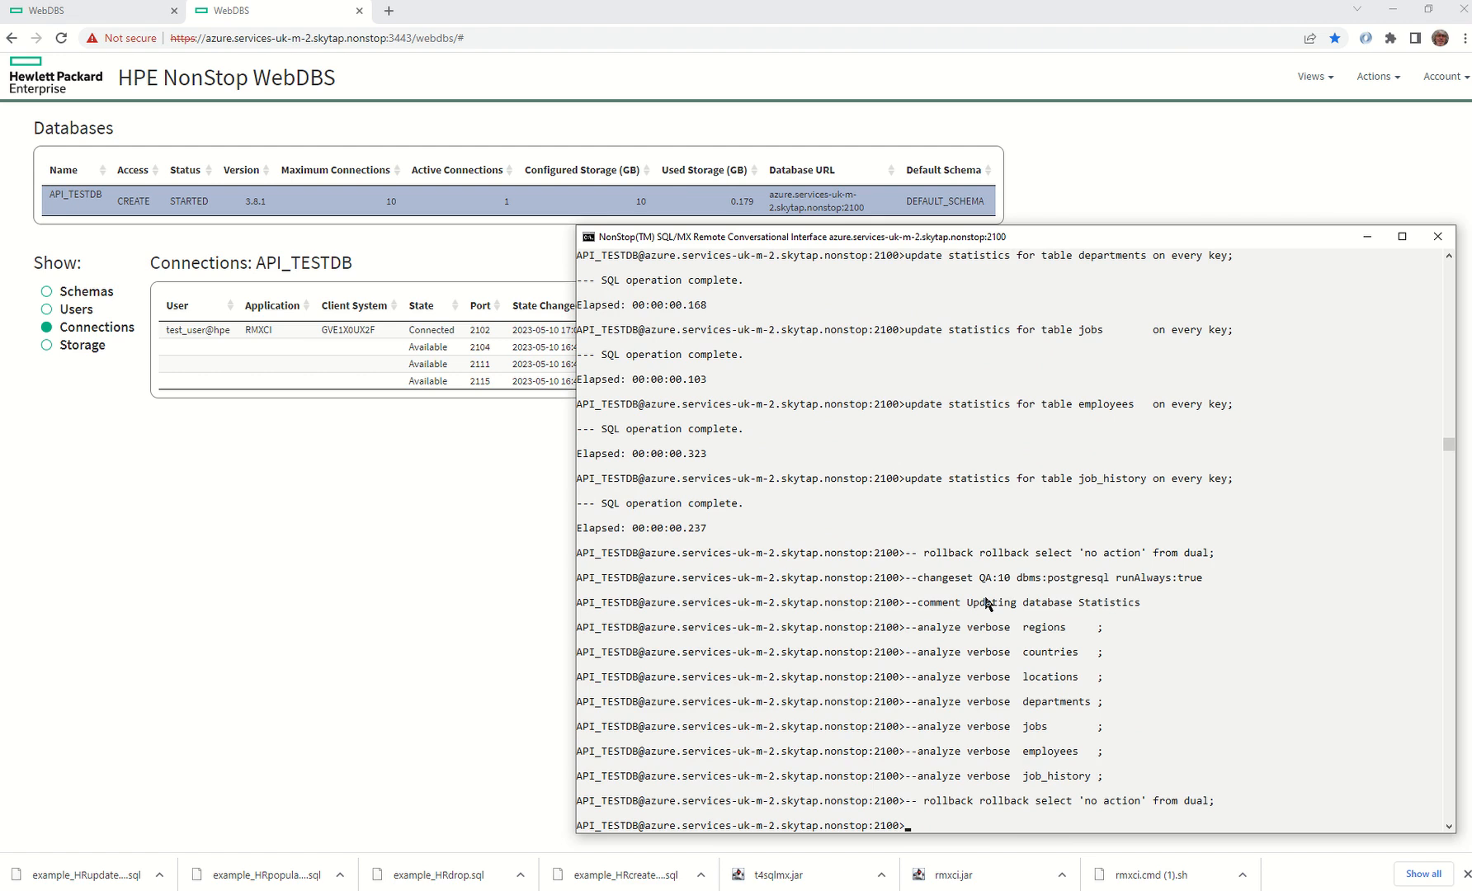
Query the statistics with "select table_name, stats_date, stats_rowcount , blocksize from zztables;".
{"action": "type", "text": "select table_name, stats_date"}
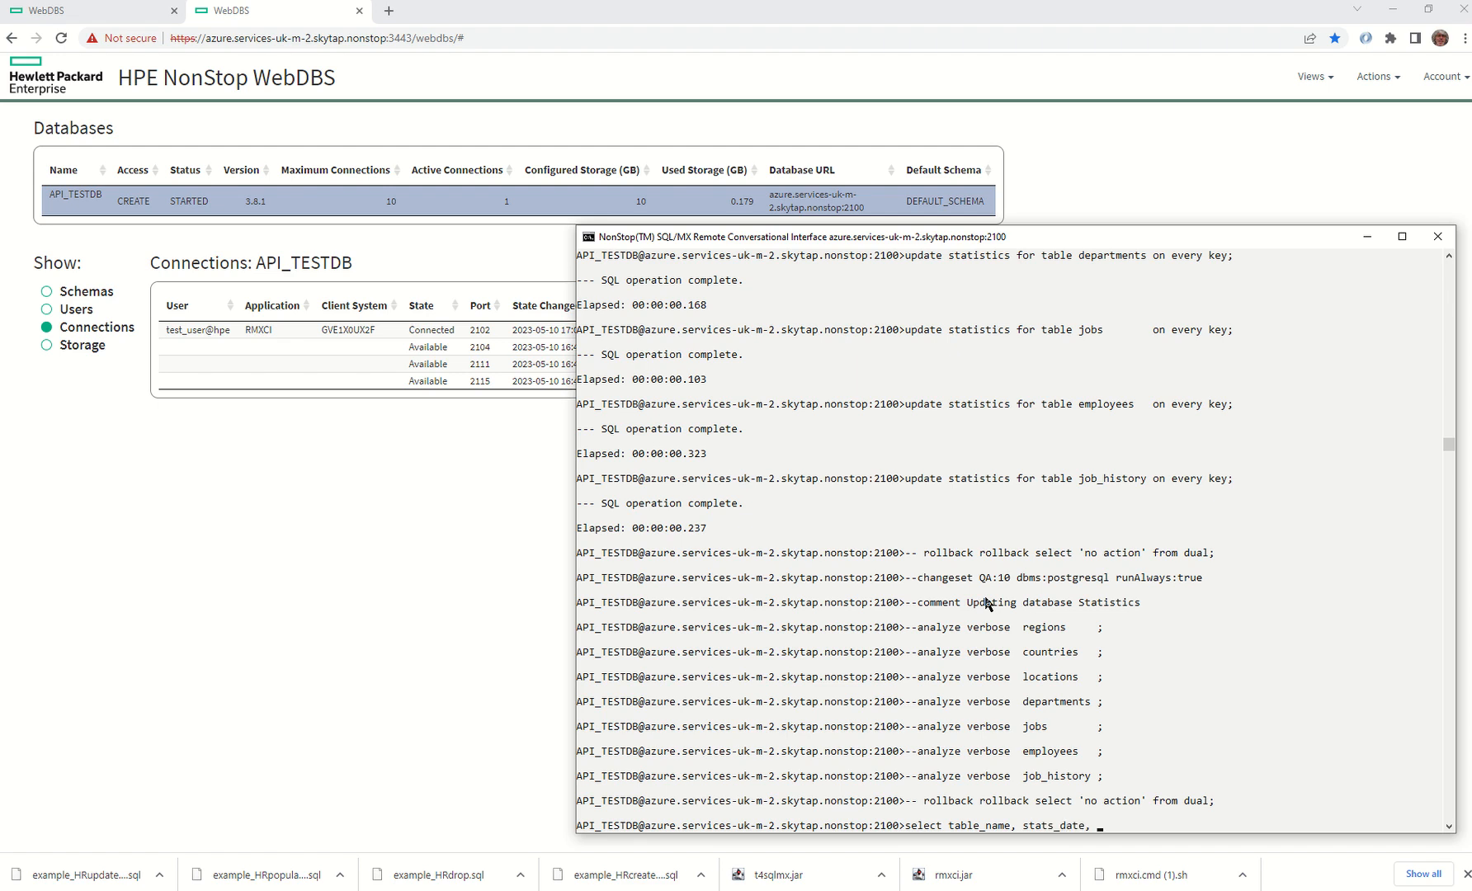
{"action": "type", "text": ", stats_rowcount , blocksize from zztables;"}
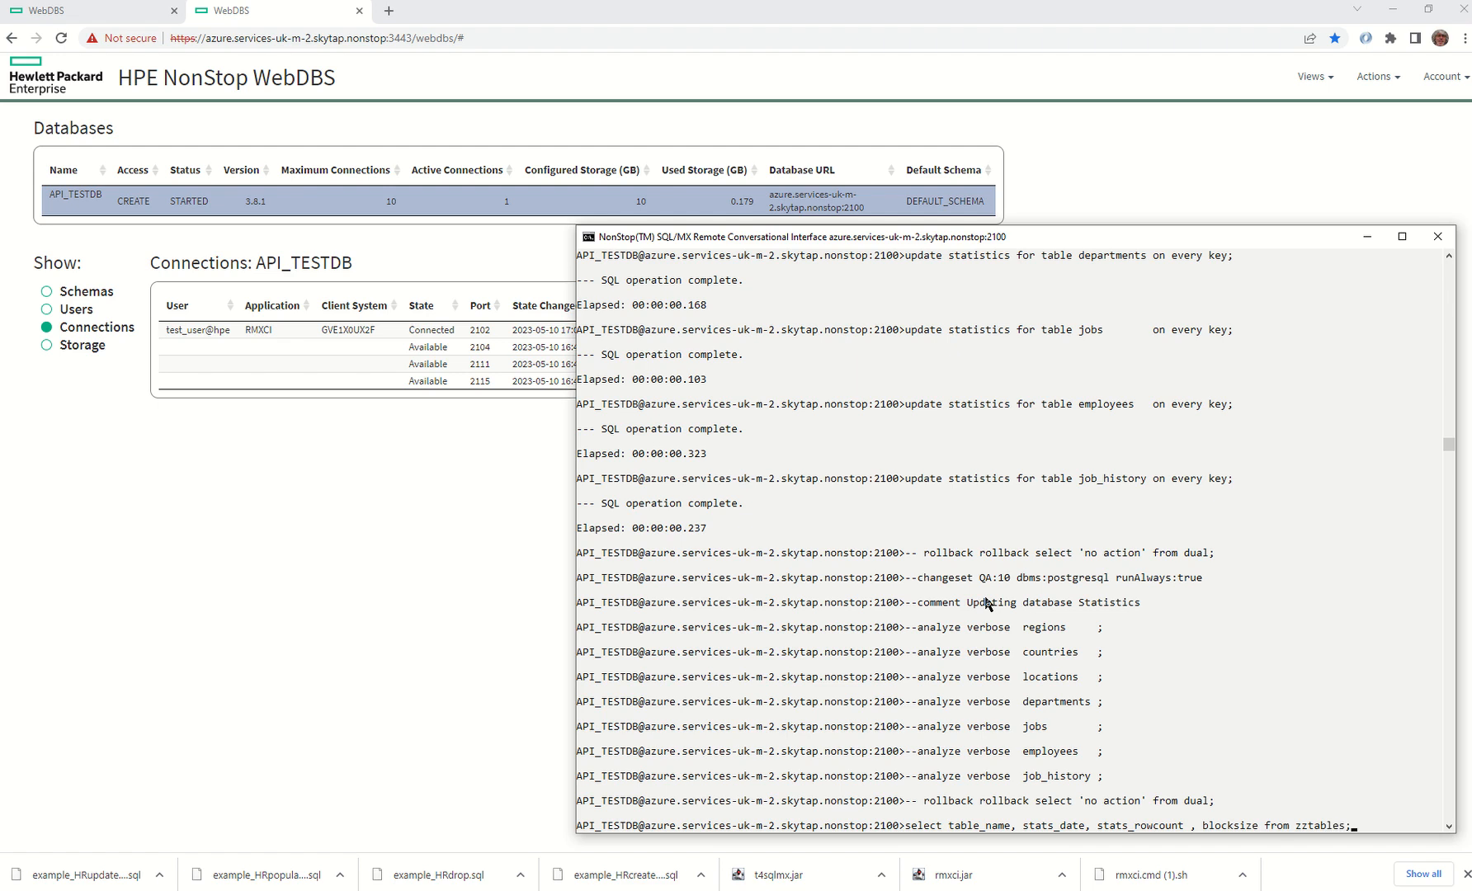
{"action": "key", "text": "Return"}
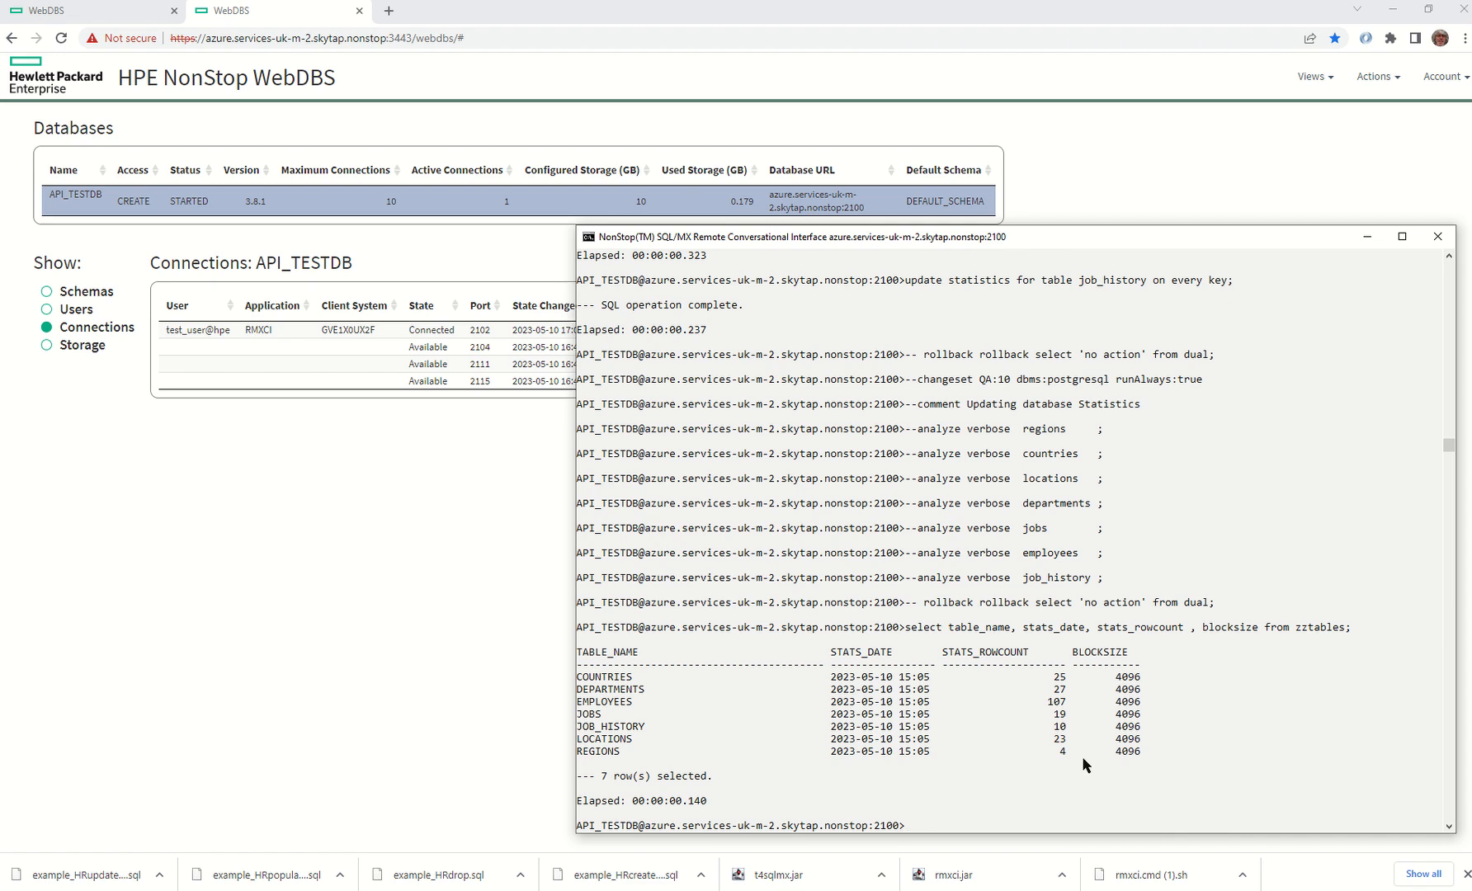
Try to display the regions table's definition with "showdll regions;".
{"action": "type", "text": "showdll regions"}
{"action": "key", "text": "Return"}
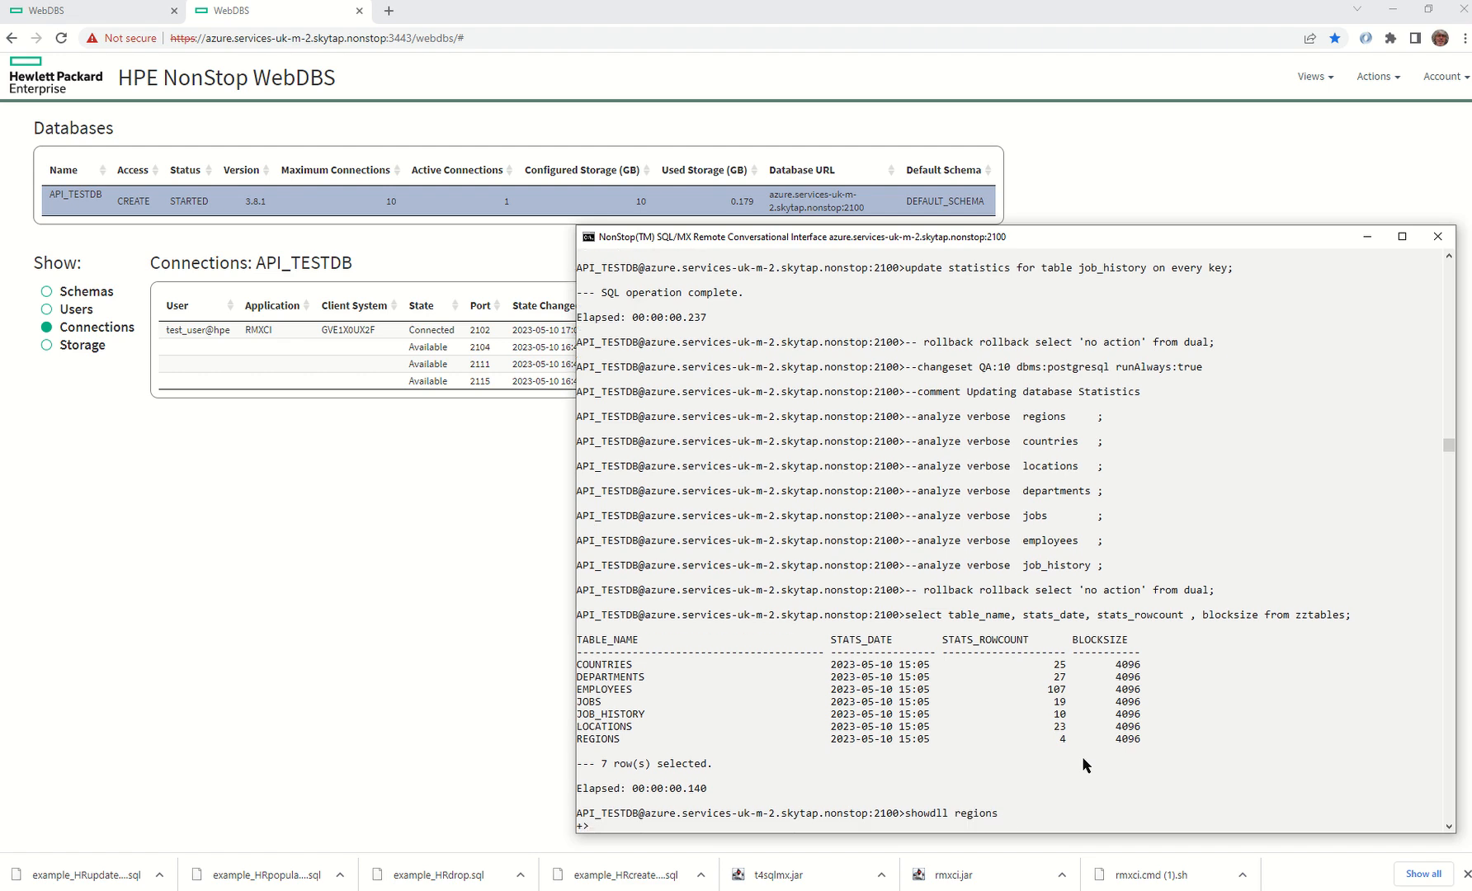
{"action": "type", "text": ";"}
{"action": "key", "text": "Return"}
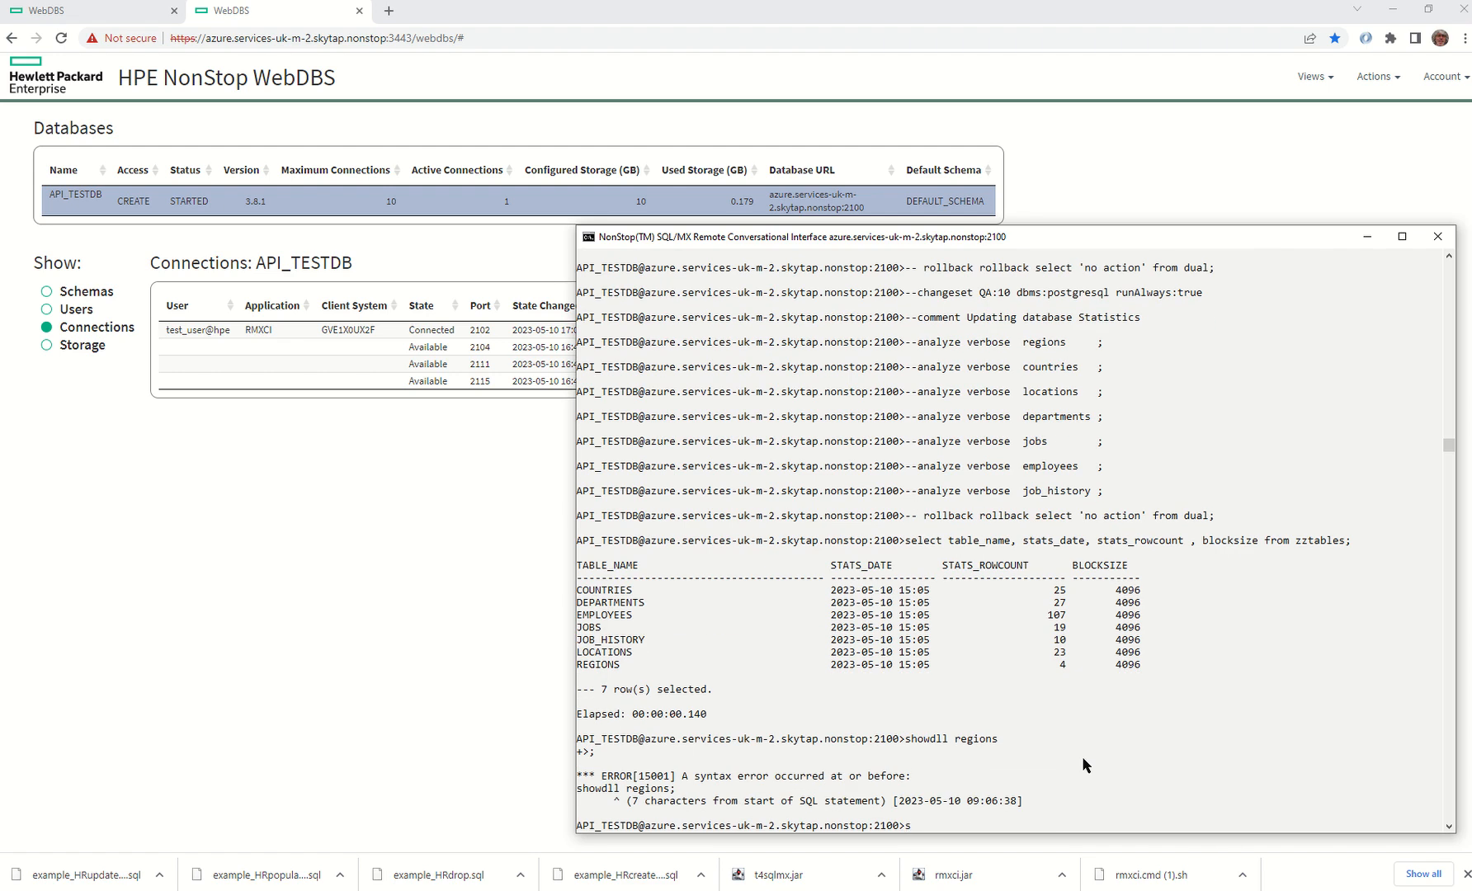
Display the regions table's definition with "showddl regions;" and exit the SQL/MX console.
{"action": "type", "text": "showdll regions;"}
{"action": "key", "text": "Return"}
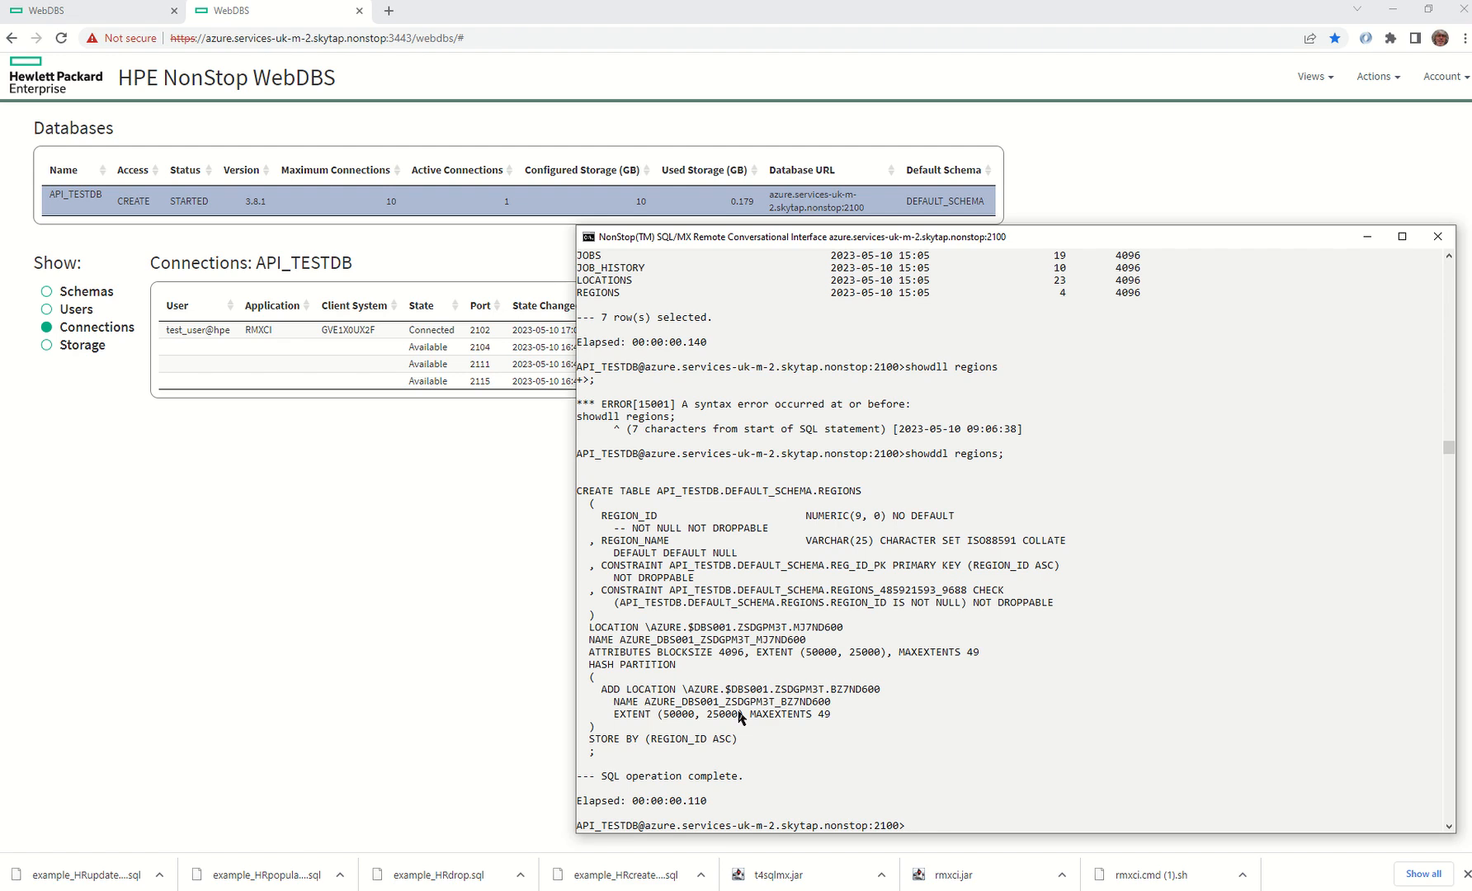
{"action": "type", "text": "exit"}
{"action": "key", "text": "Return"}
{"action": "key", "text": "Return"}
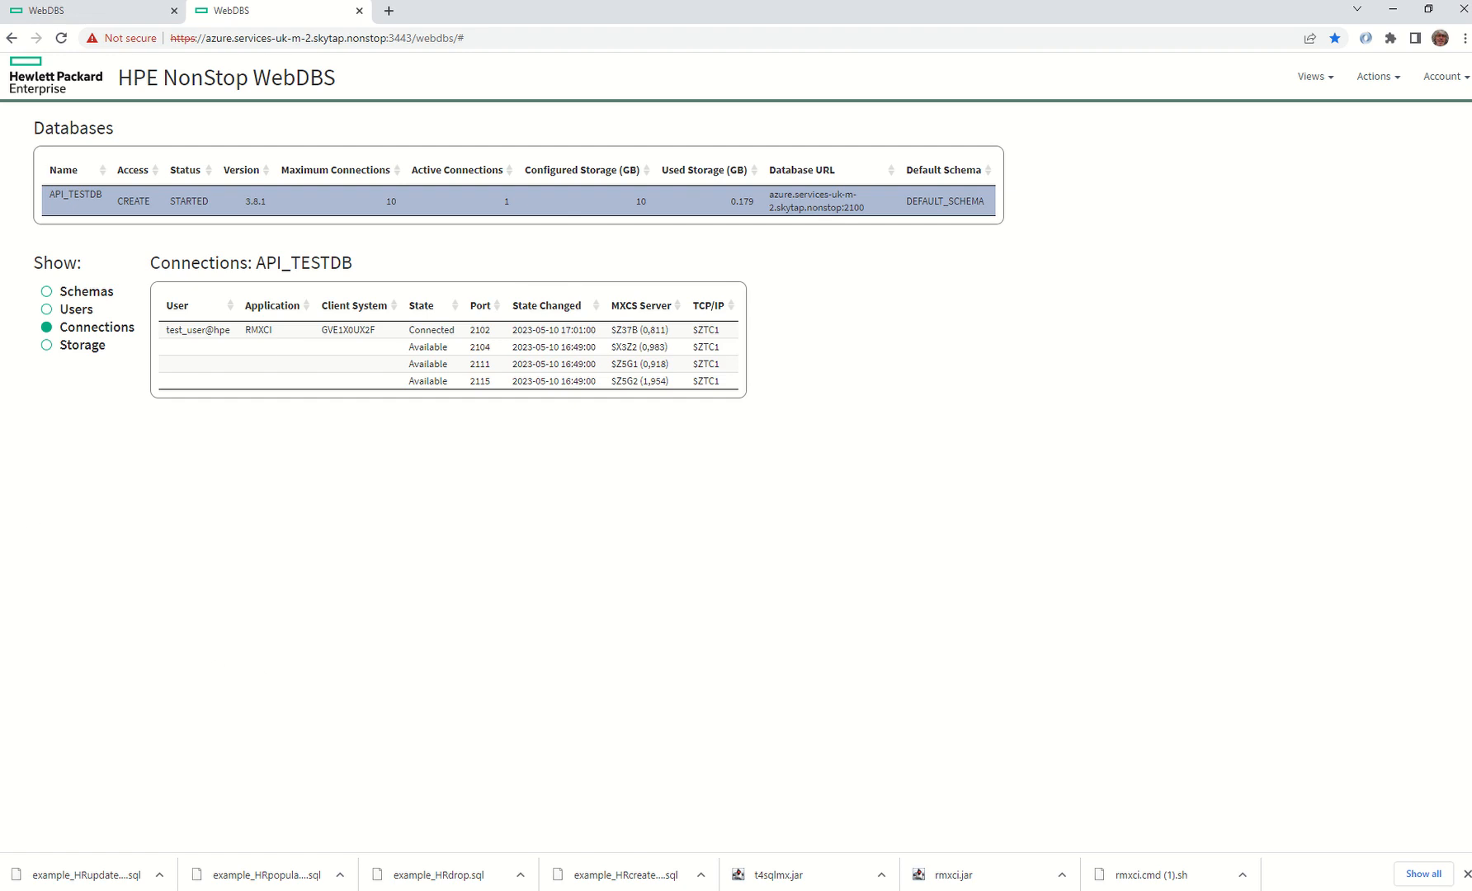
Switch to DBeaver and review the API_TESTDB connection settings.
{"action": "left_click_drag", "start_coordinate": [0, 79], "coordinate": [817, 120]}
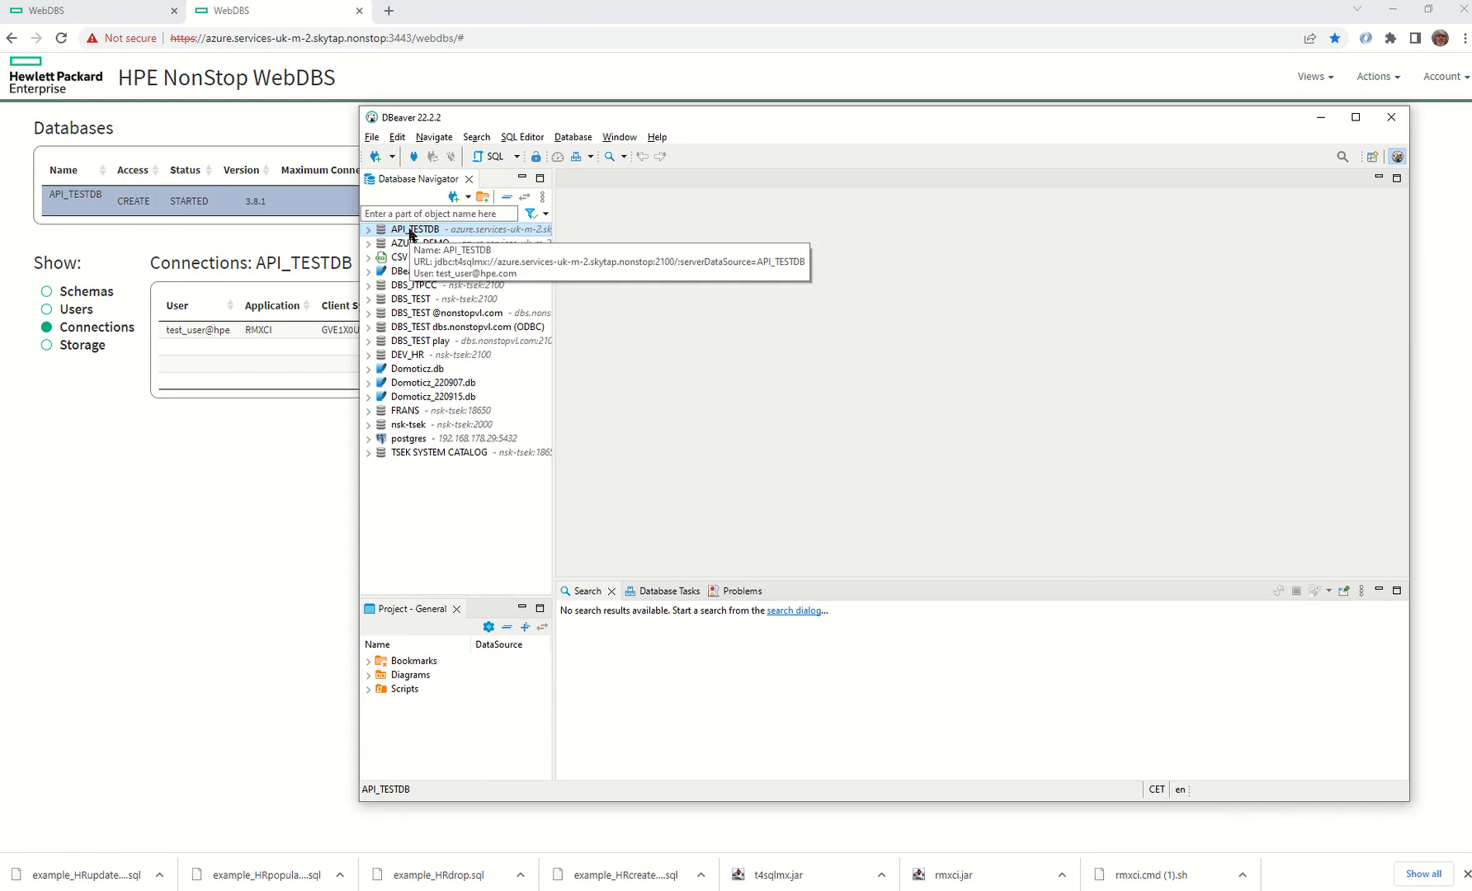
{"action": "key", "text": "F4"}
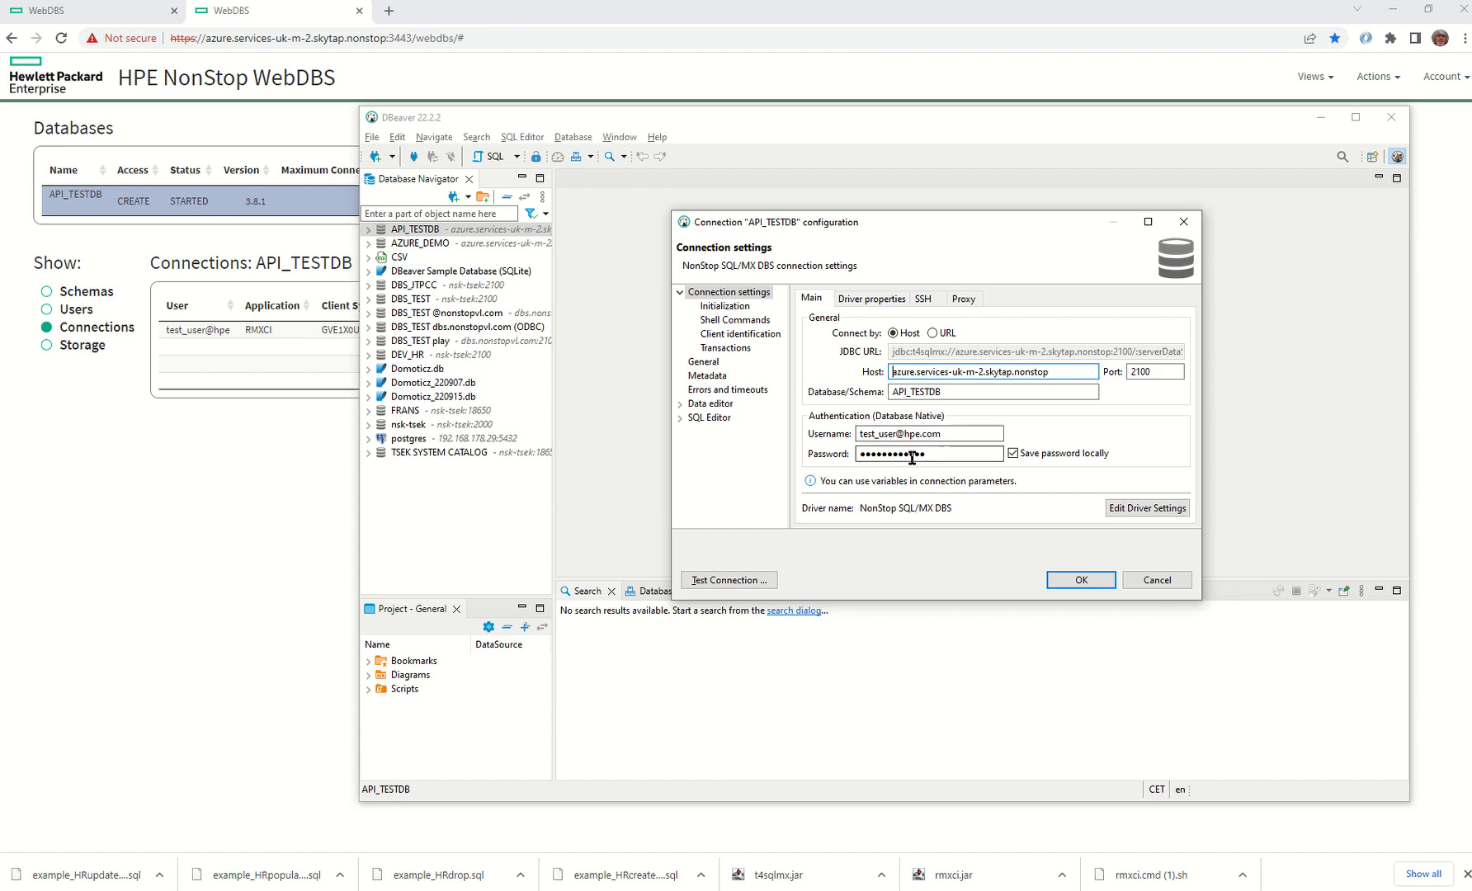
{"action": "left_click", "coordinate": [1079, 580]}
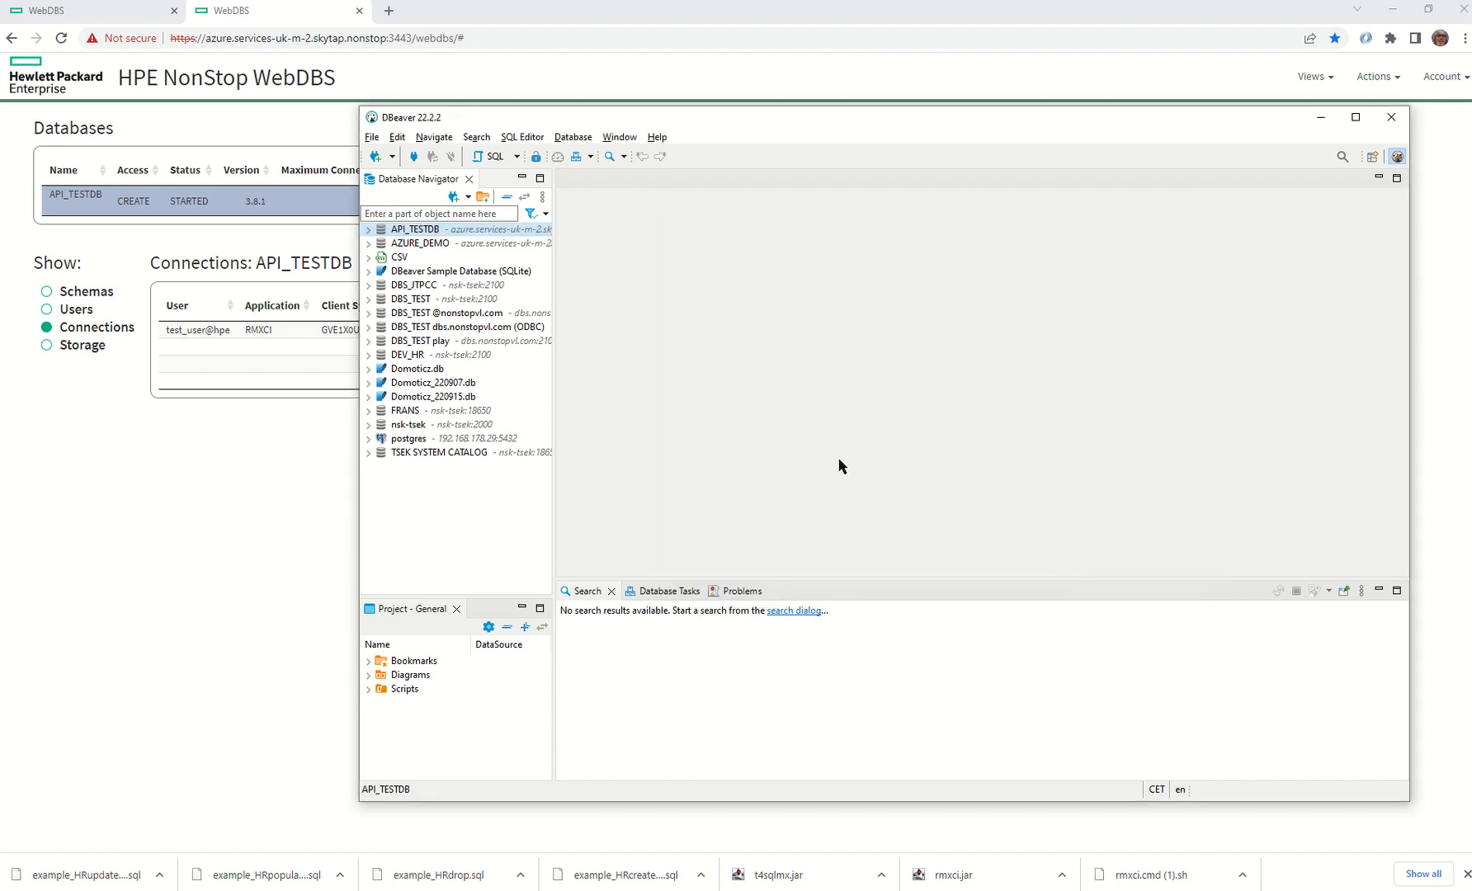
Connect to API_TESTDB and expand its catalog down to the schemas.
{"action": "left_click", "coordinate": [368, 231]}
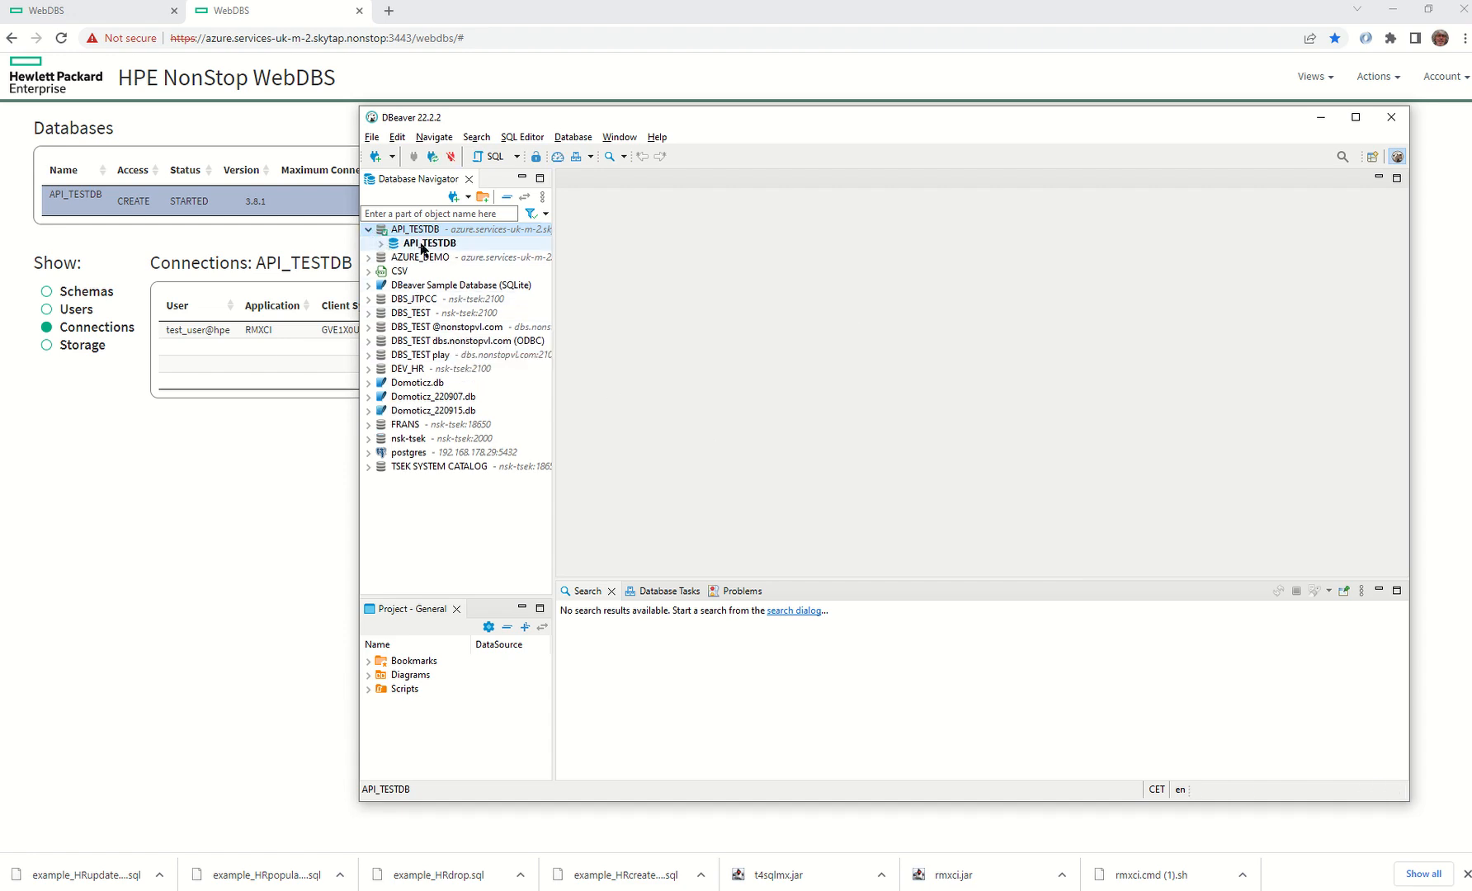
{"action": "left_click", "coordinate": [380, 243]}
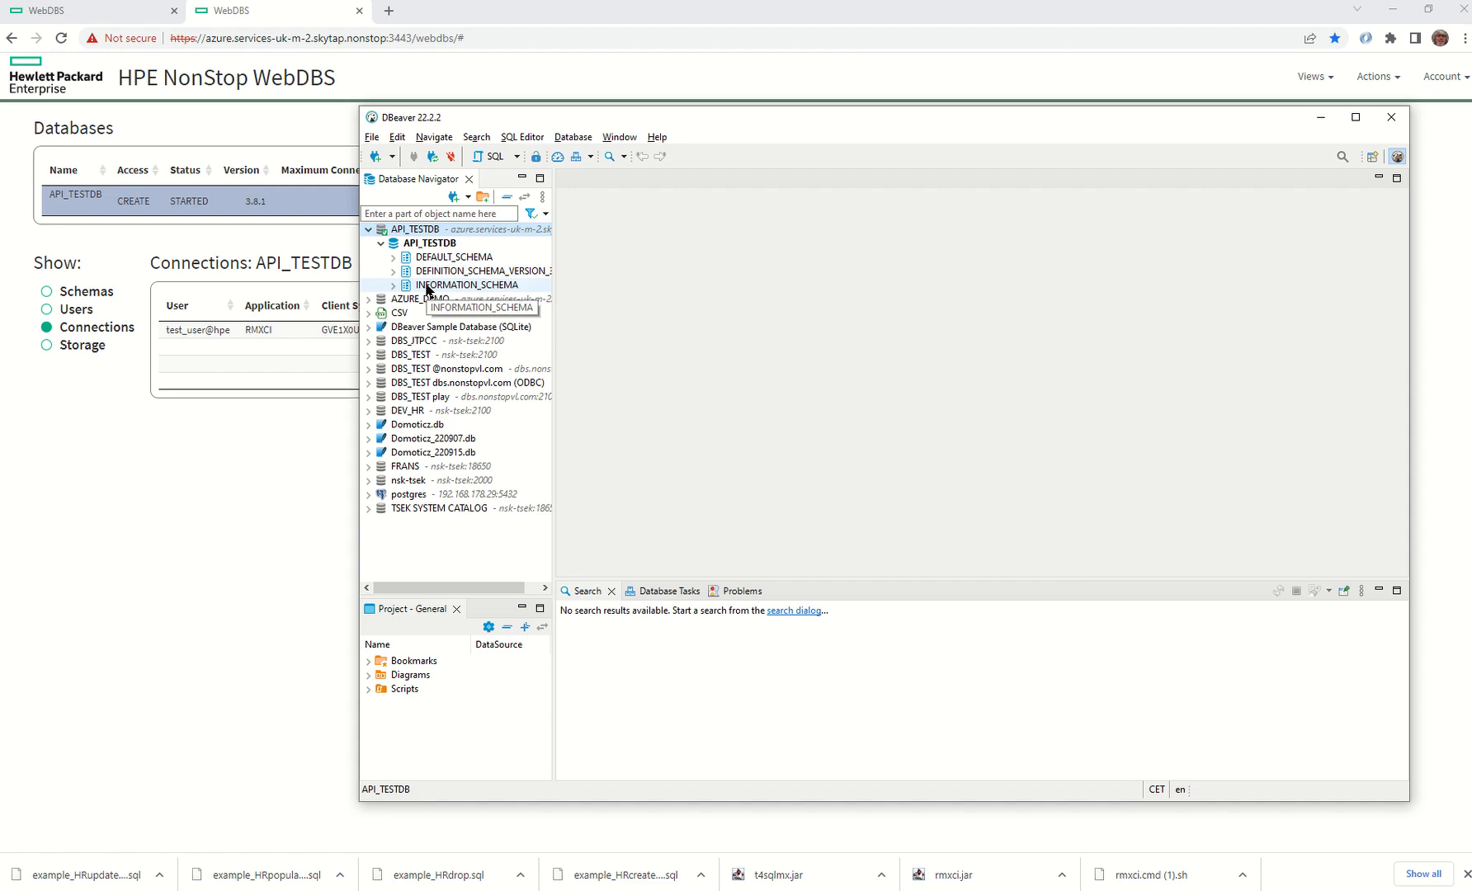
Return to WebDBS in the browser and refresh the API_TESTDB connection information.
{"action": "left_click", "coordinate": [246, 463]}
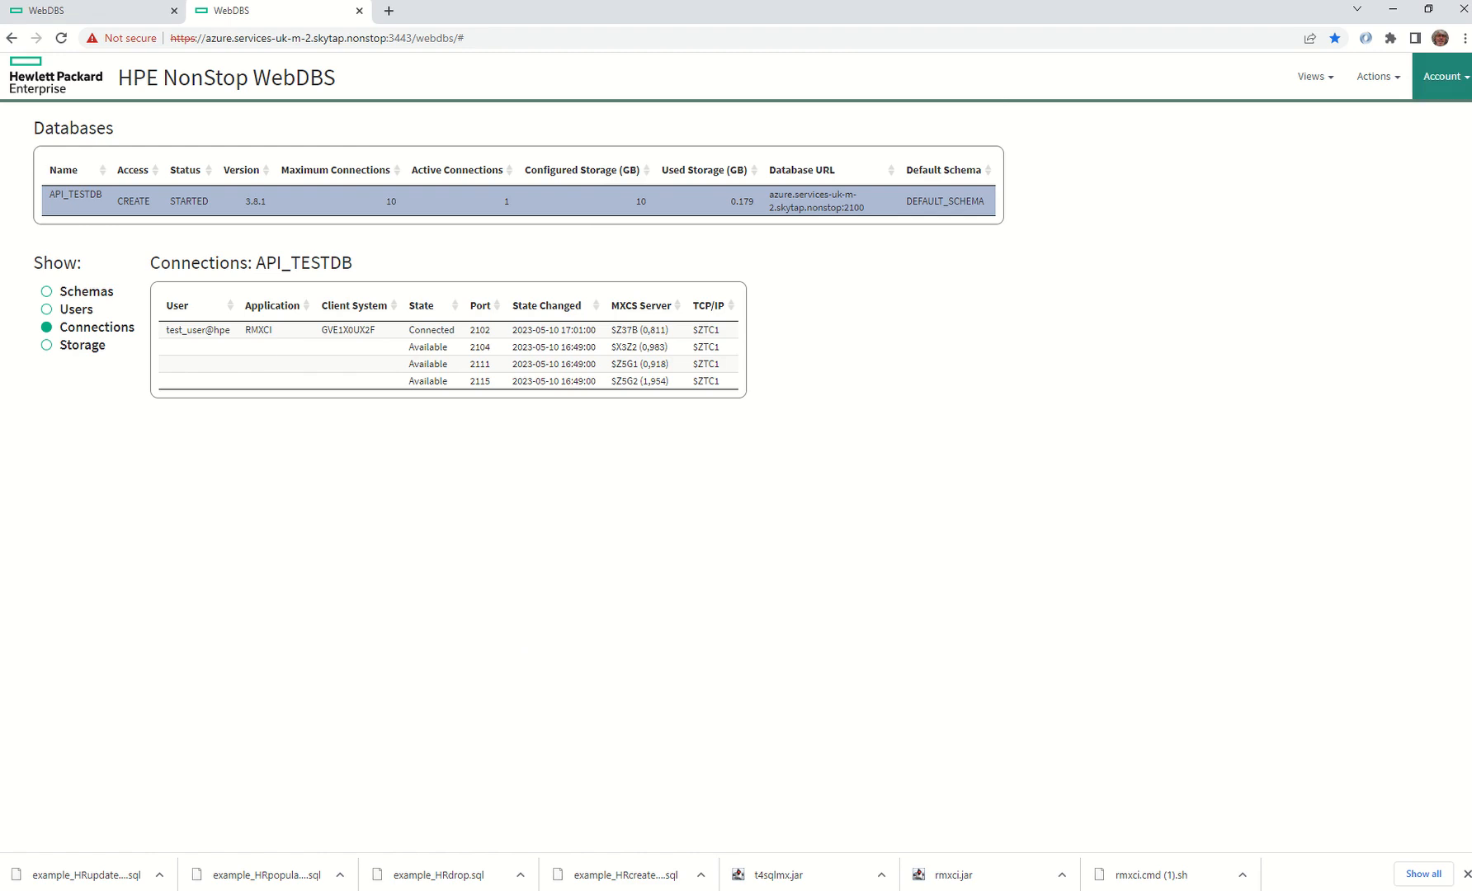
{"action": "left_click", "coordinate": [1373, 76]}
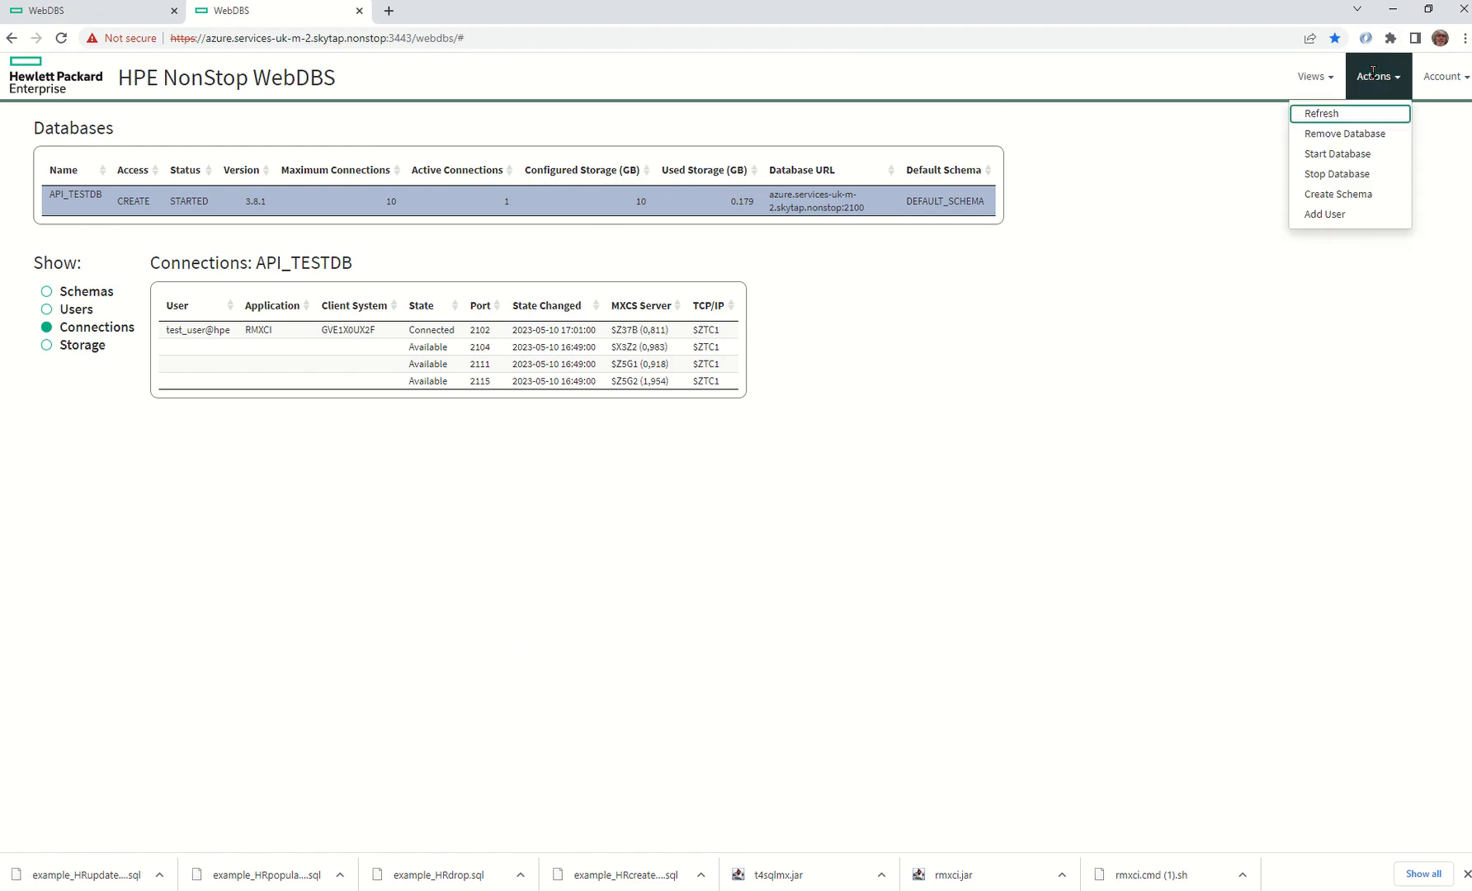
{"action": "left_click", "coordinate": [1334, 116]}
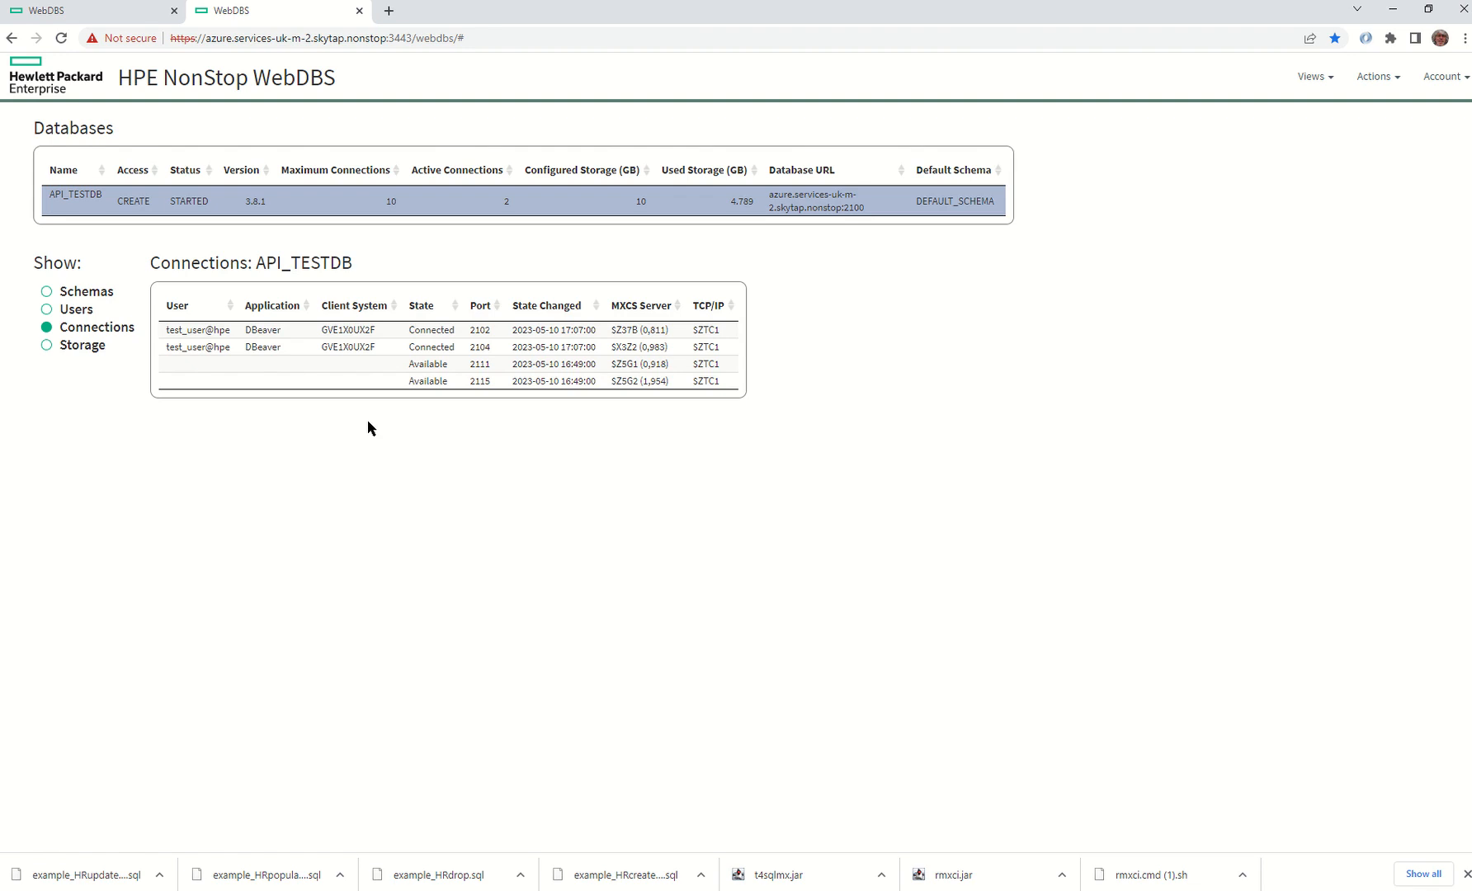
Switch back to DBeaver and open the ER diagram of DEFAULT_SCHEMA in the API_TESTDB catalog.
{"action": "key", "text": "alt+Tab"}
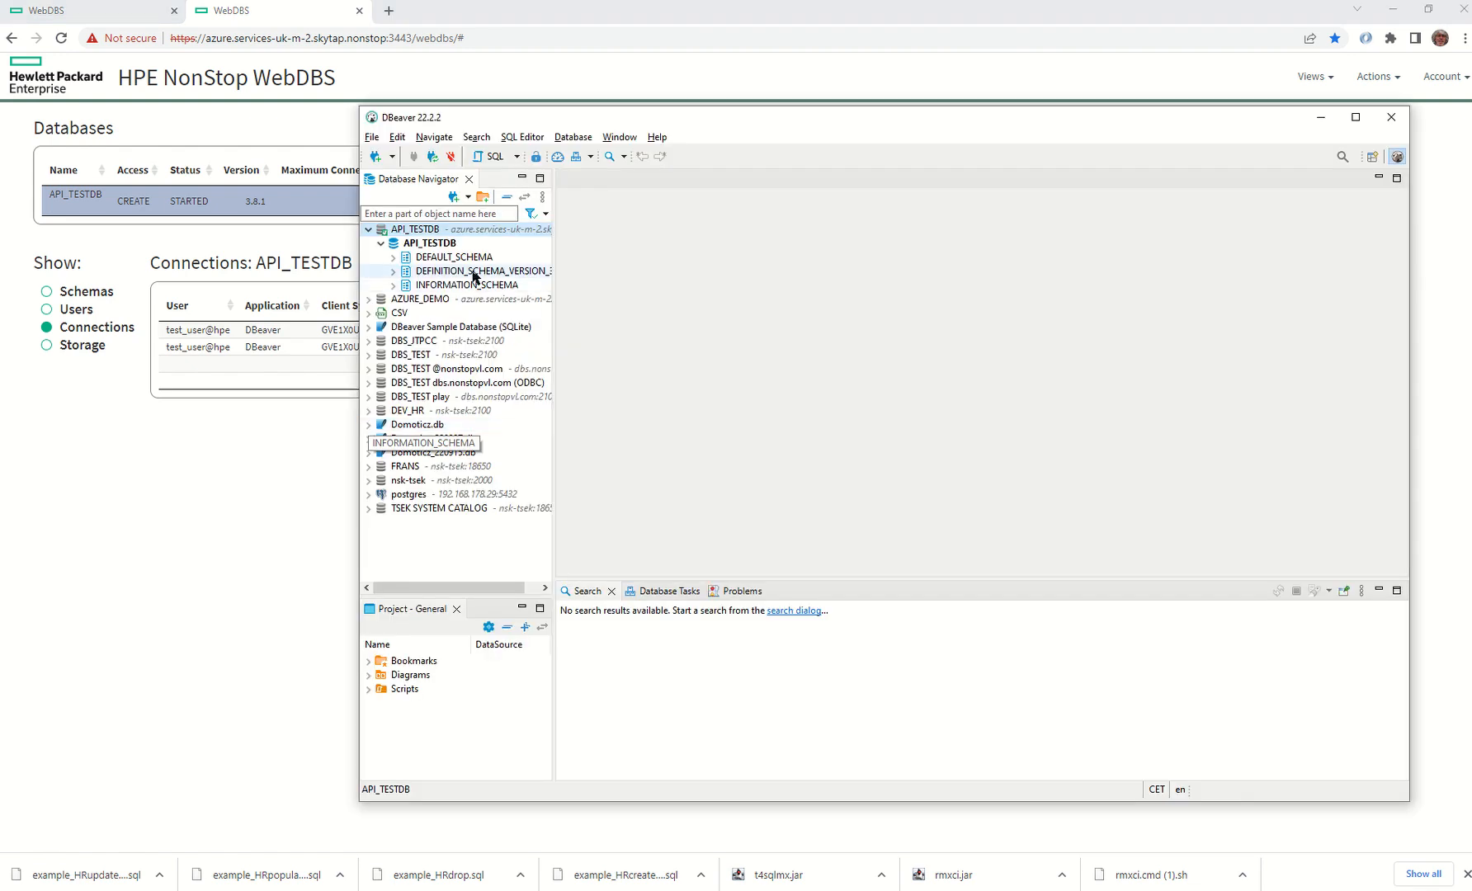
{"action": "right_click", "coordinate": [440, 244]}
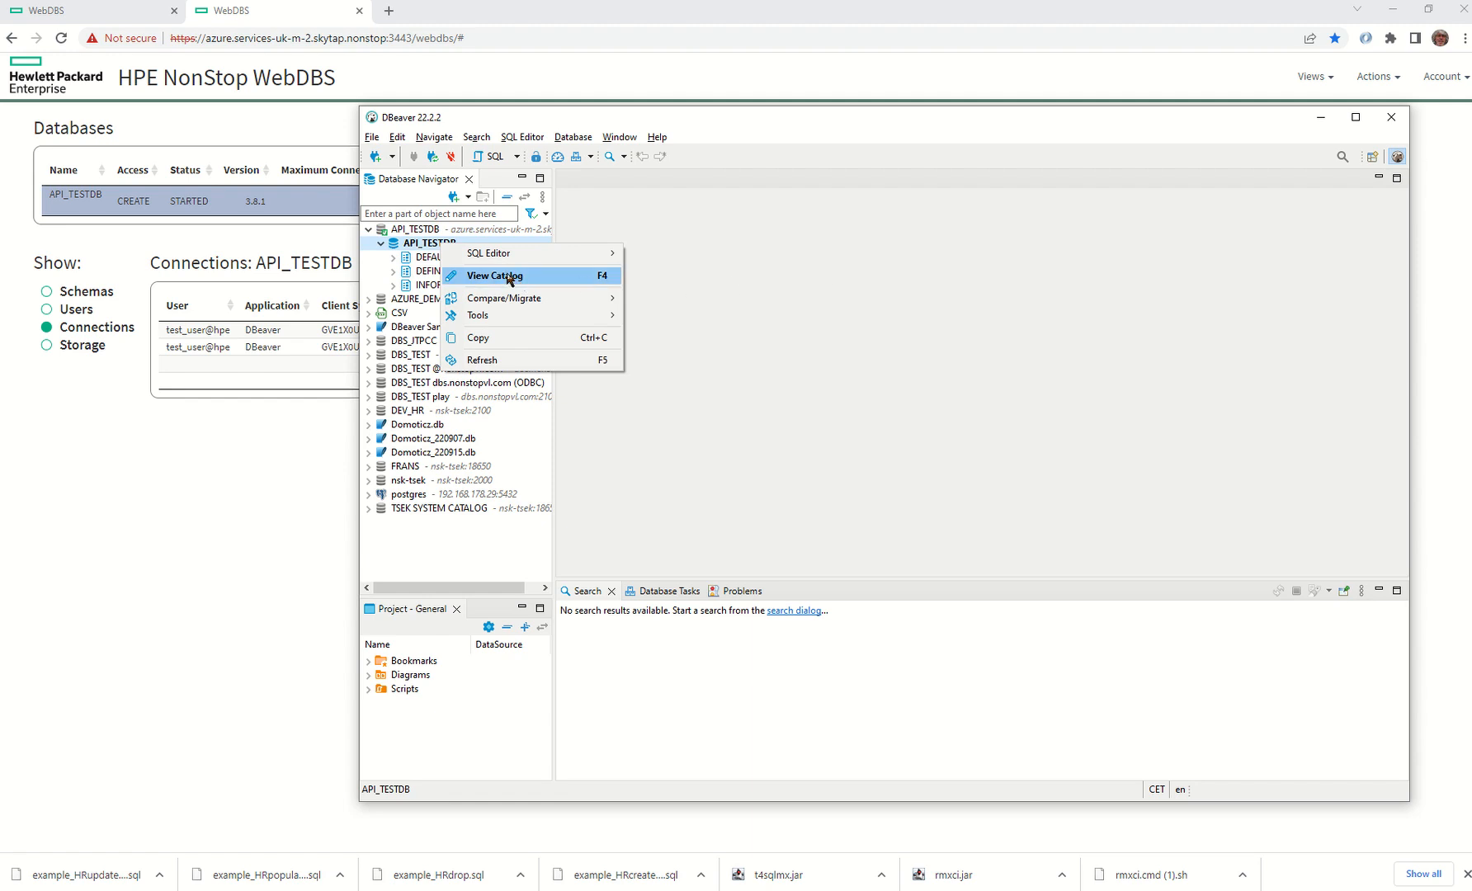
{"action": "left_click", "coordinate": [416, 231]}
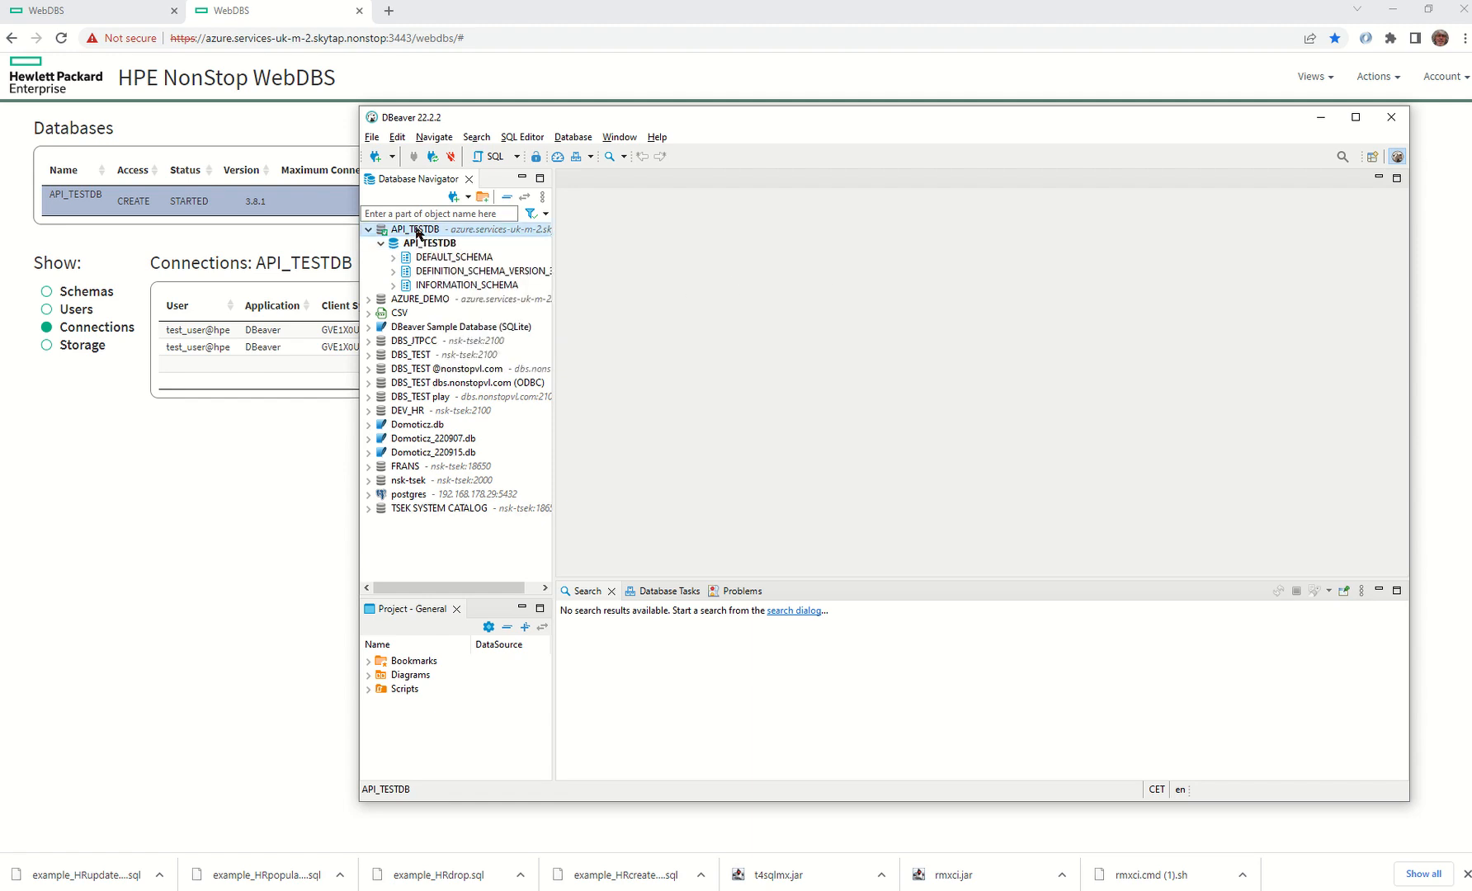
{"action": "right_click", "coordinate": [416, 233]}
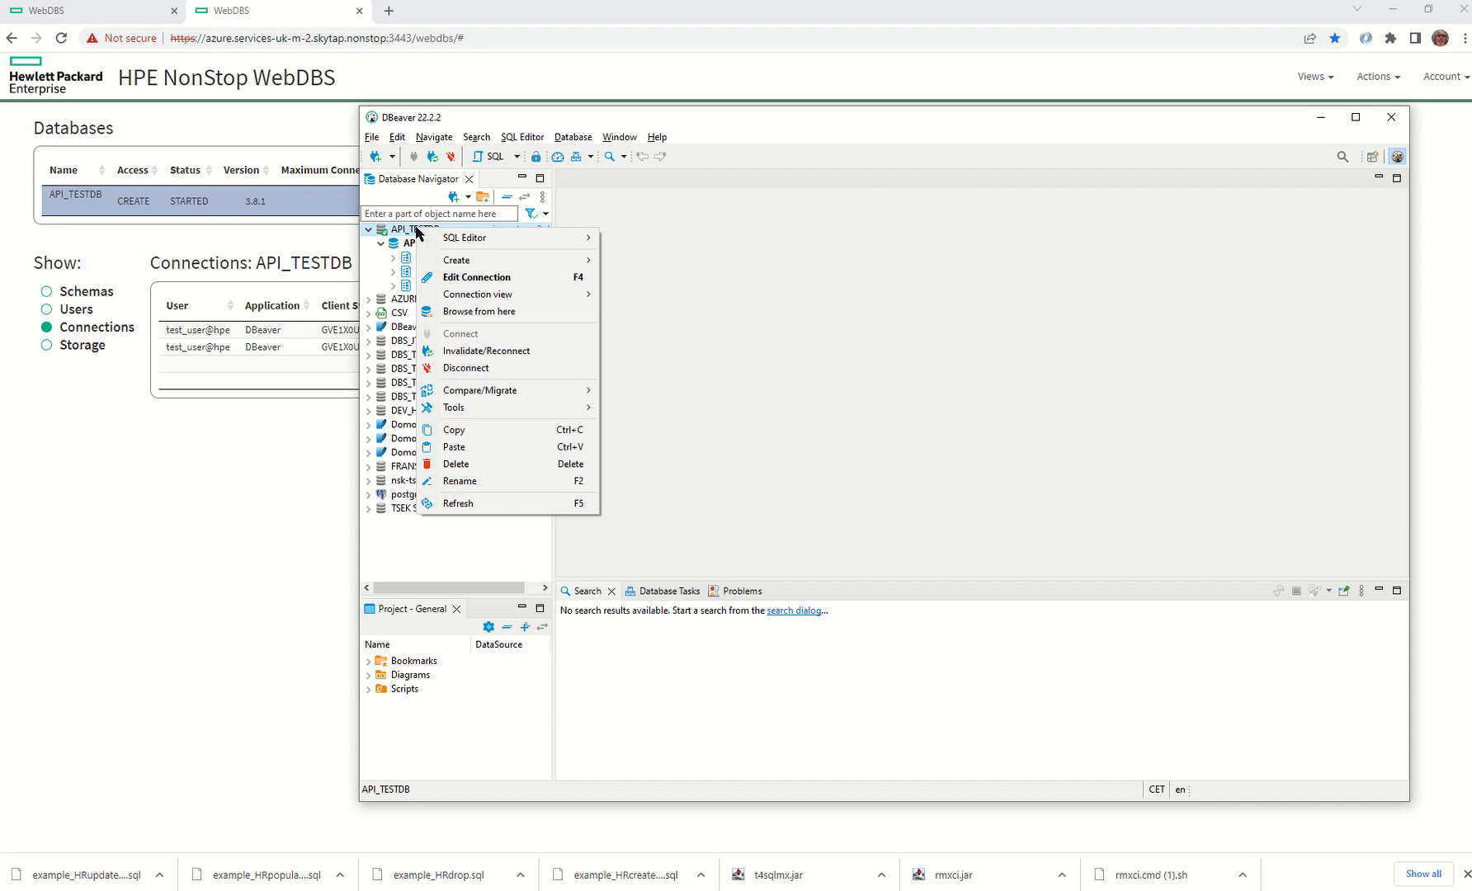
{"action": "left_click", "coordinate": [654, 287]}
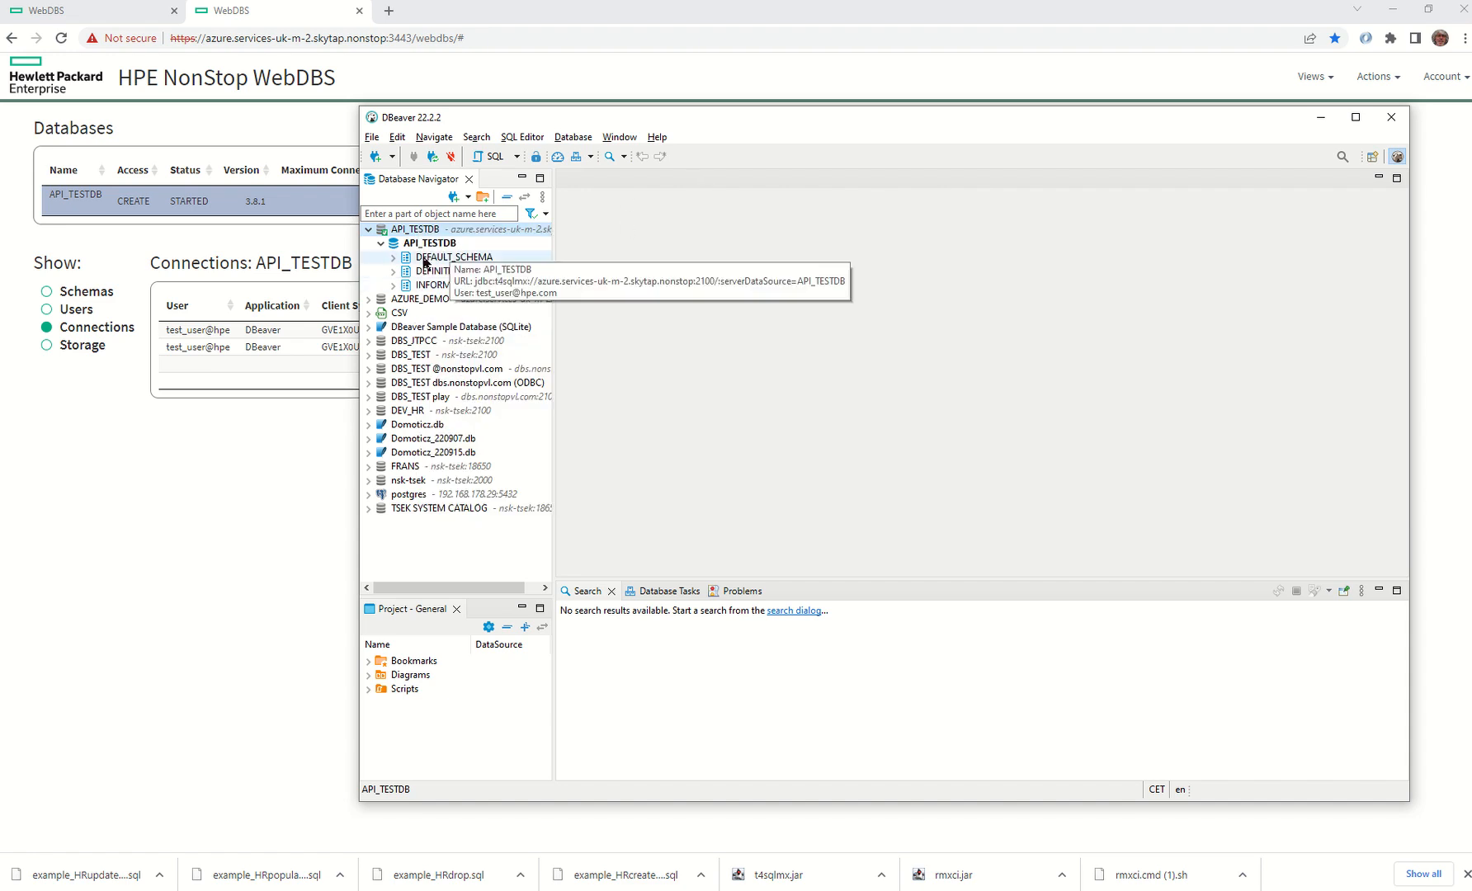
{"action": "left_click", "coordinate": [428, 259]}
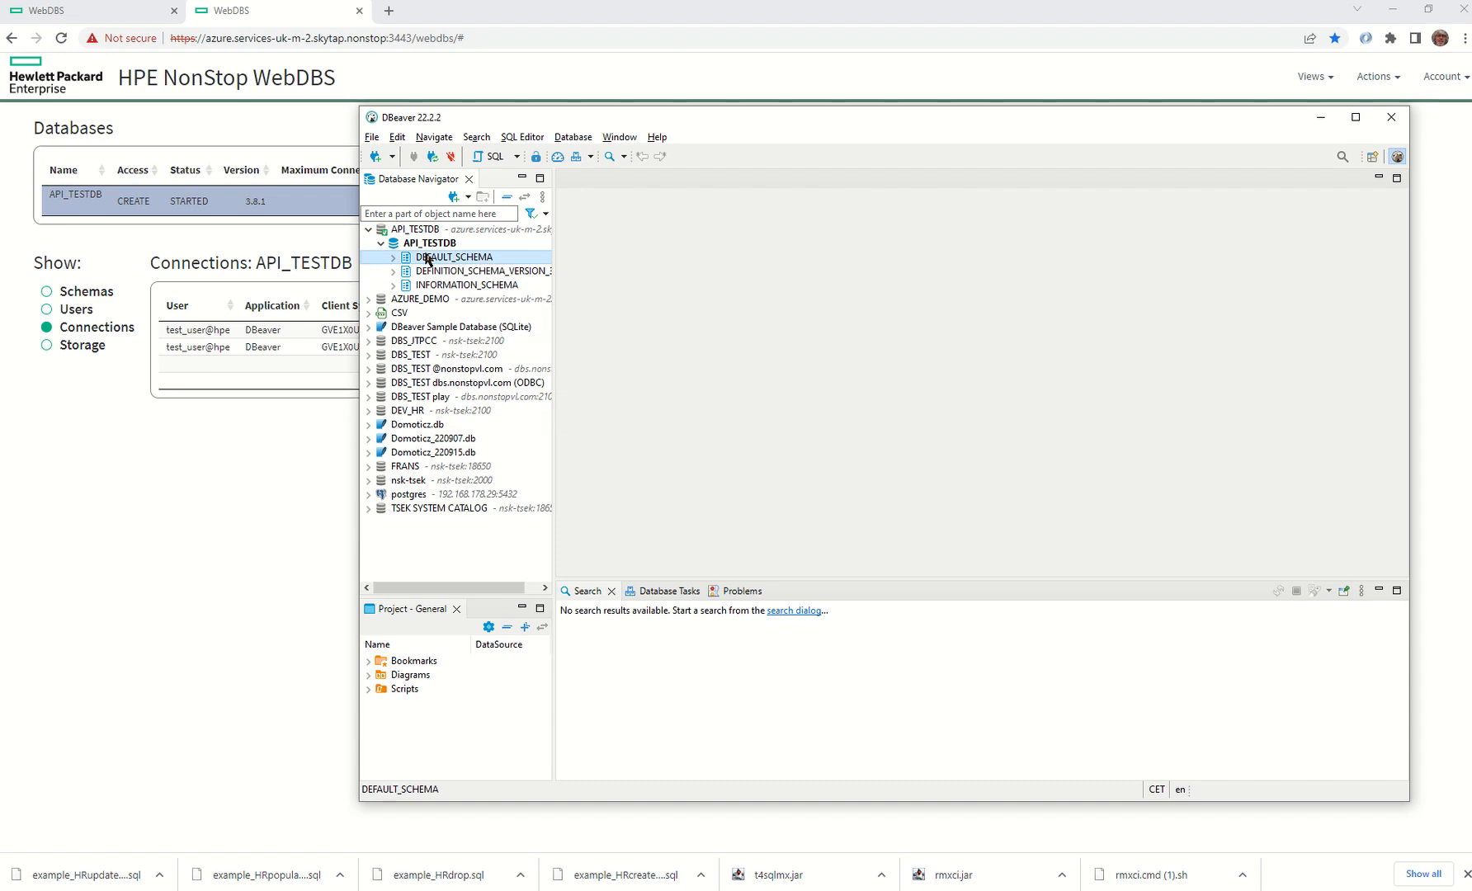
{"action": "right_click", "coordinate": [428, 258]}
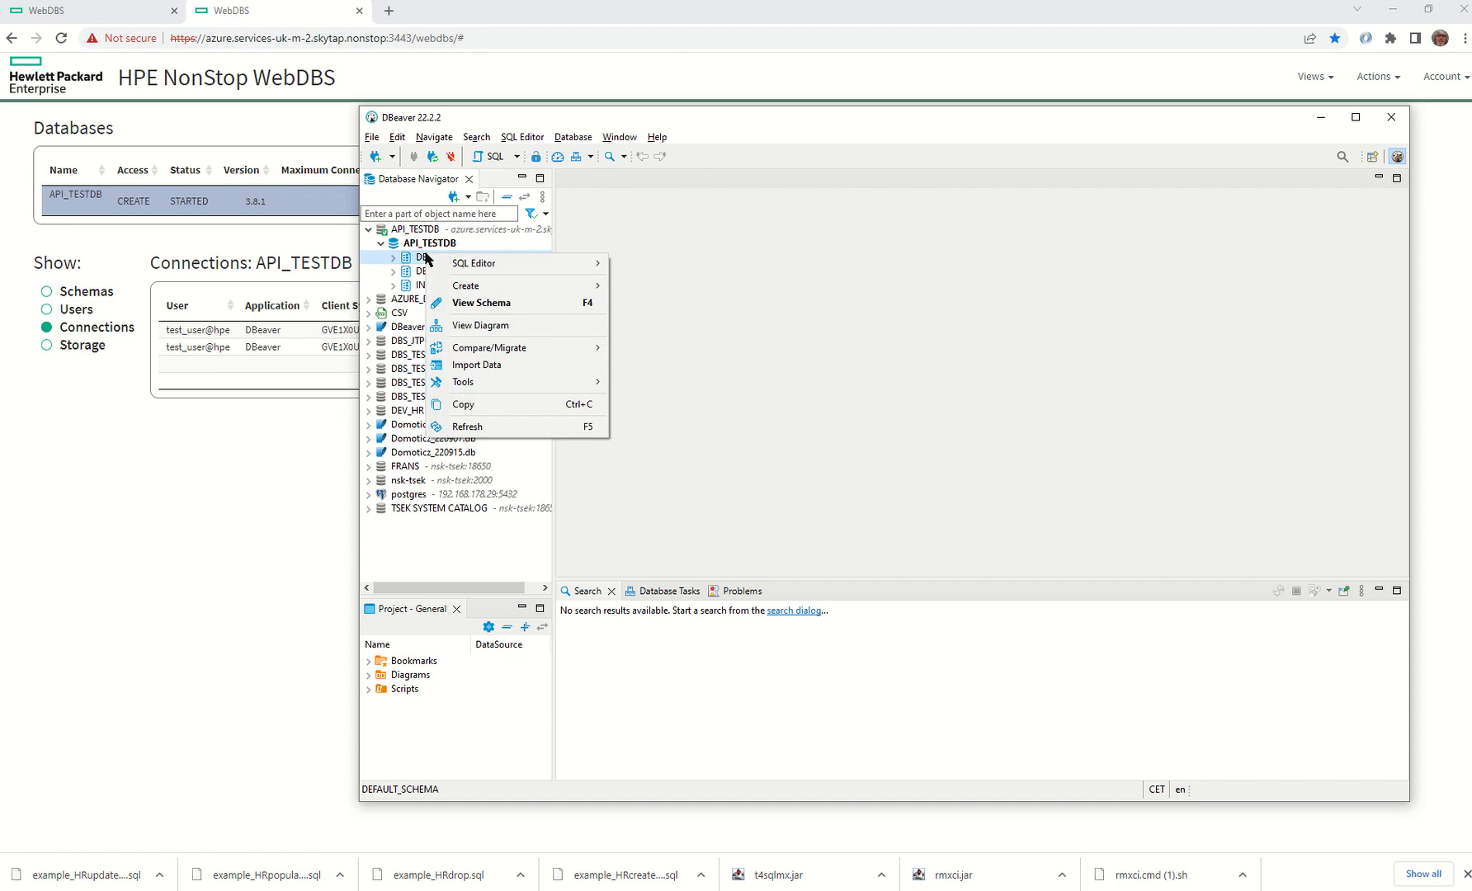
{"action": "double_click", "coordinate": [405, 257]}
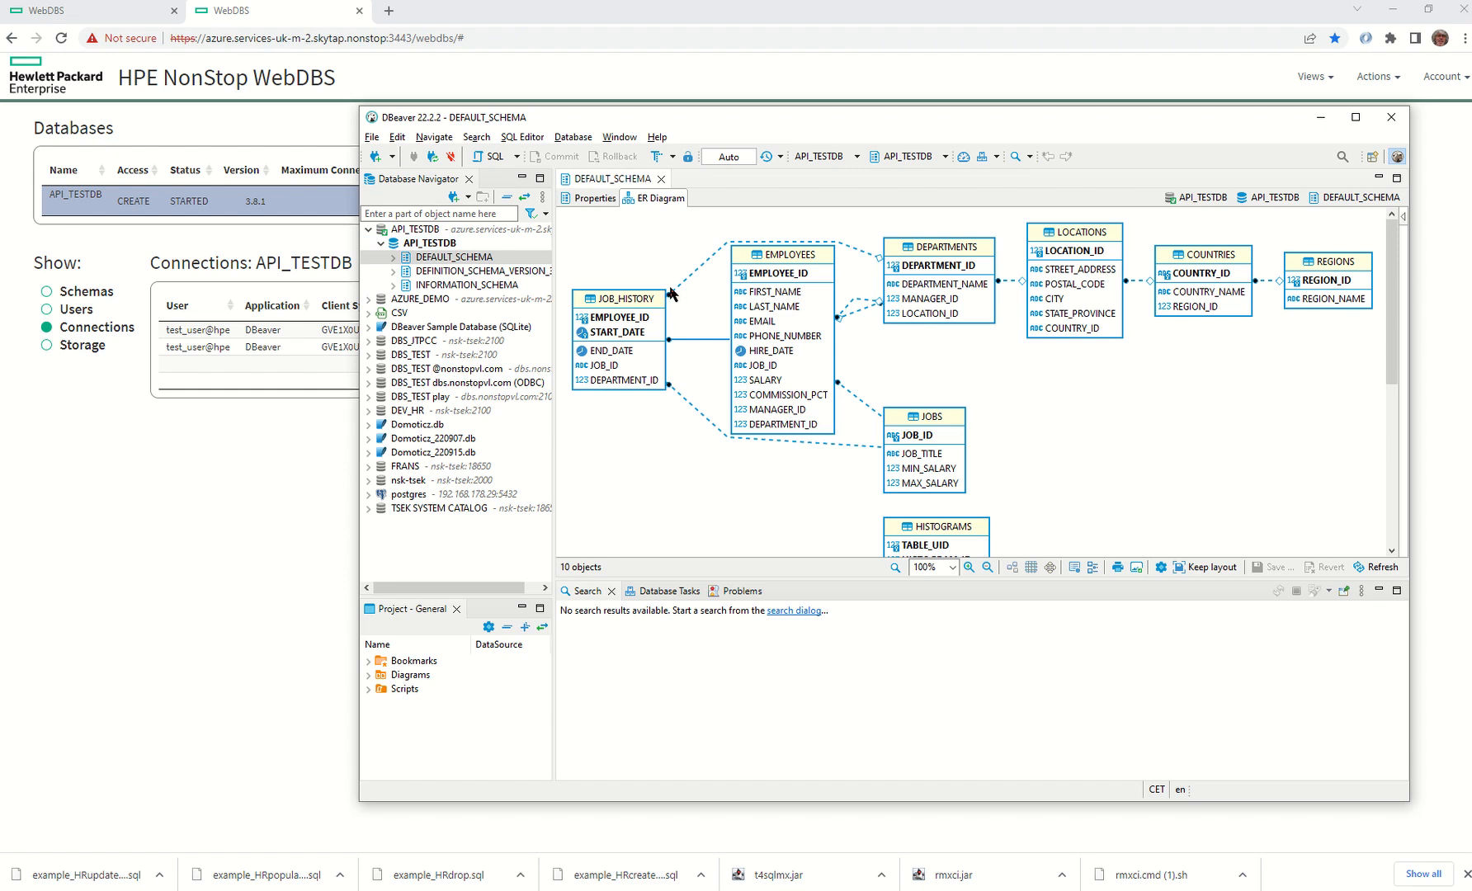
Open an SQL console for the API_TESTDB connection.
{"action": "left_click", "coordinate": [529, 137]}
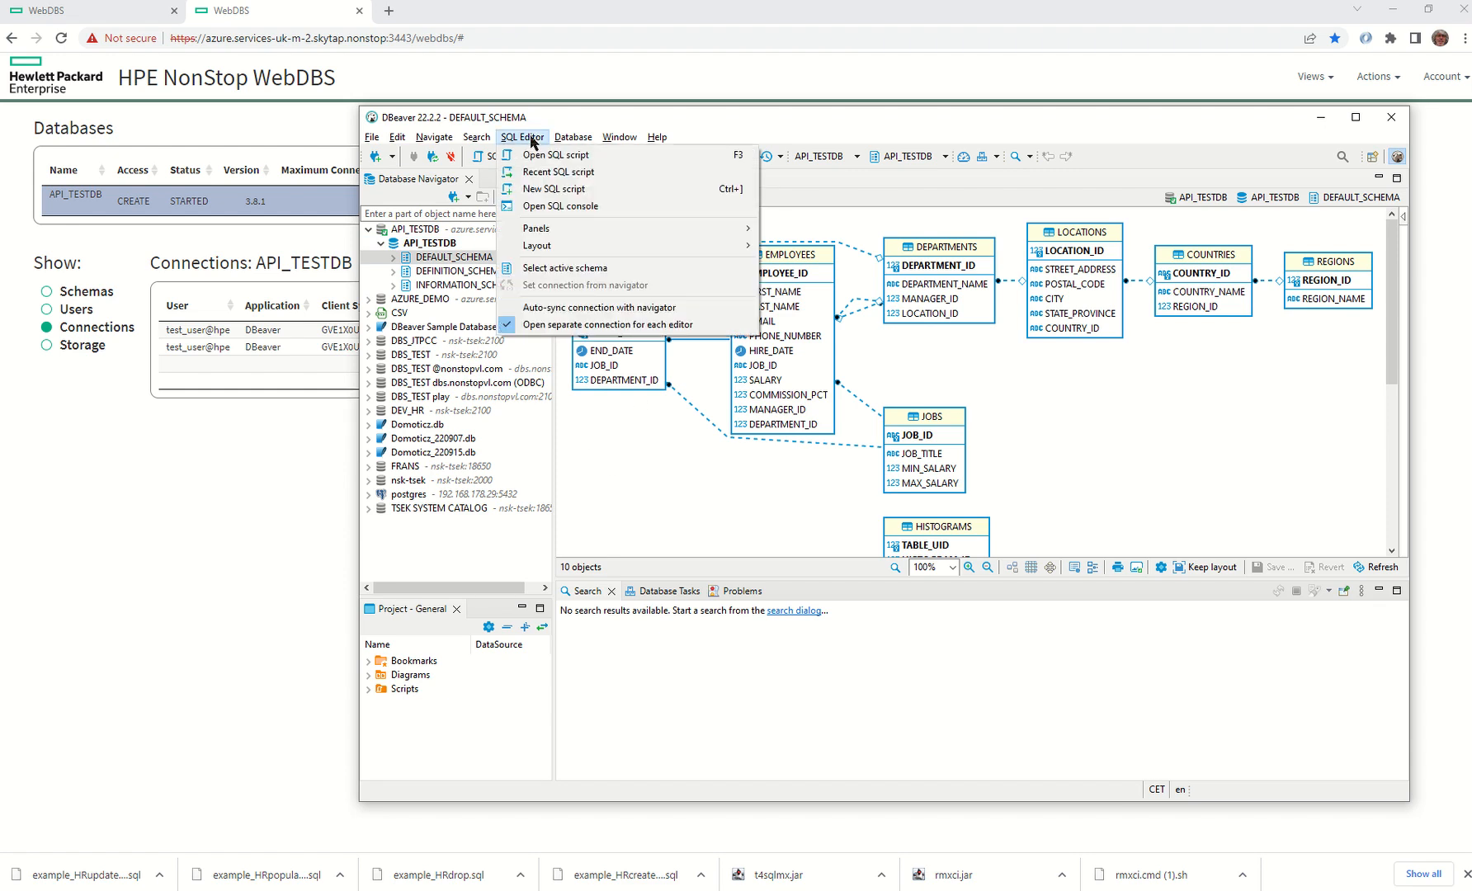
{"action": "left_click", "coordinate": [541, 206]}
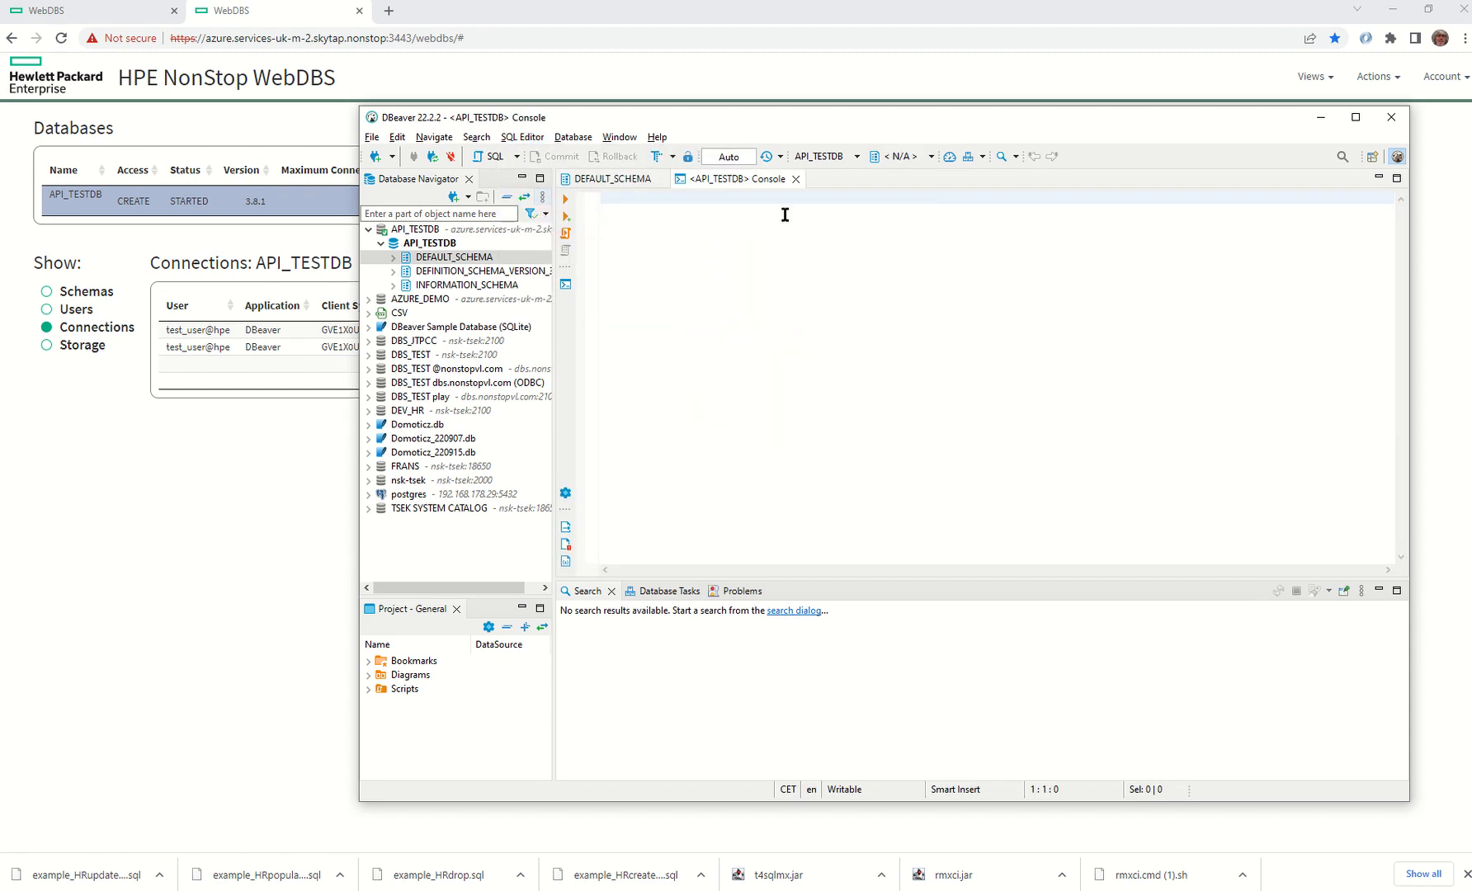
Run the query SELECT * FROM employees; in the API_TESTDB console and enlarge the result grid to show more rows.
{"action": "type", "text": "selec"}
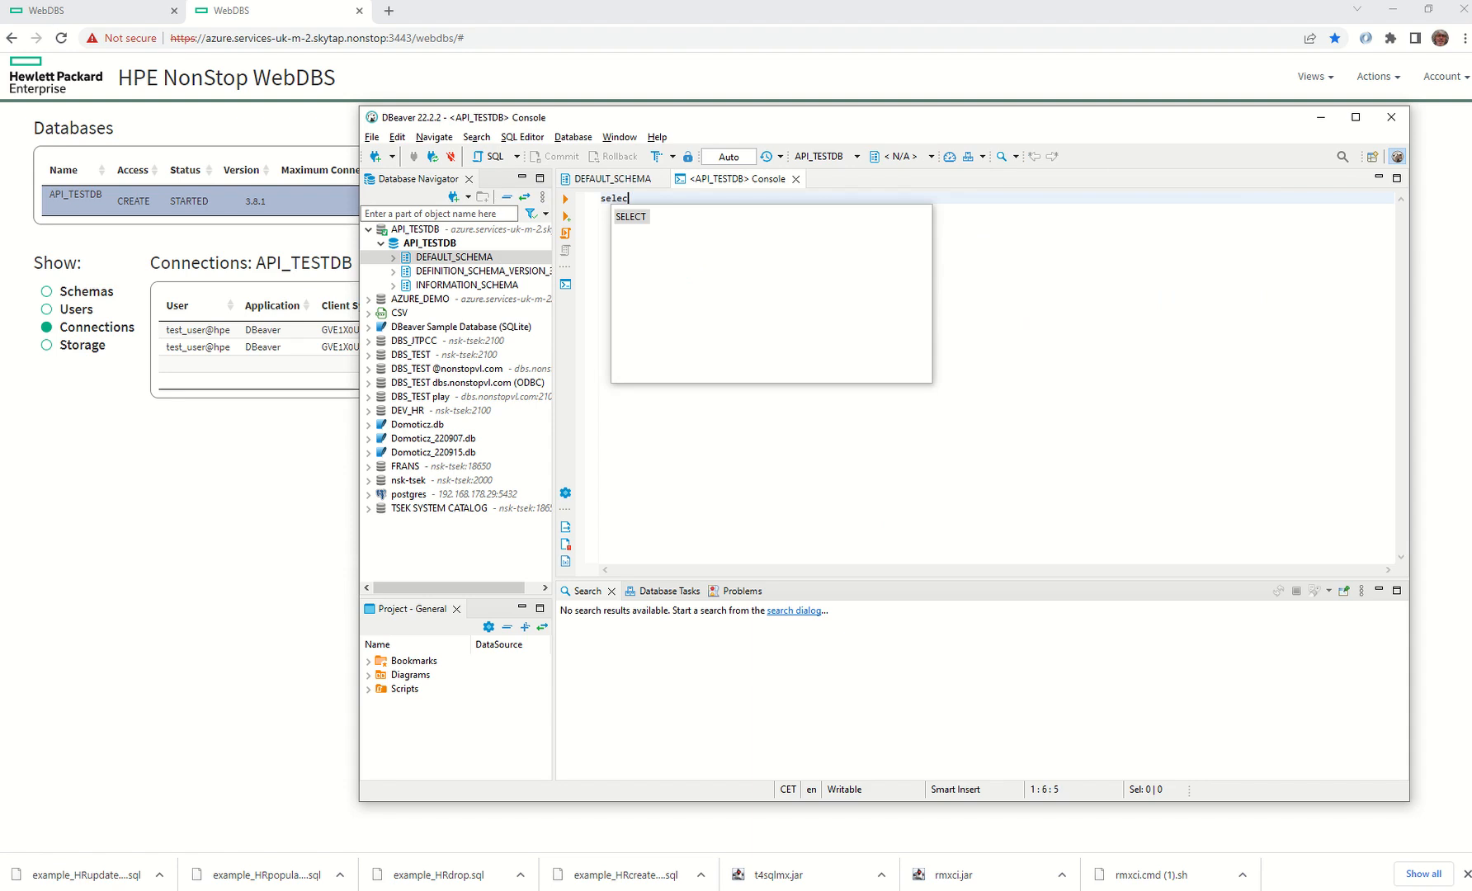
{"action": "type", "text": "t * from"}
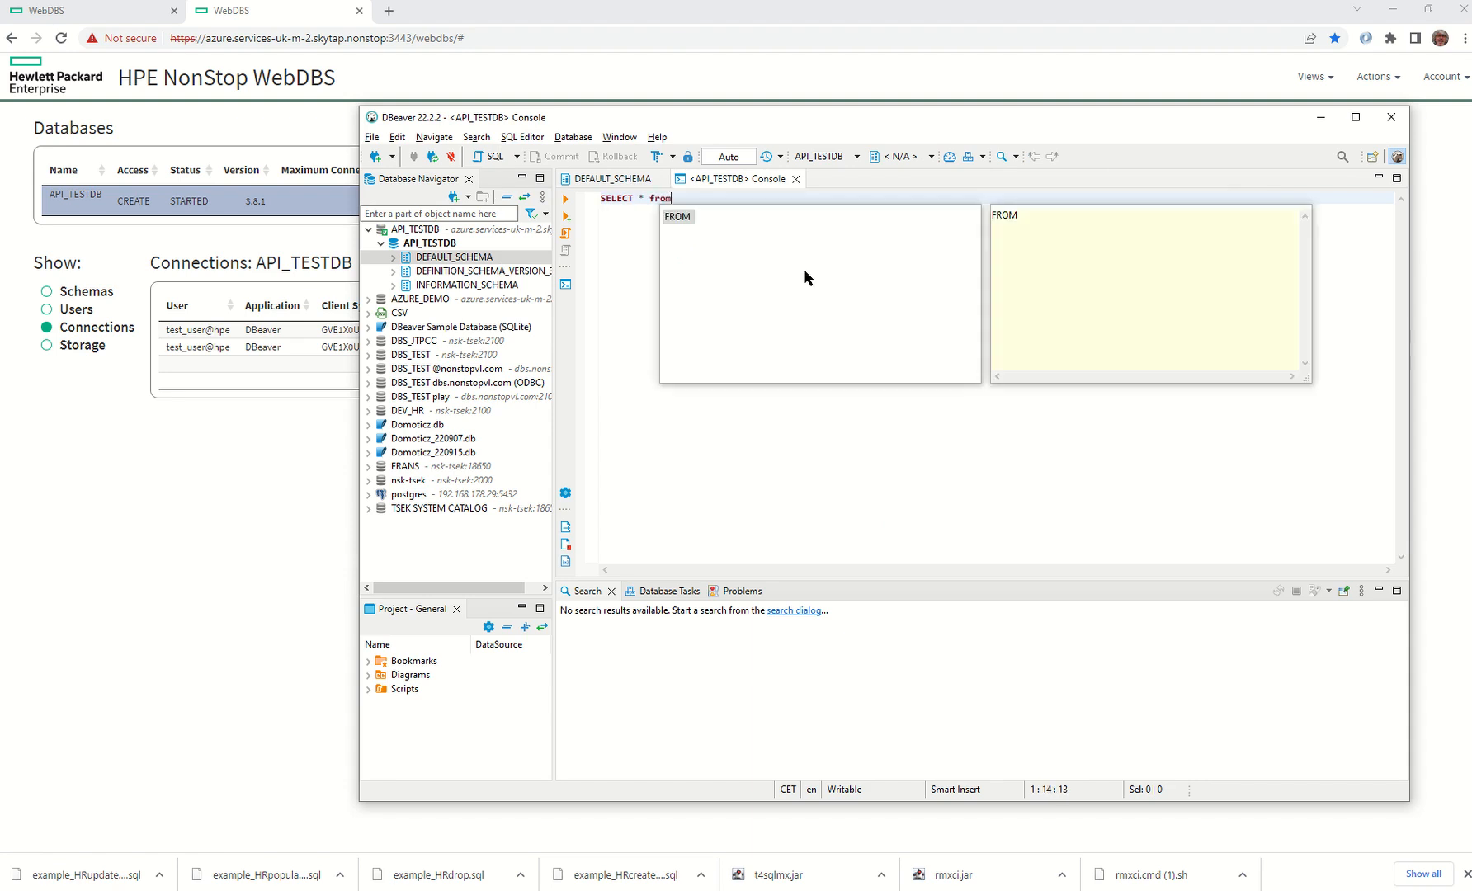
{"action": "type", "text": " emplo"}
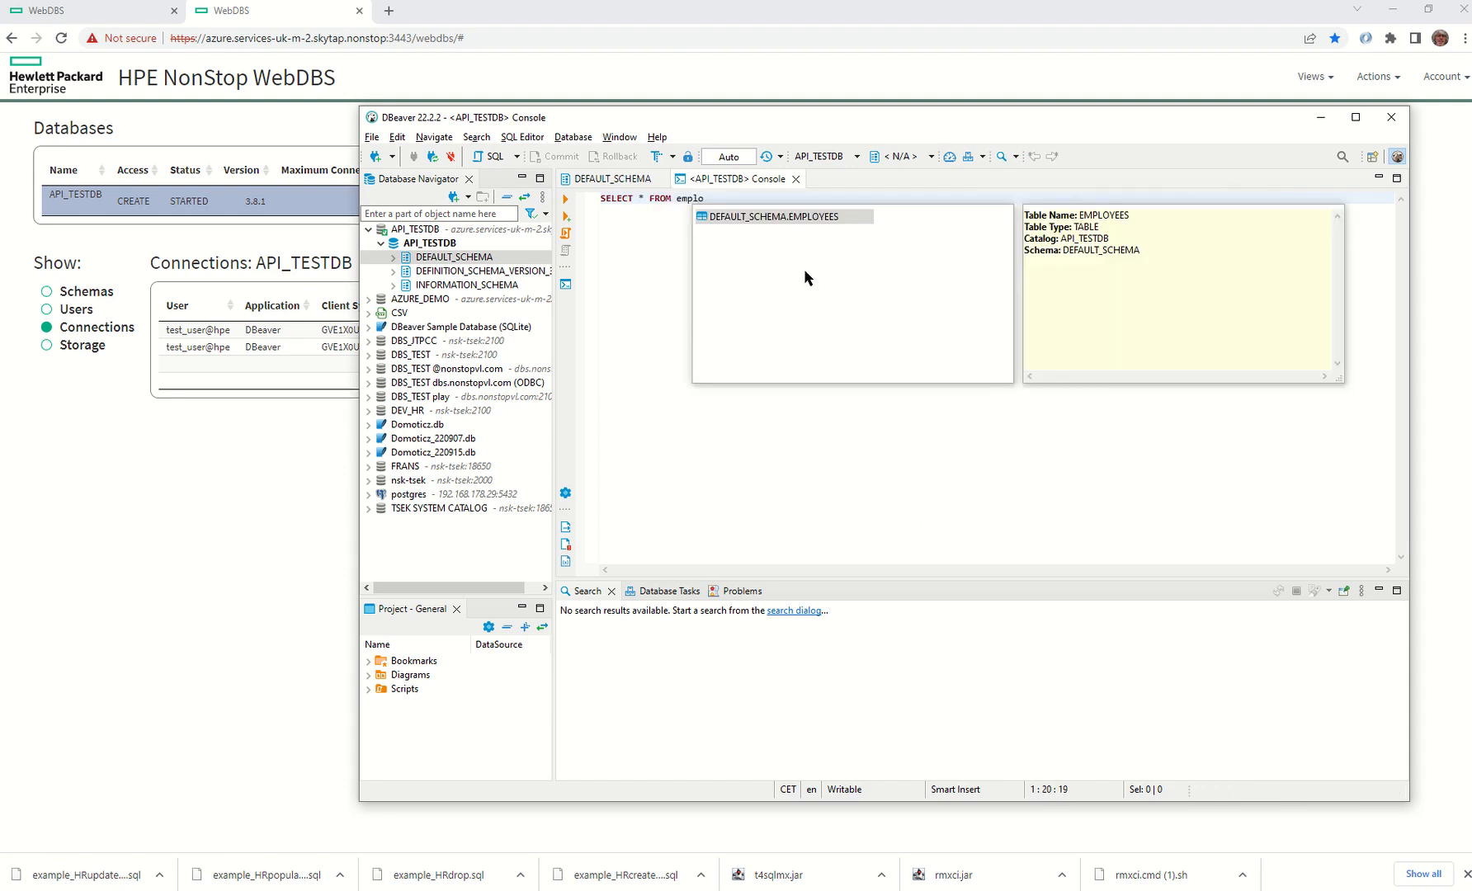
{"action": "type", "text": "yees;"}
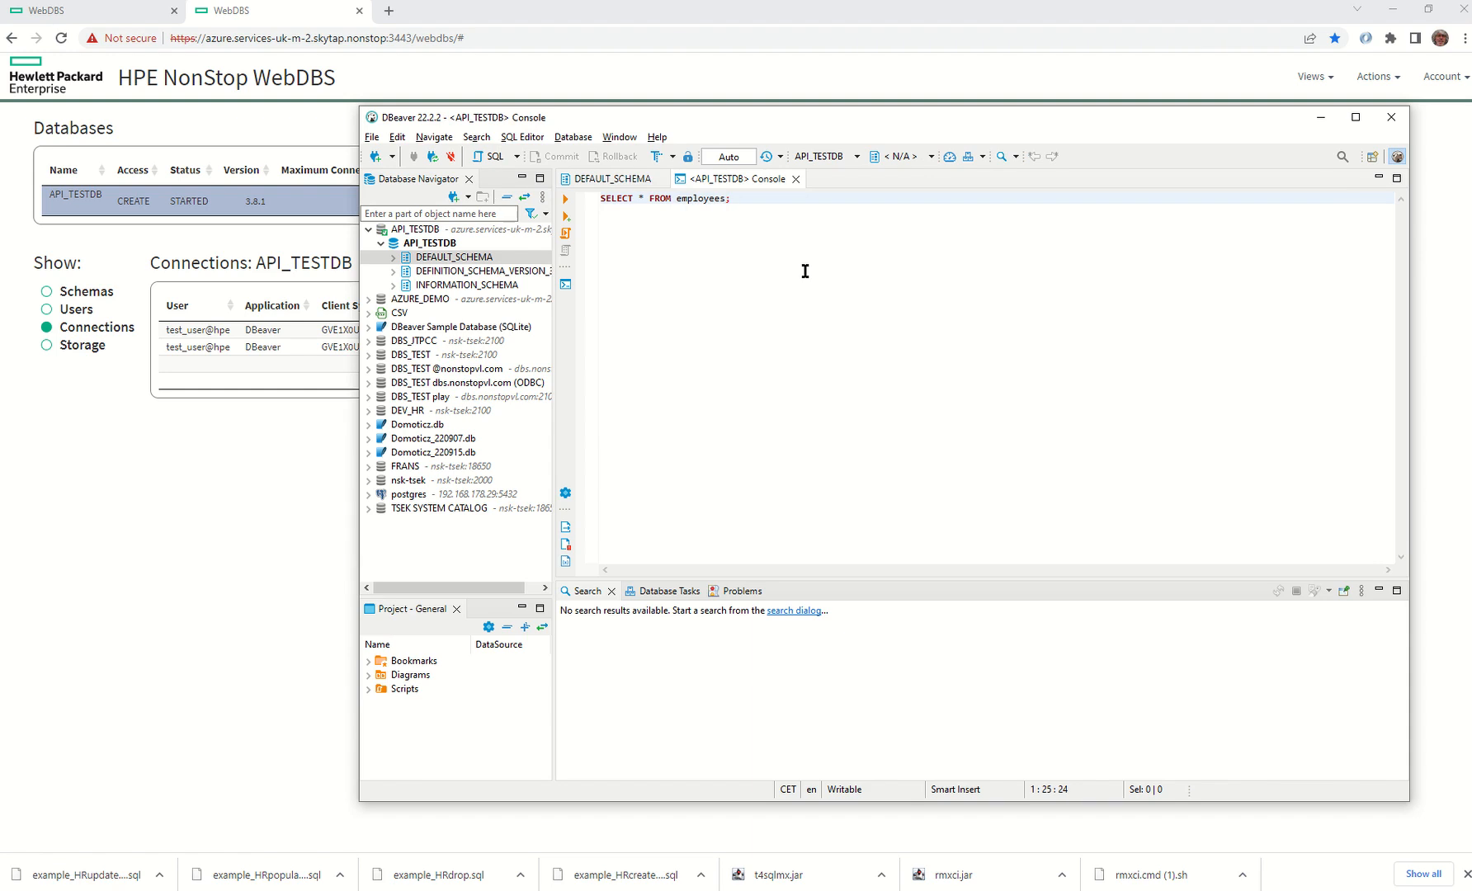
{"action": "key", "text": "ctrl+Return"}
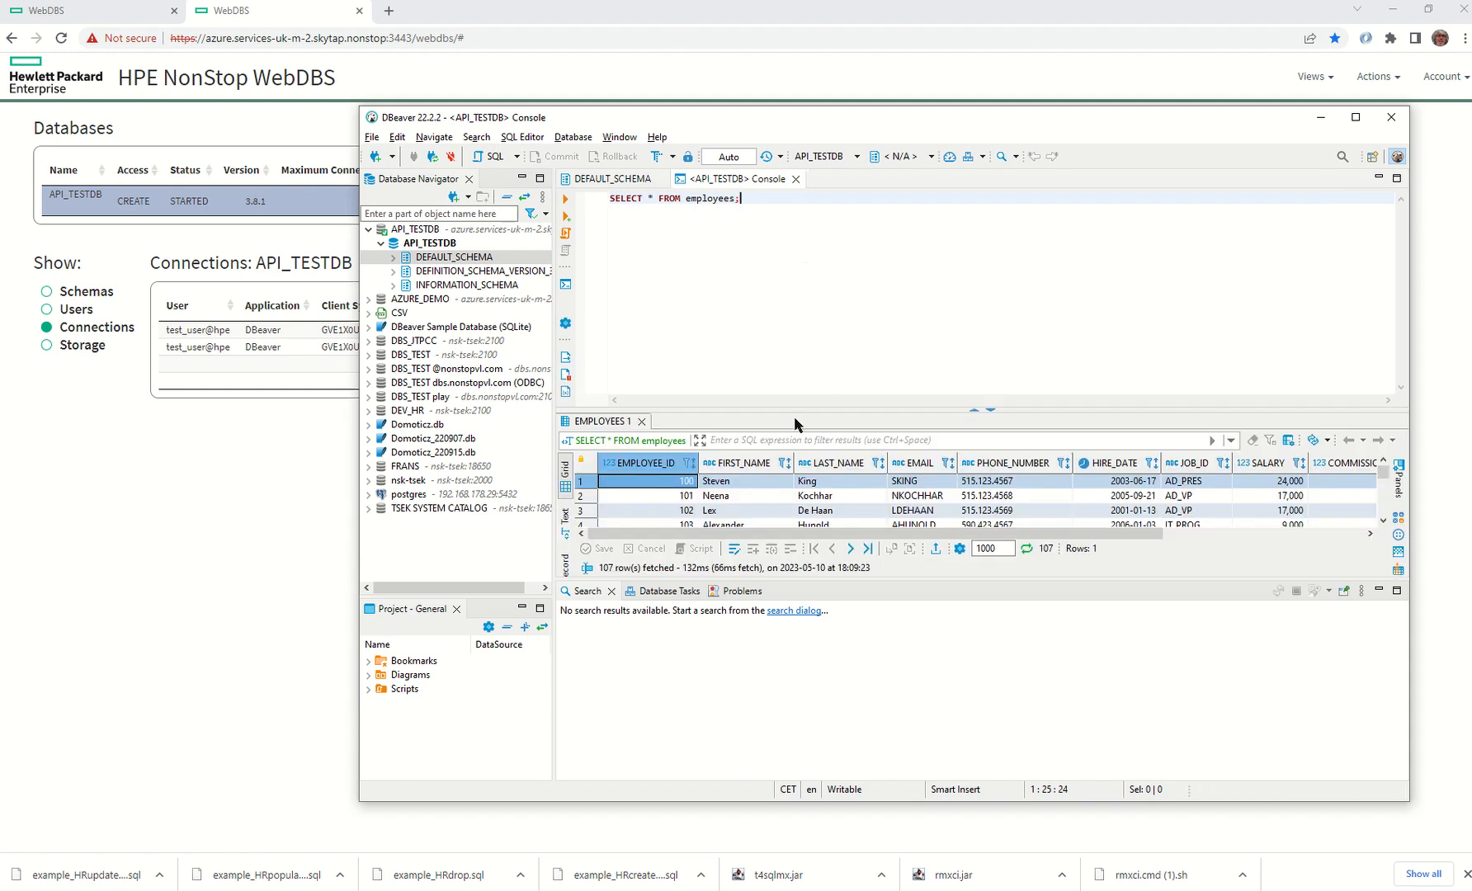
{"action": "left_click_drag", "start_coordinate": [944, 411], "coordinate": [947, 205]}
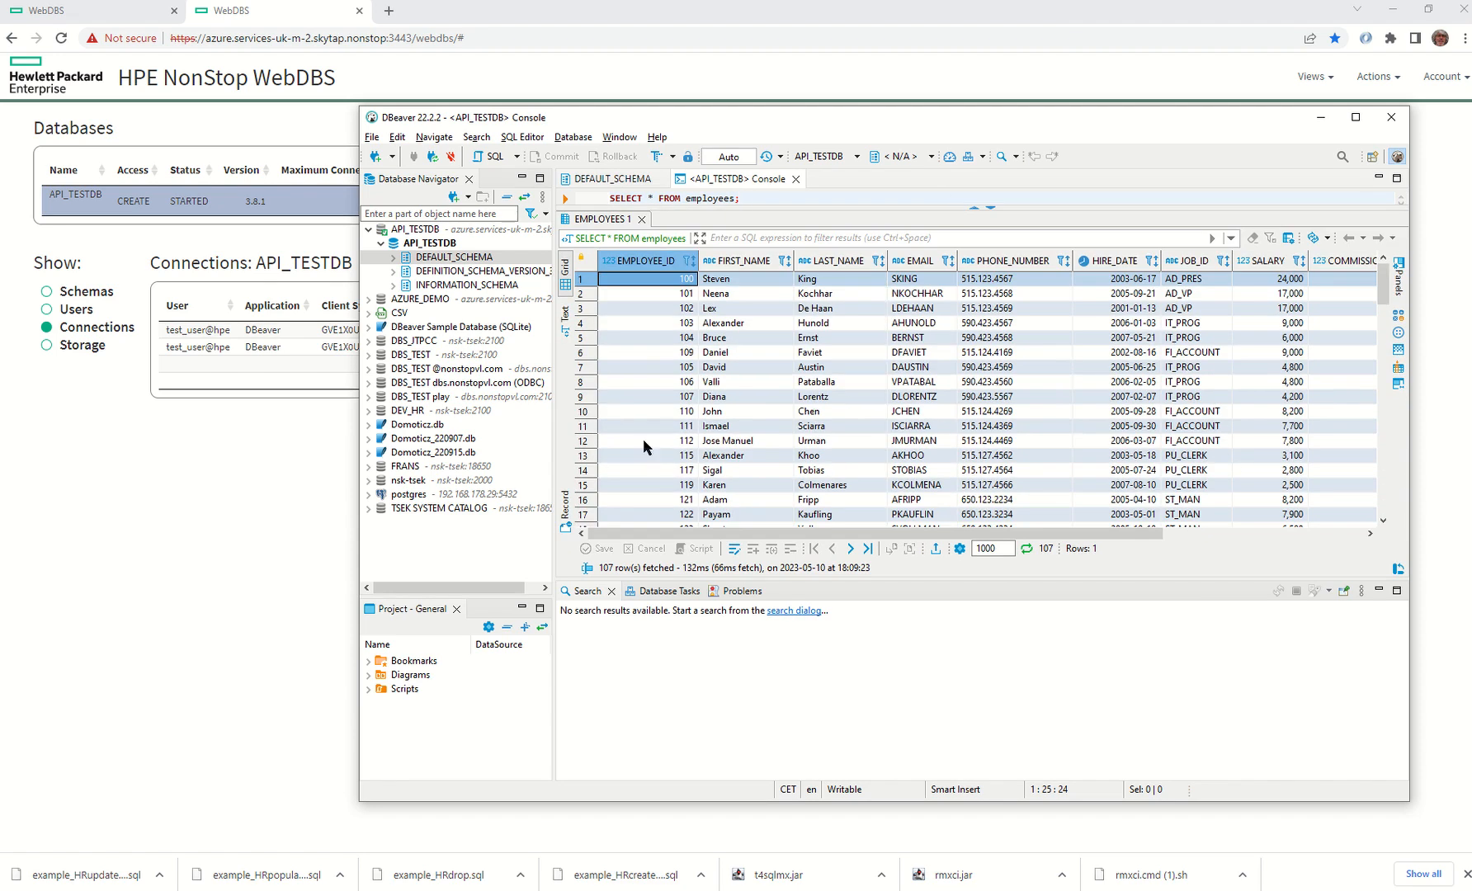
Open the DEPARTMENTS table from DEFAULT_SCHEMA's tables and view its data and ER diagram.
{"action": "left_click", "coordinate": [394, 258]}
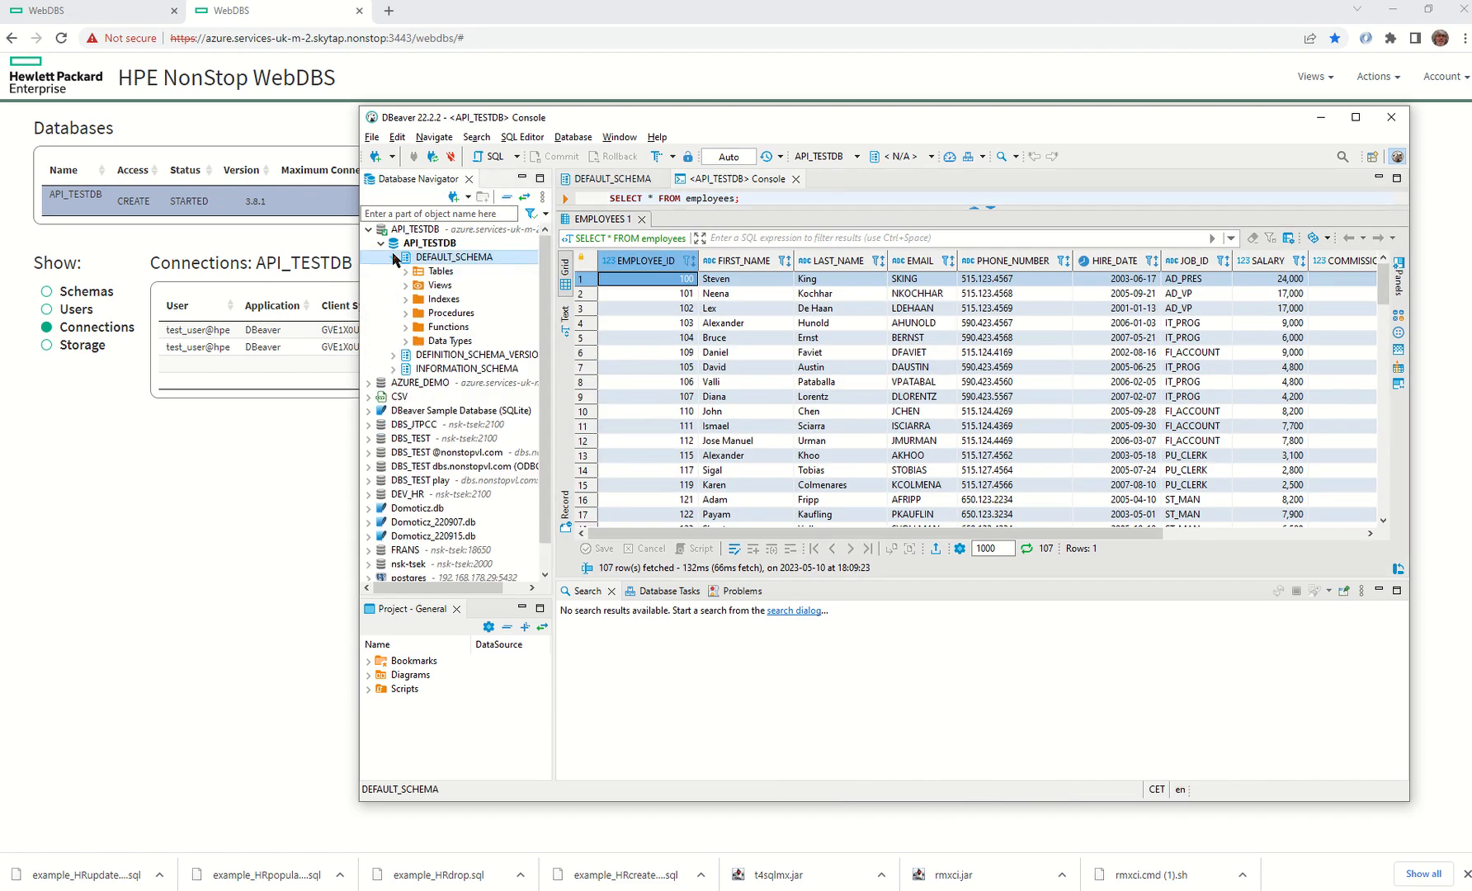
{"action": "left_click", "coordinate": [406, 272]}
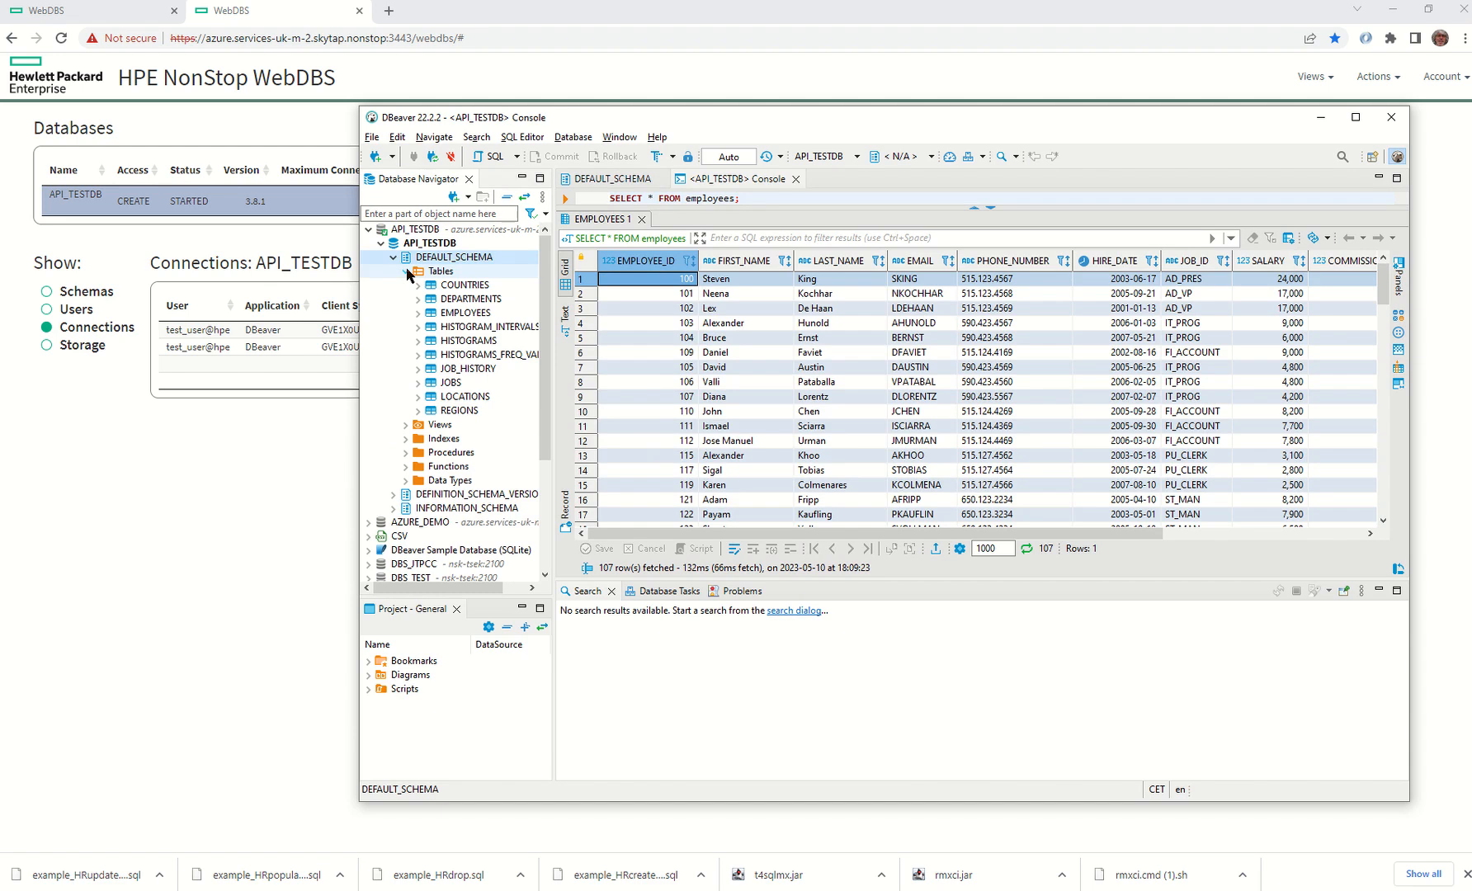
{"action": "left_click", "coordinate": [462, 302]}
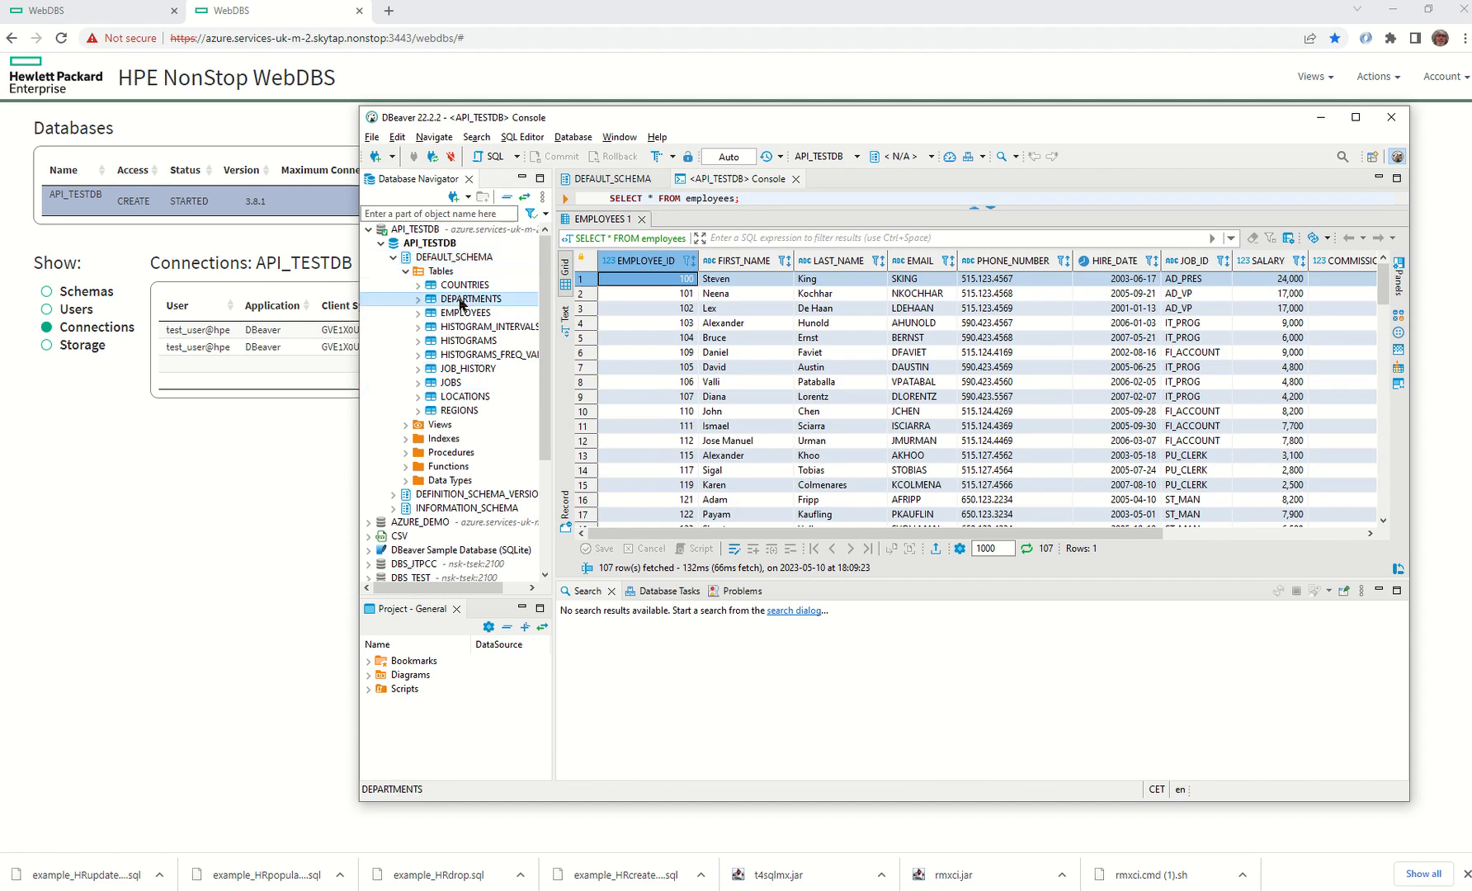
{"action": "double_click", "coordinate": [463, 301]}
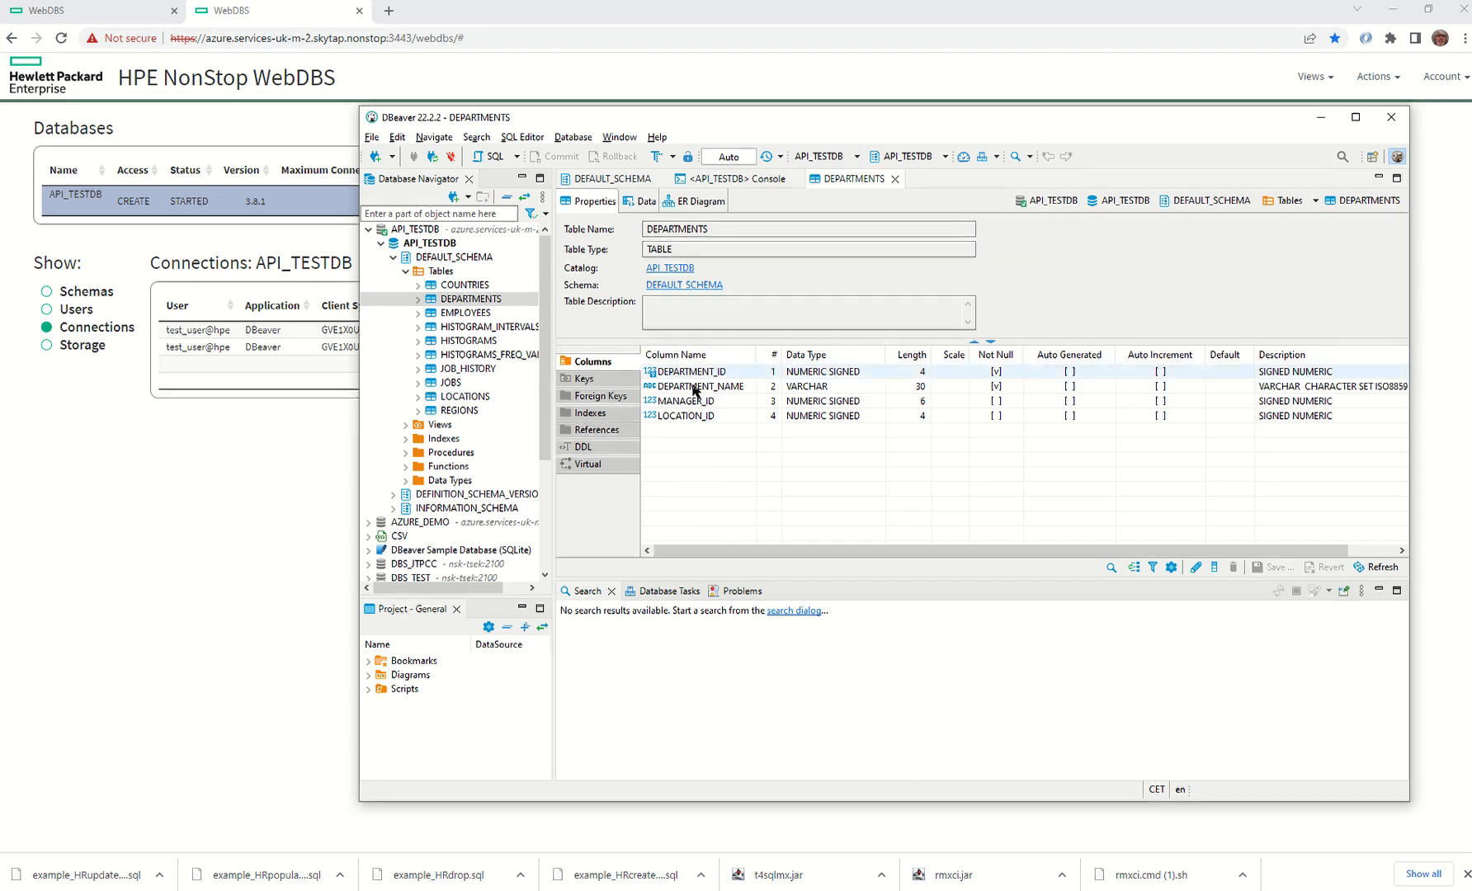
{"action": "left_click", "coordinate": [637, 201]}
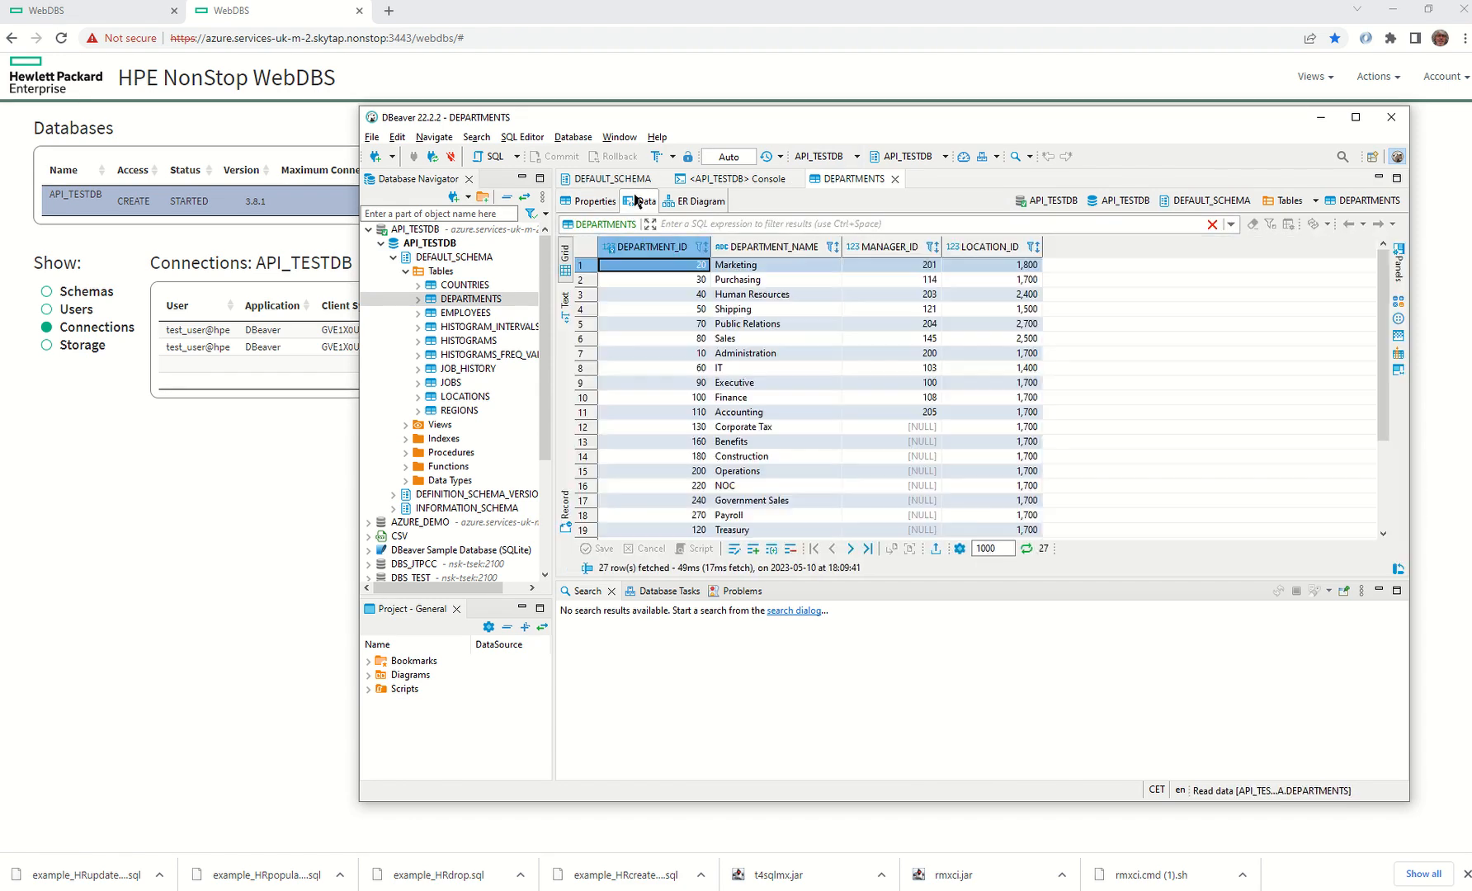
{"action": "left_click", "coordinate": [684, 206]}
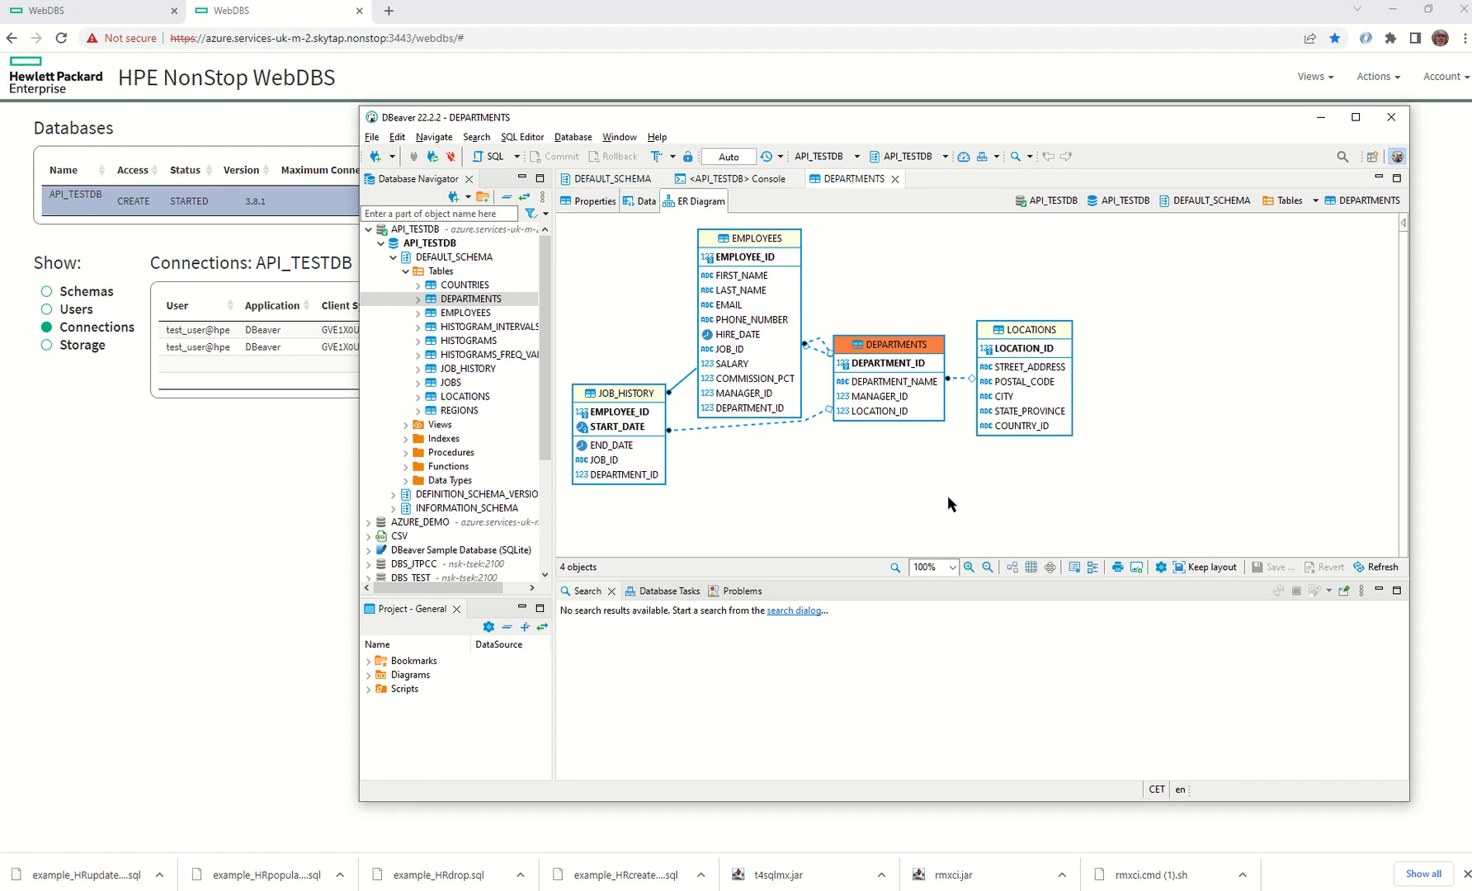
Bring up the available actions for the API_TESTDB connection.
{"action": "right_click", "coordinate": [402, 231]}
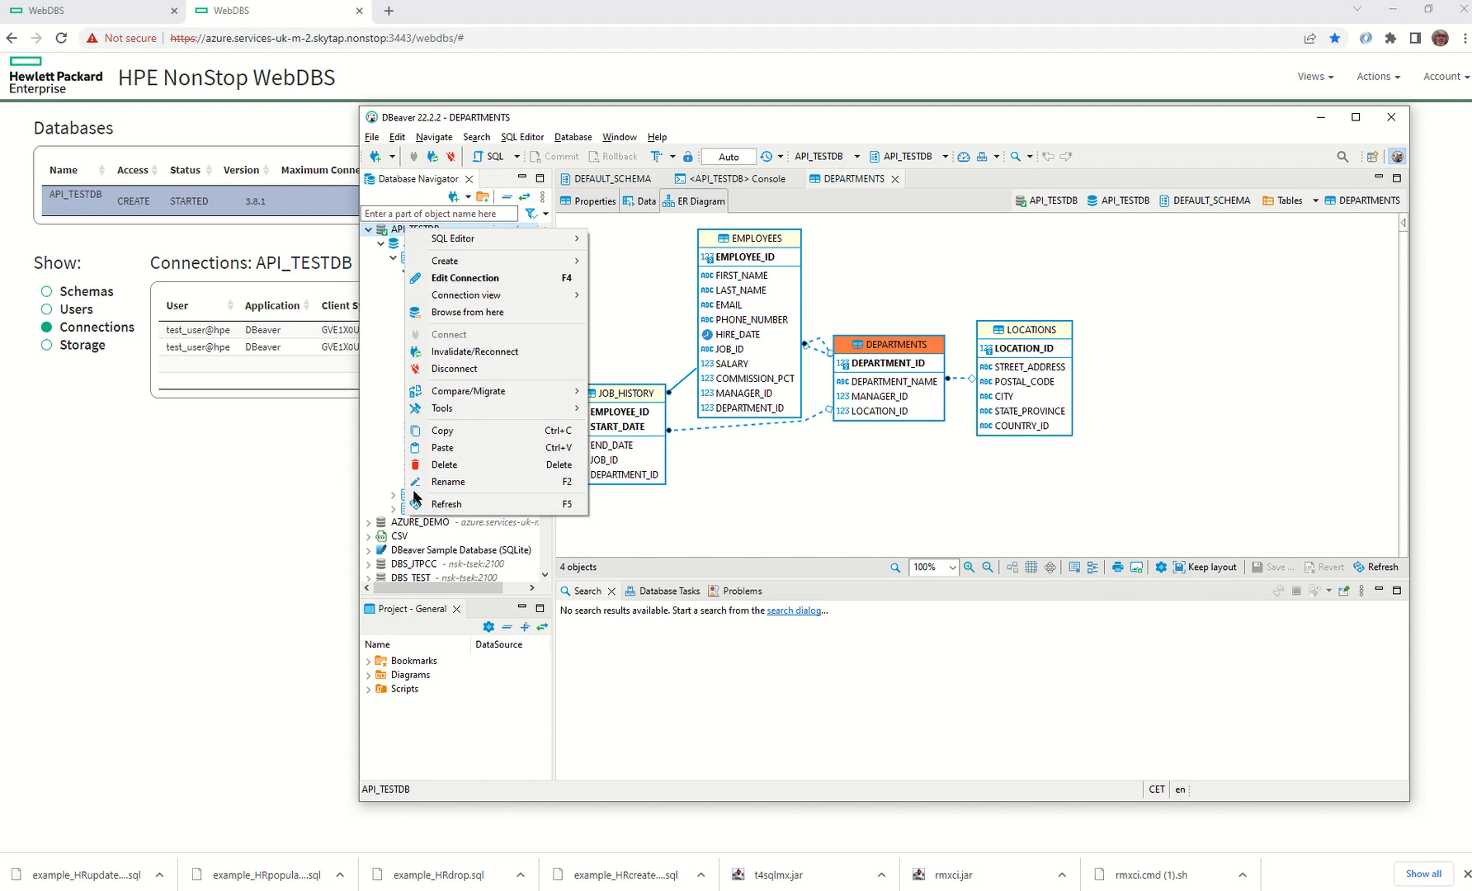